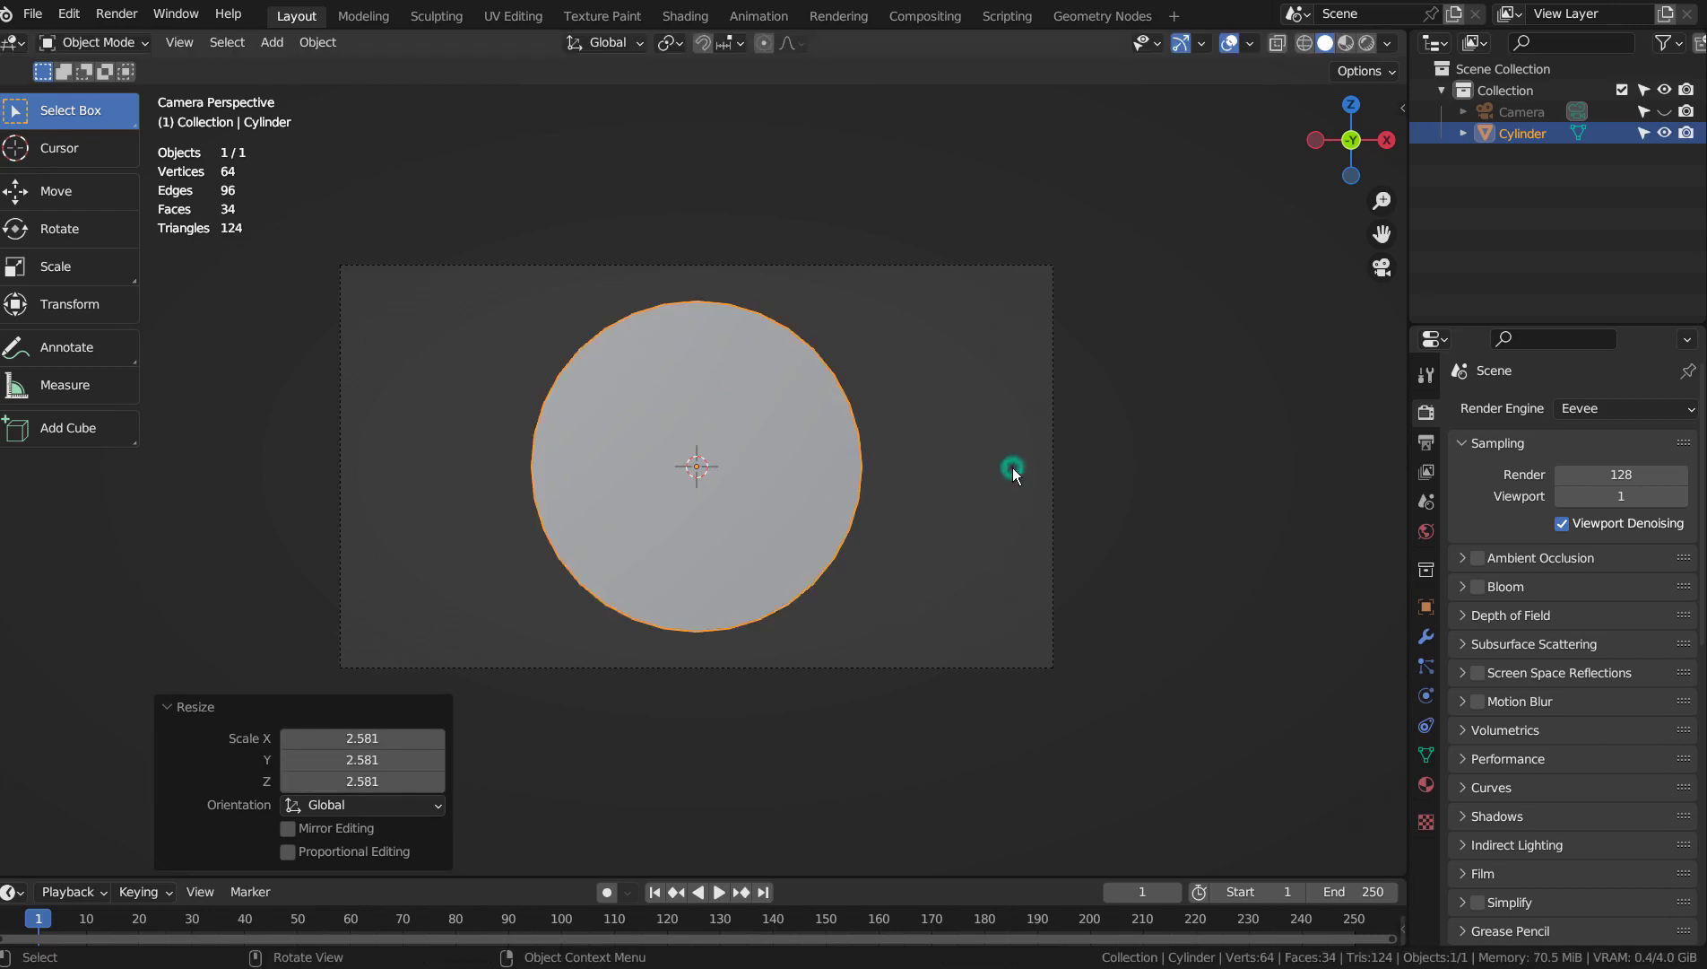
- Move the cylinder down about 3.53 m along Z and place a duplicate about 2.31 m above it
key(g)
key(z)
click(1007, 661)
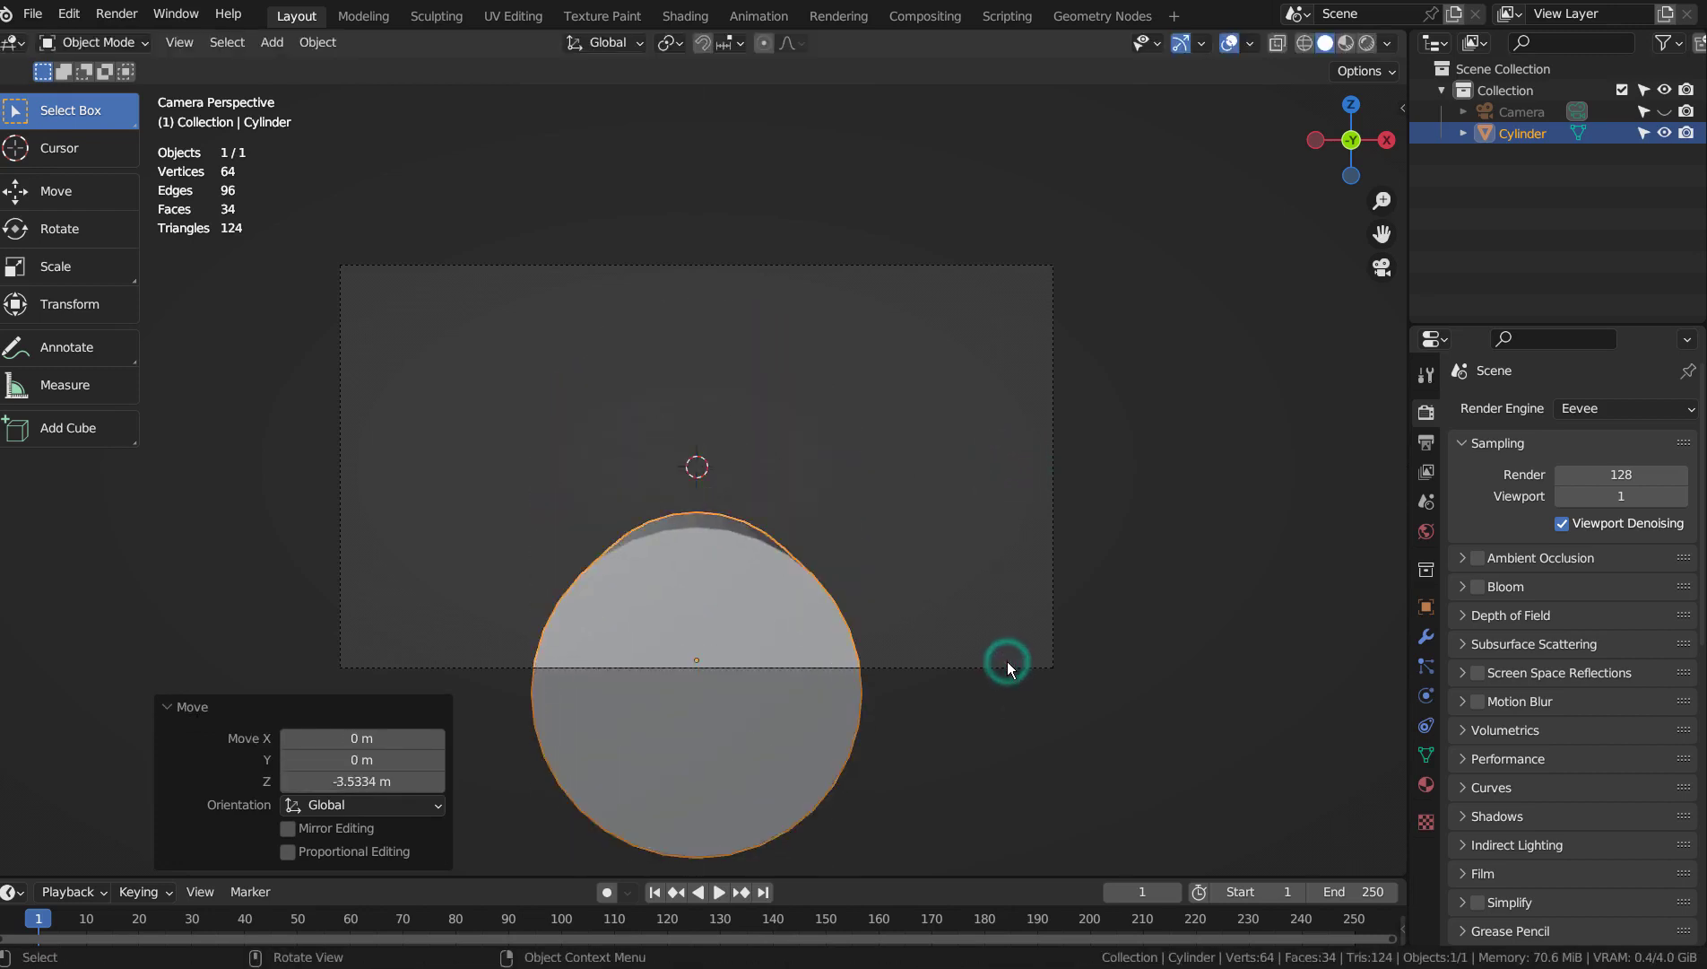
key(shift+d)
key(z)
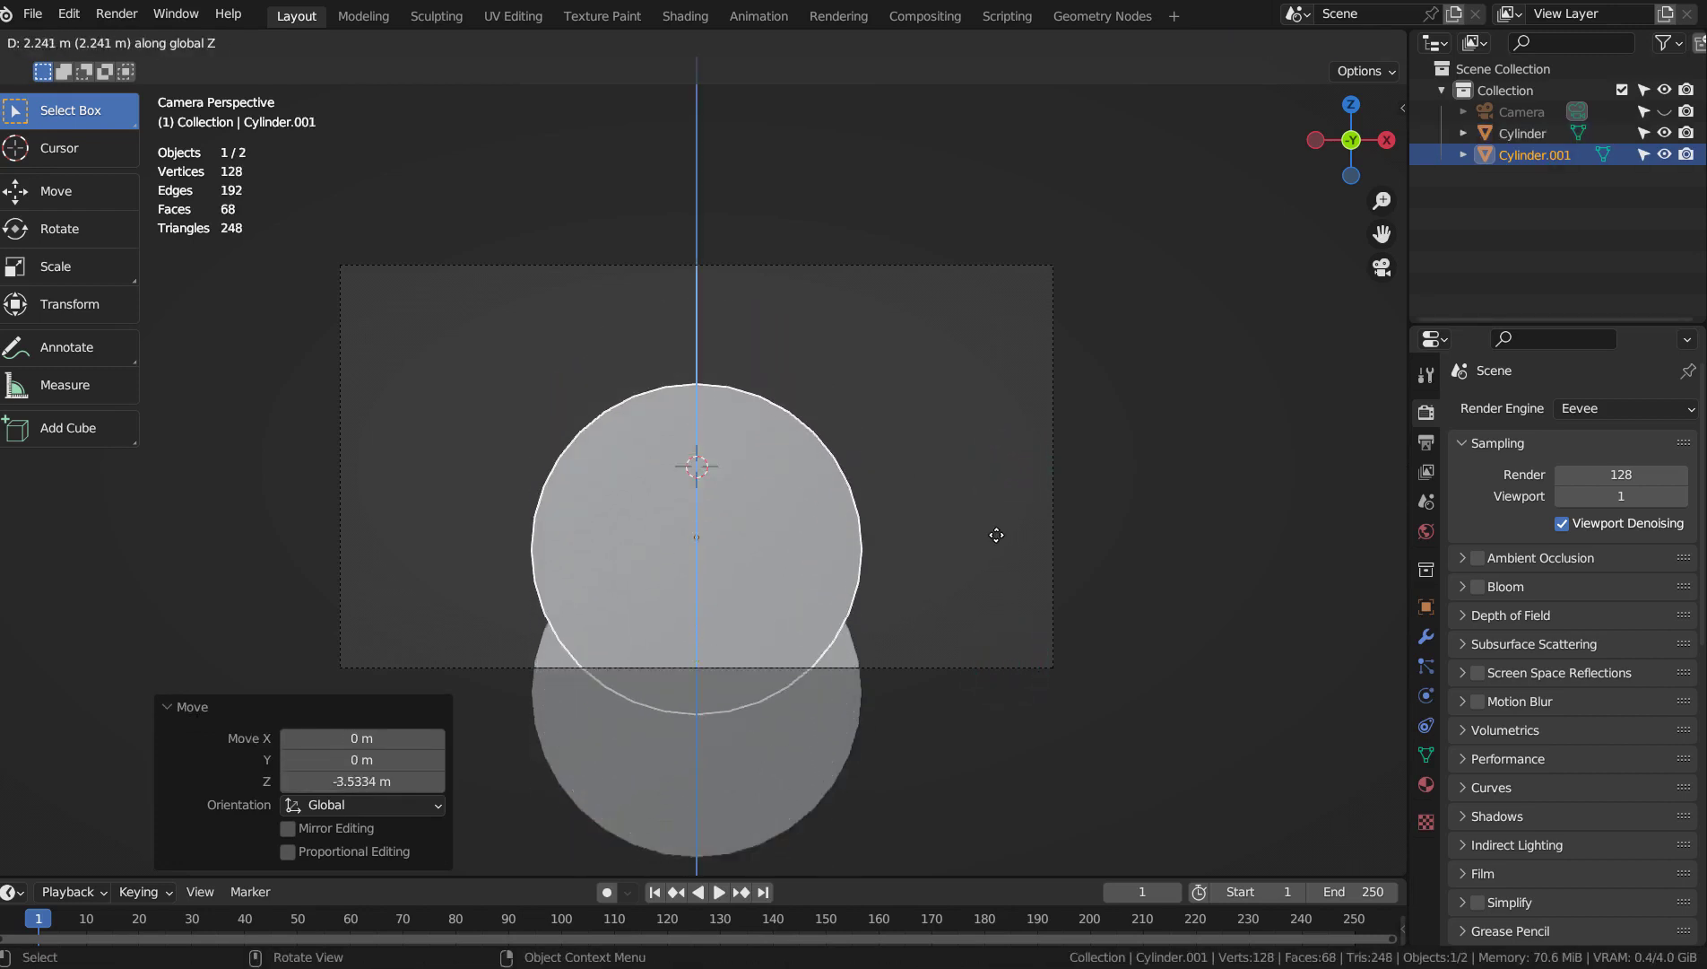
click(996, 535)
- Turn on the Screencast Keys display for the viewport
key(n)
click(1395, 254)
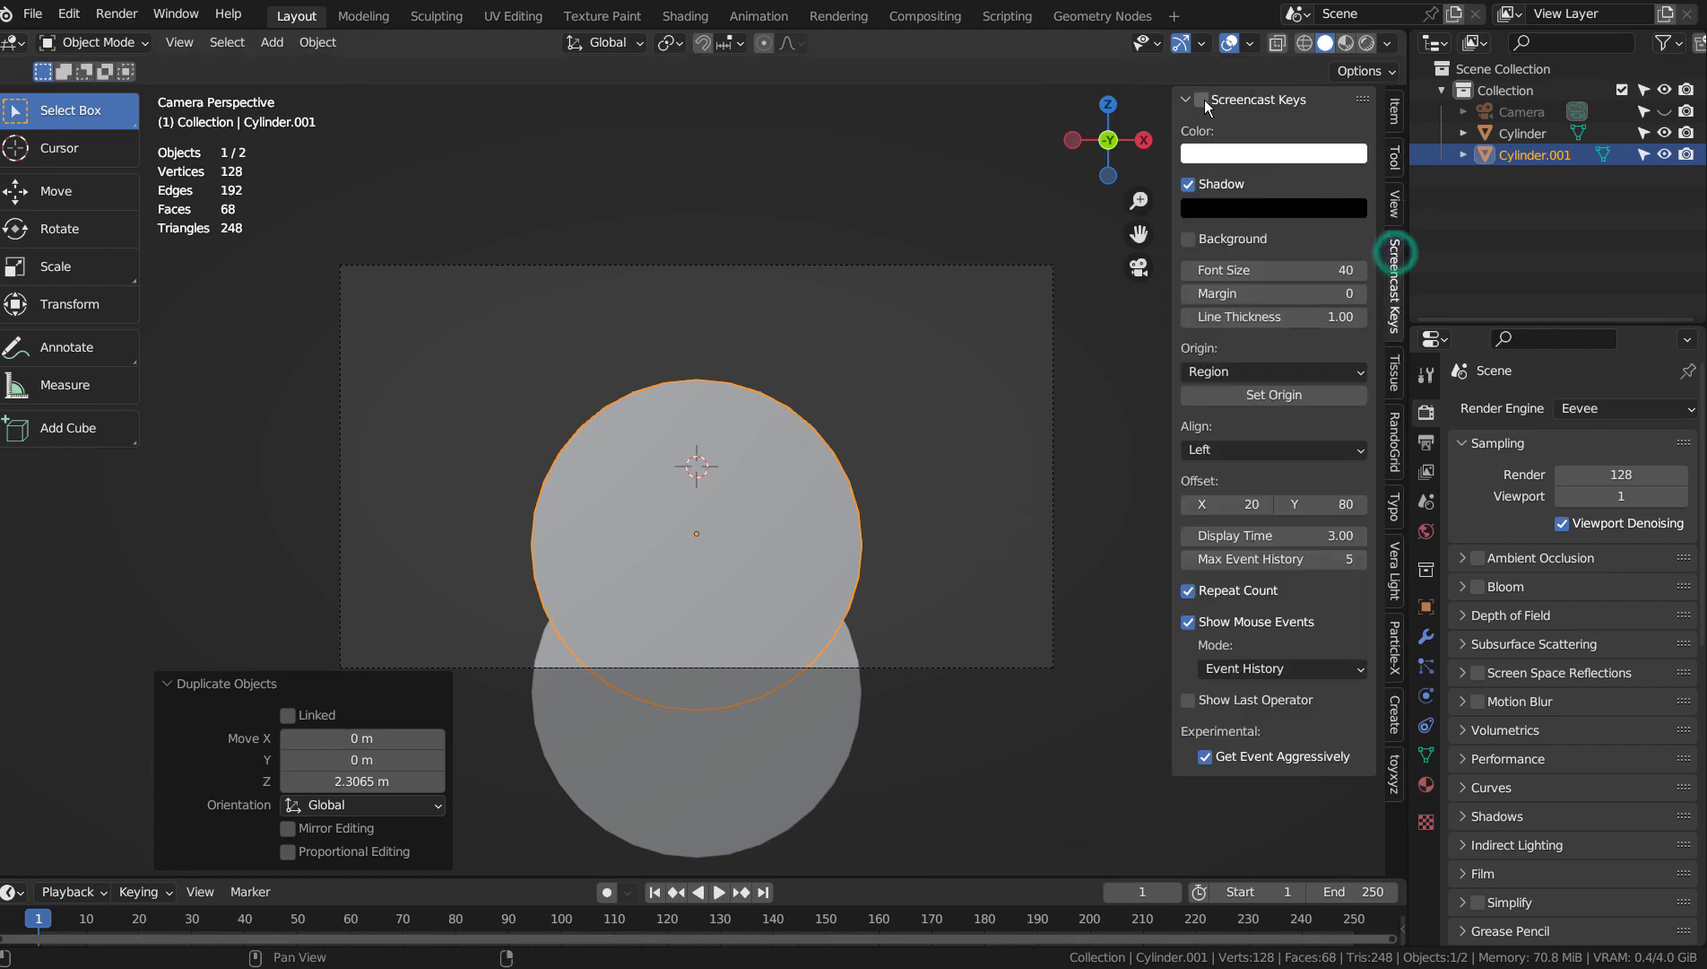
click(1201, 100)
key(n)
- Scale the upper cylinder by about 0.768, check it from the side, and enlarge it by about 1.236 in the camera view
key(s)
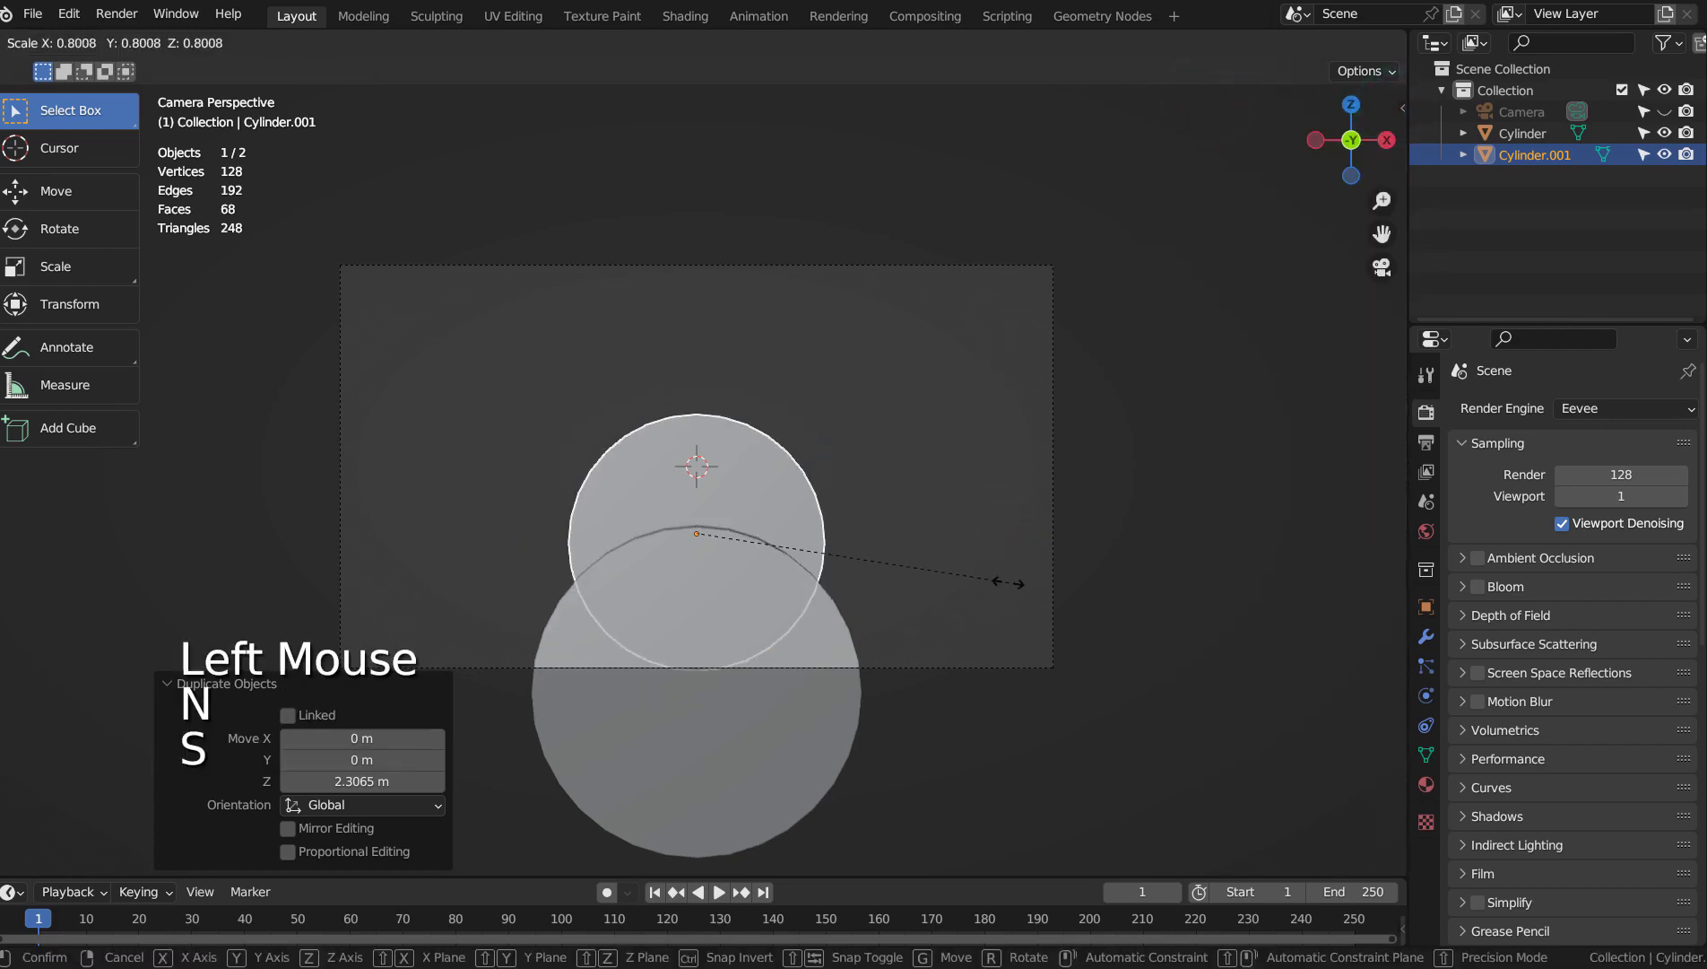
click(996, 582)
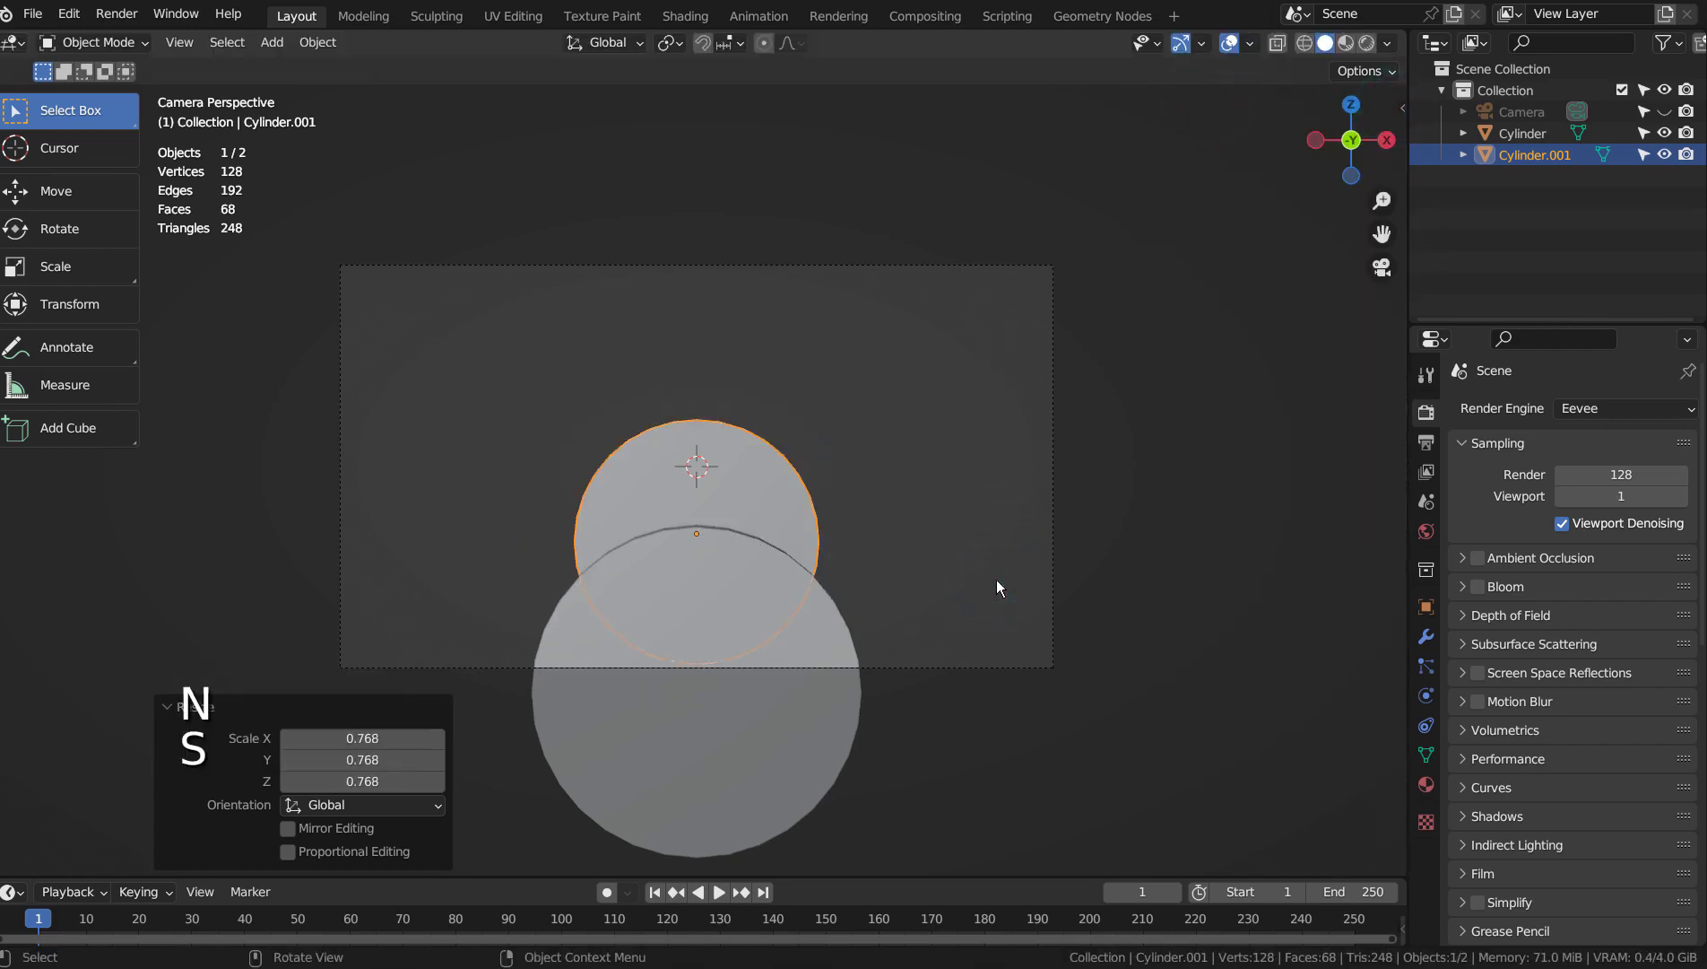
key(KP_3)
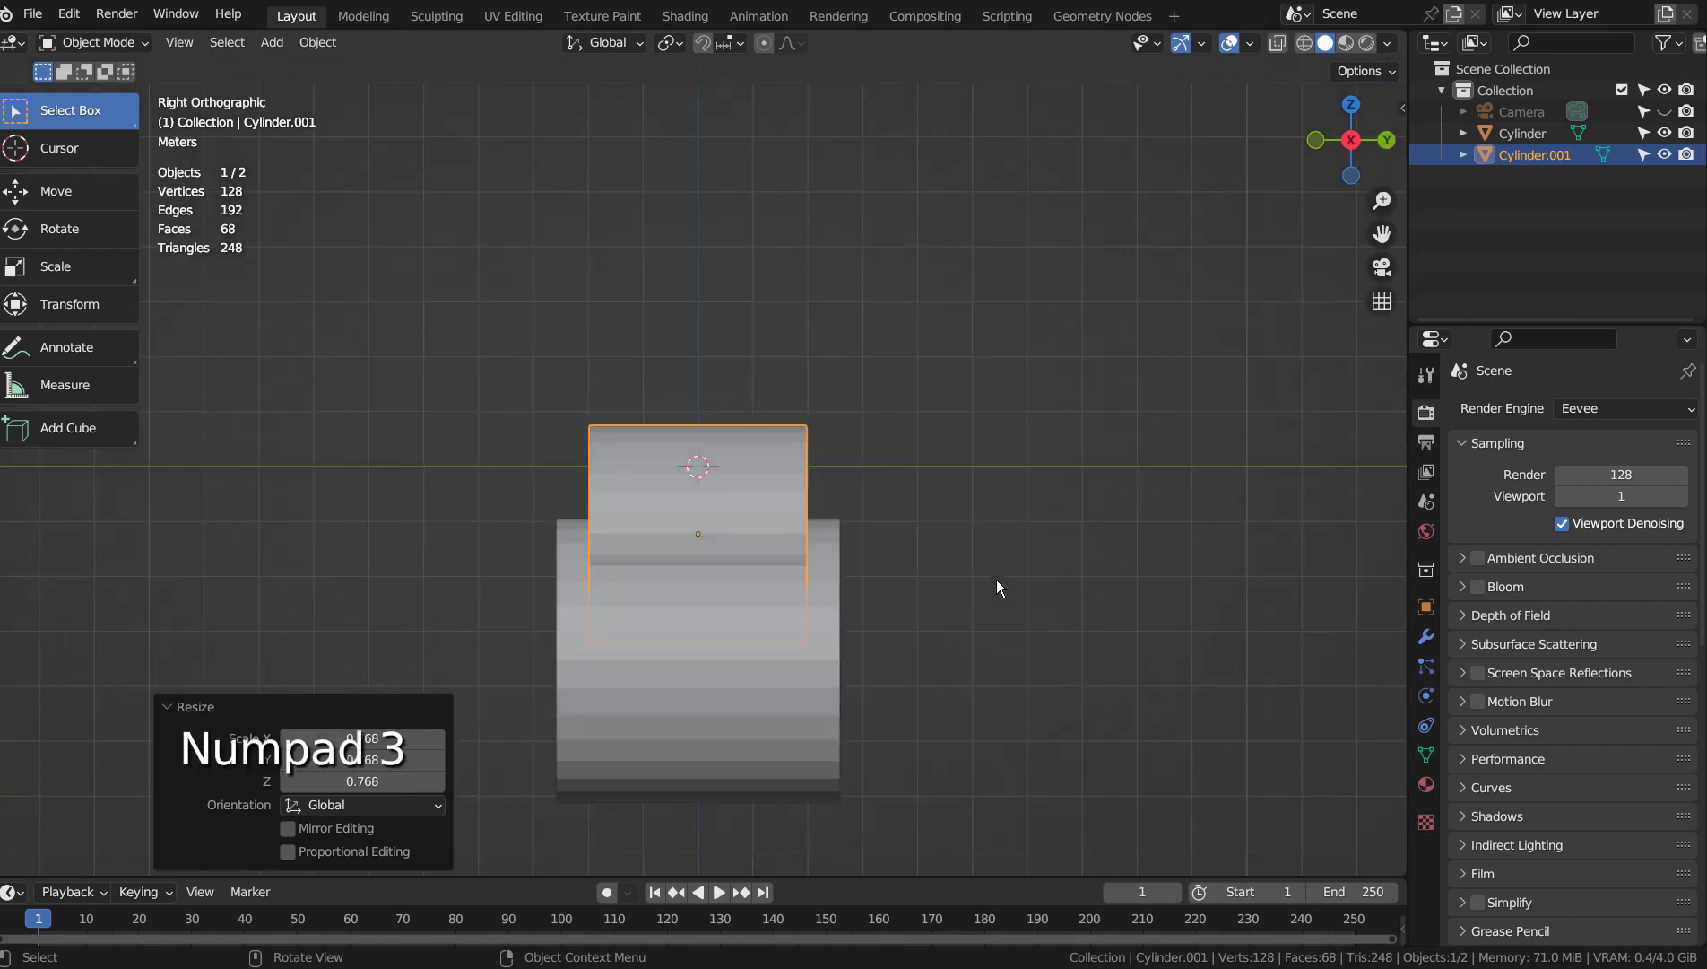
key(KP_0)
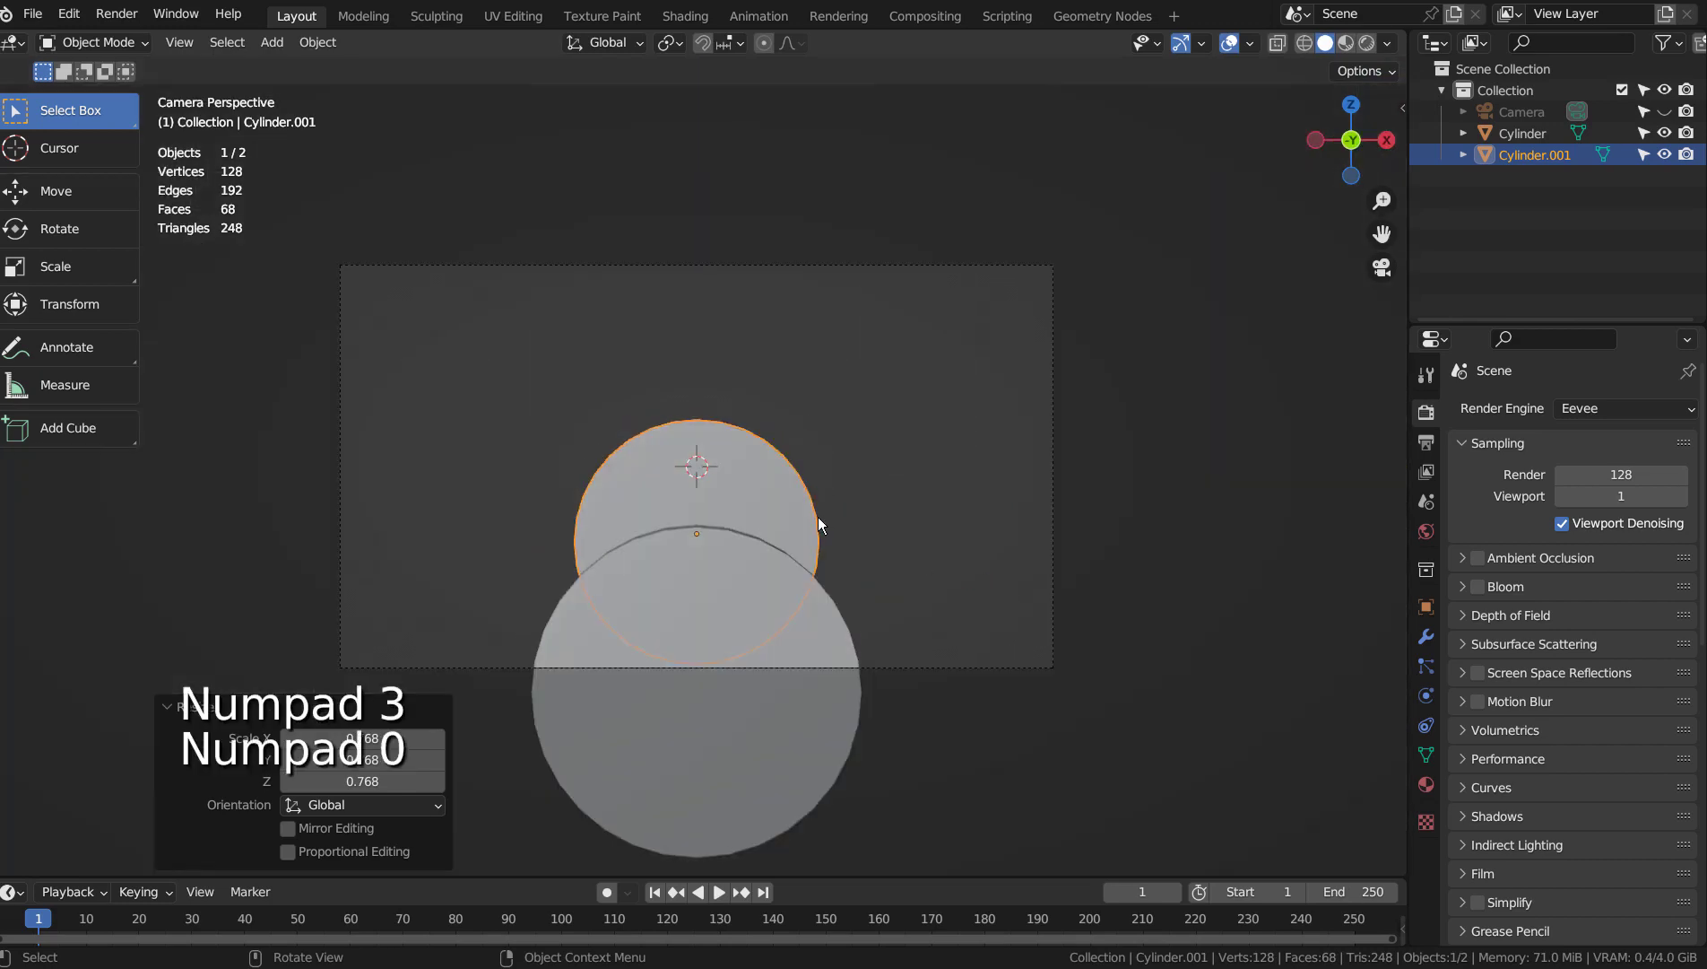
key(shift)
key(s)
click(843, 508)
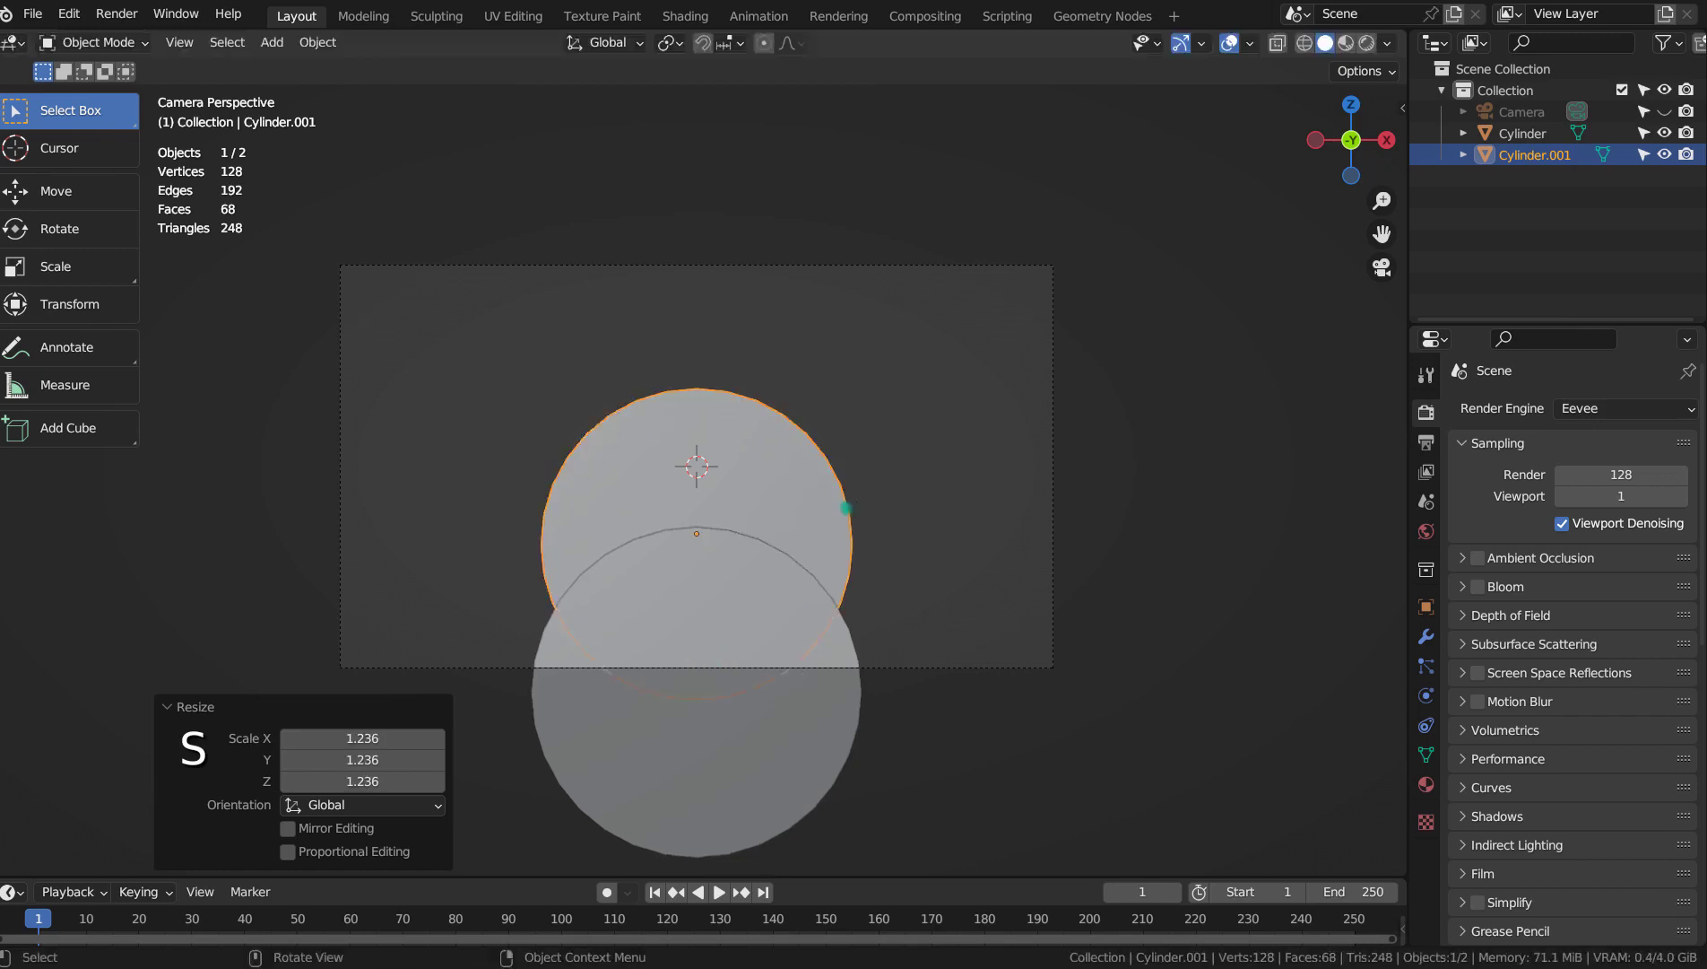
- Raise the upper cylinder about 1.08 m and scale it by about 0.785 to form the head
key(g)
click(843, 449)
key(s)
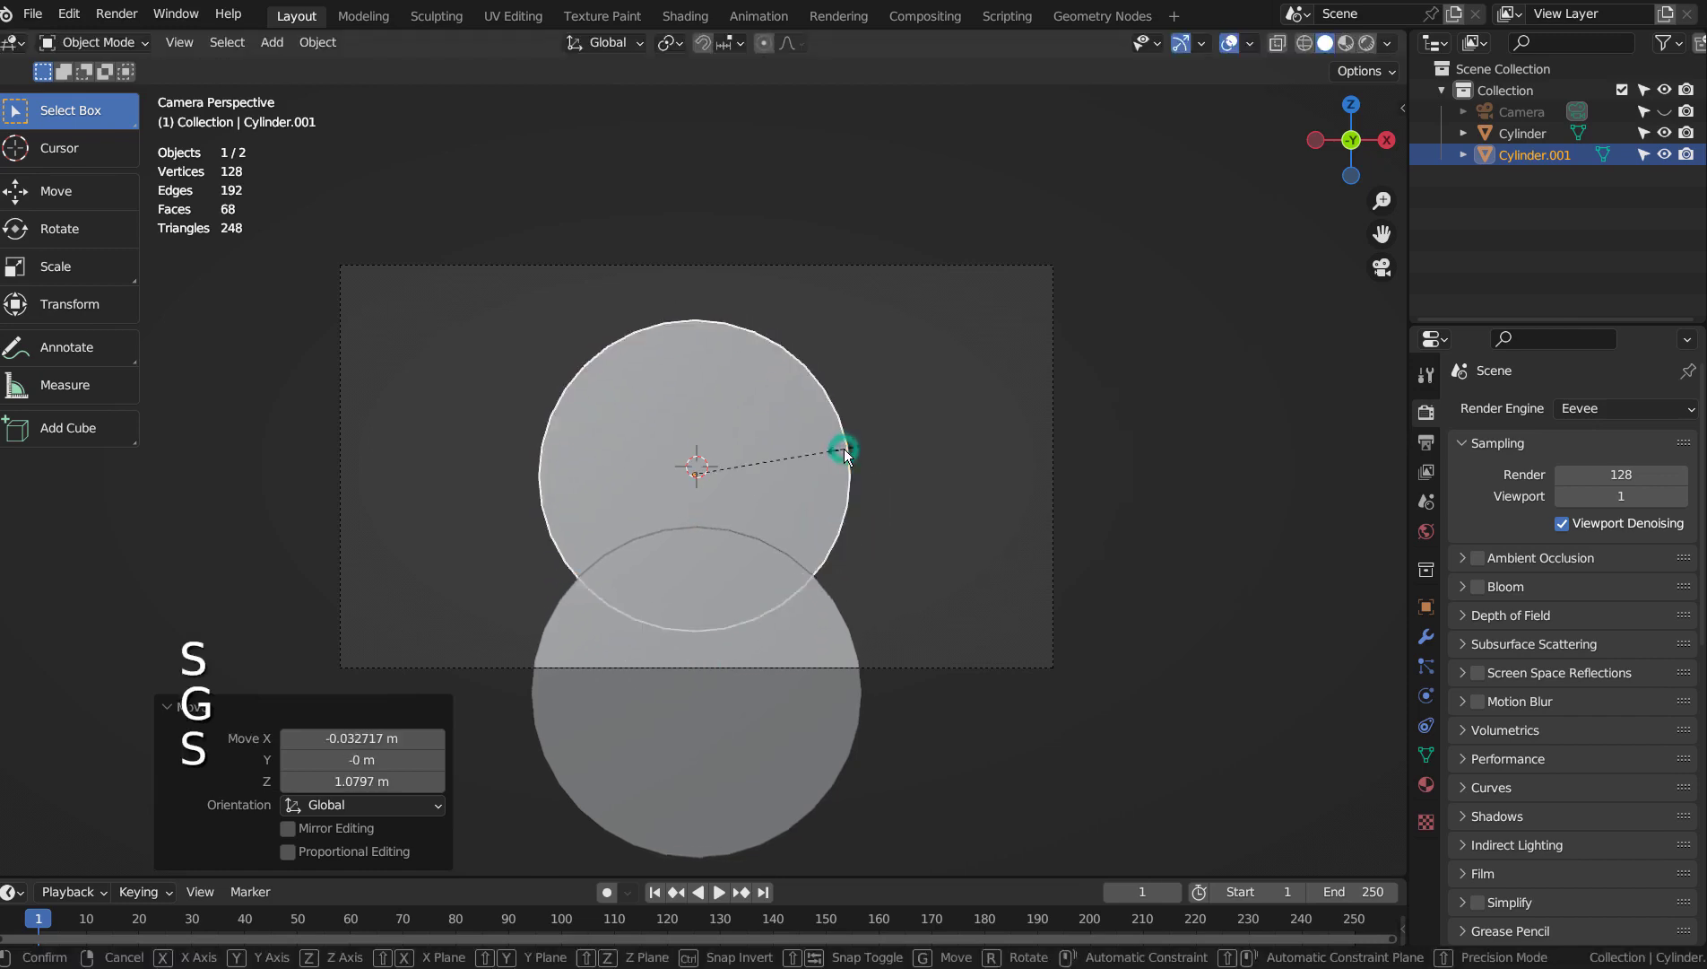
click(811, 459)
- Duplicate the head cylinder, scale the copy by about 0.575 and place it at the head's upper right as an ear
key(shift+d)
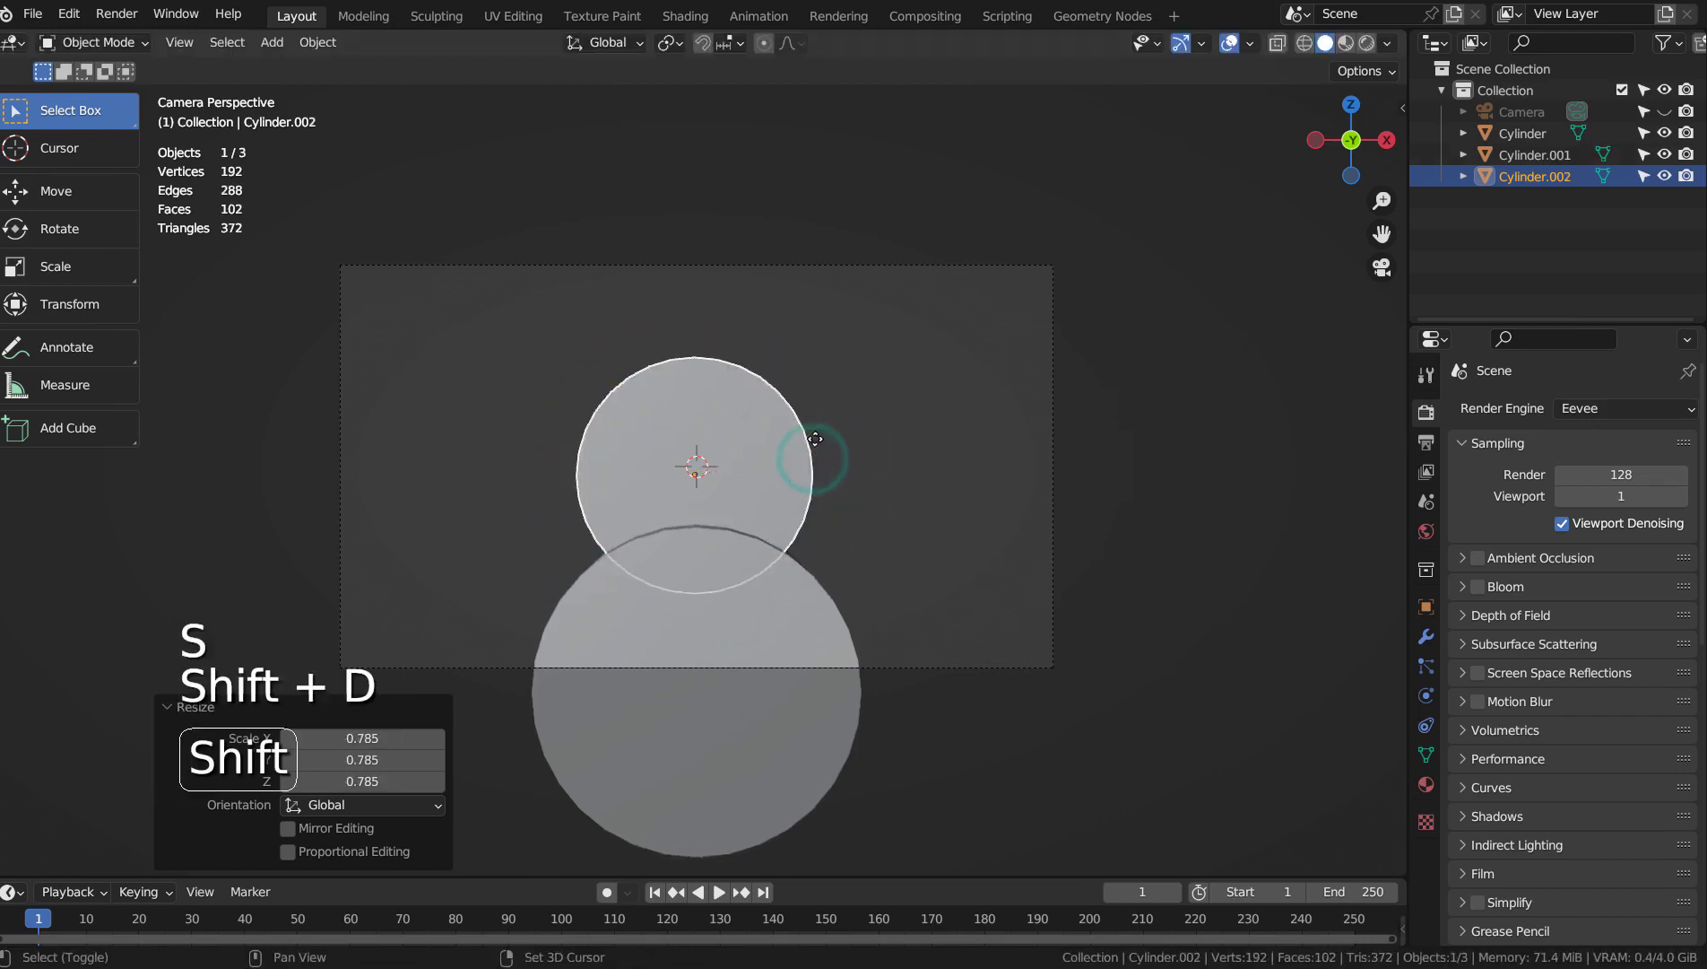
click(925, 335)
key(s)
click(875, 354)
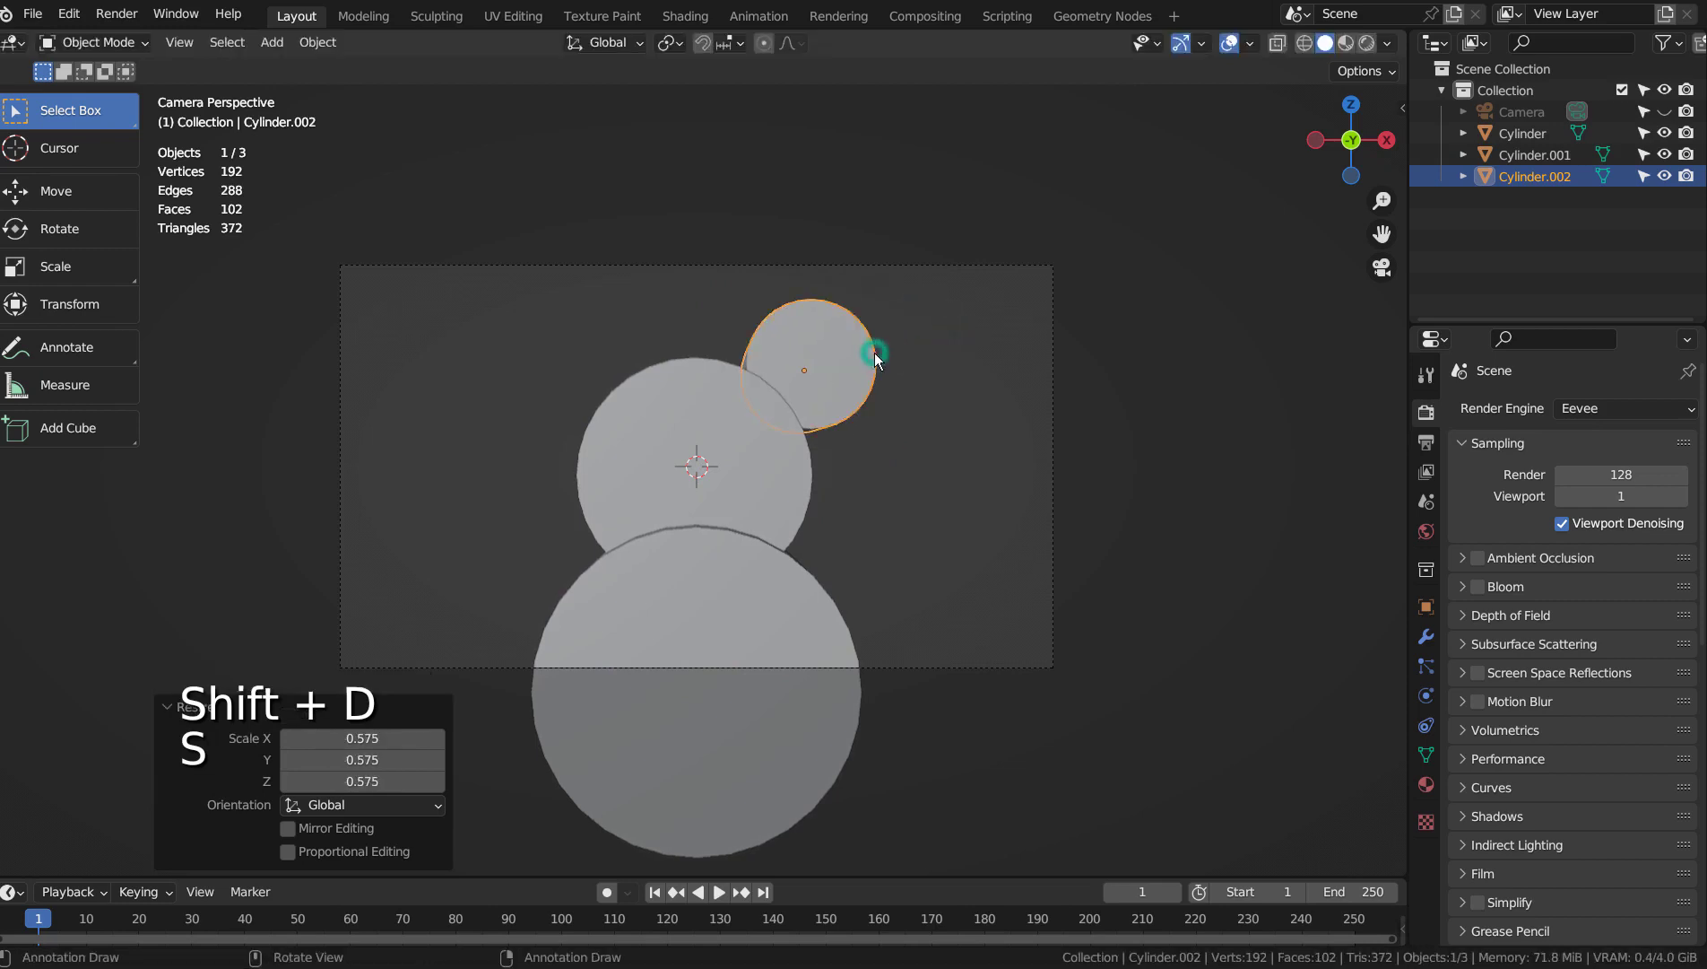
key(g)
click(871, 360)
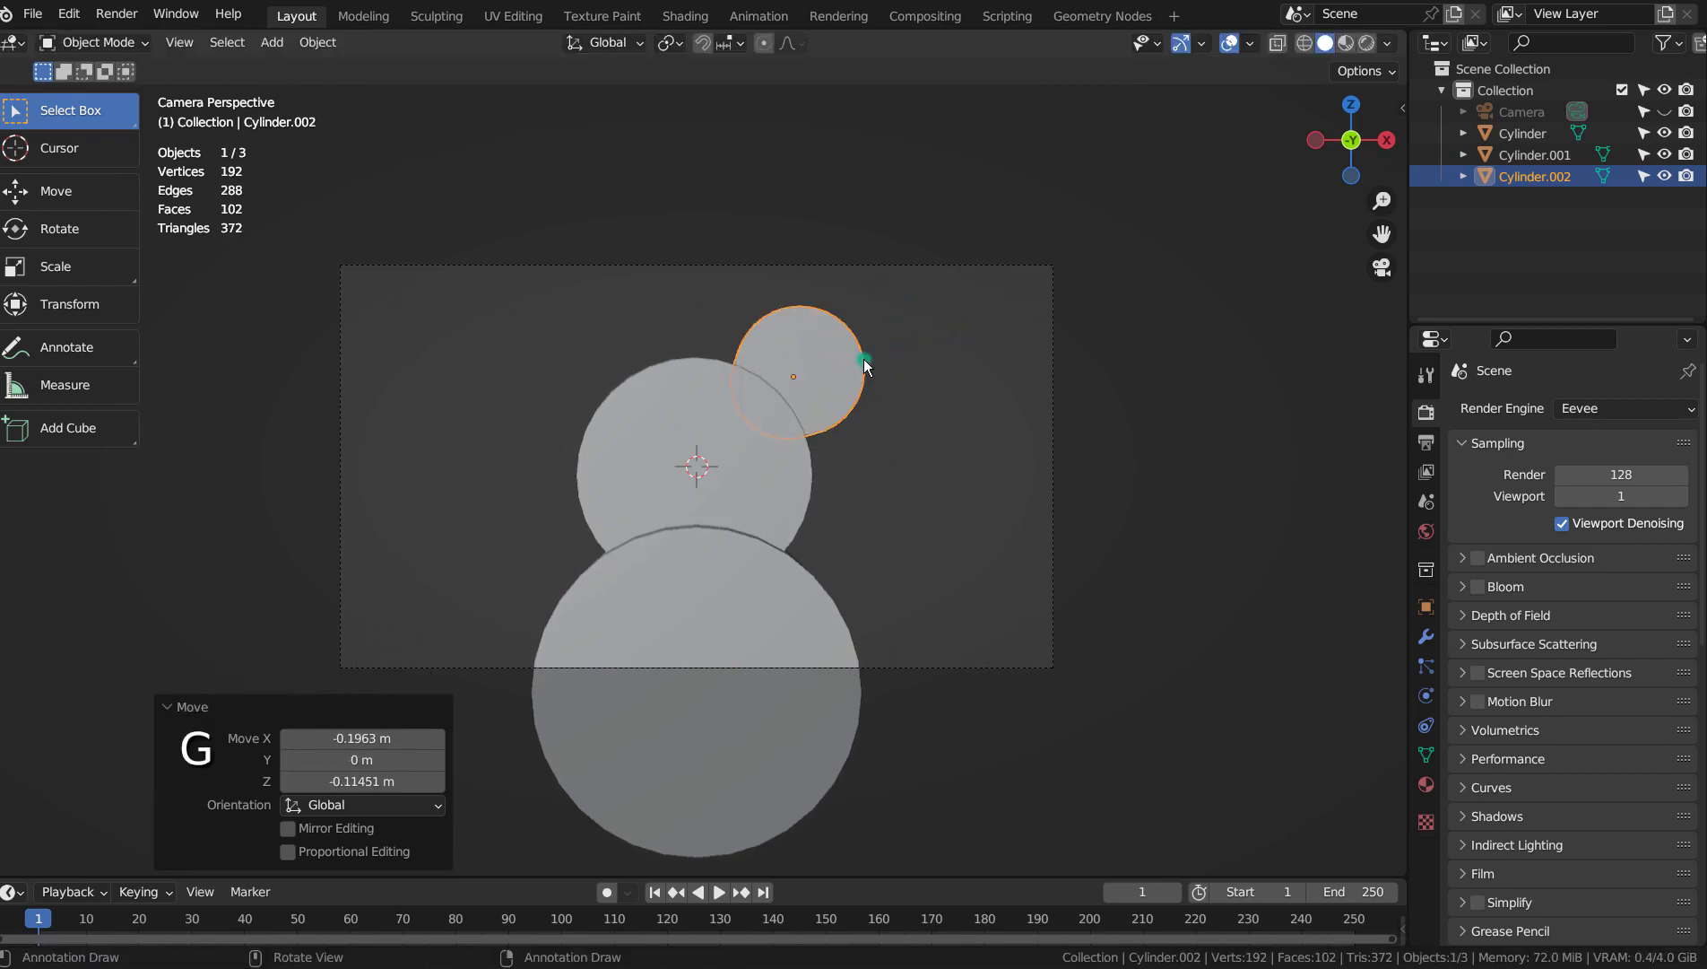
- Duplicate the ear and place the copy about 3.73 m along negative X at the head's upper left
key(shift+d)
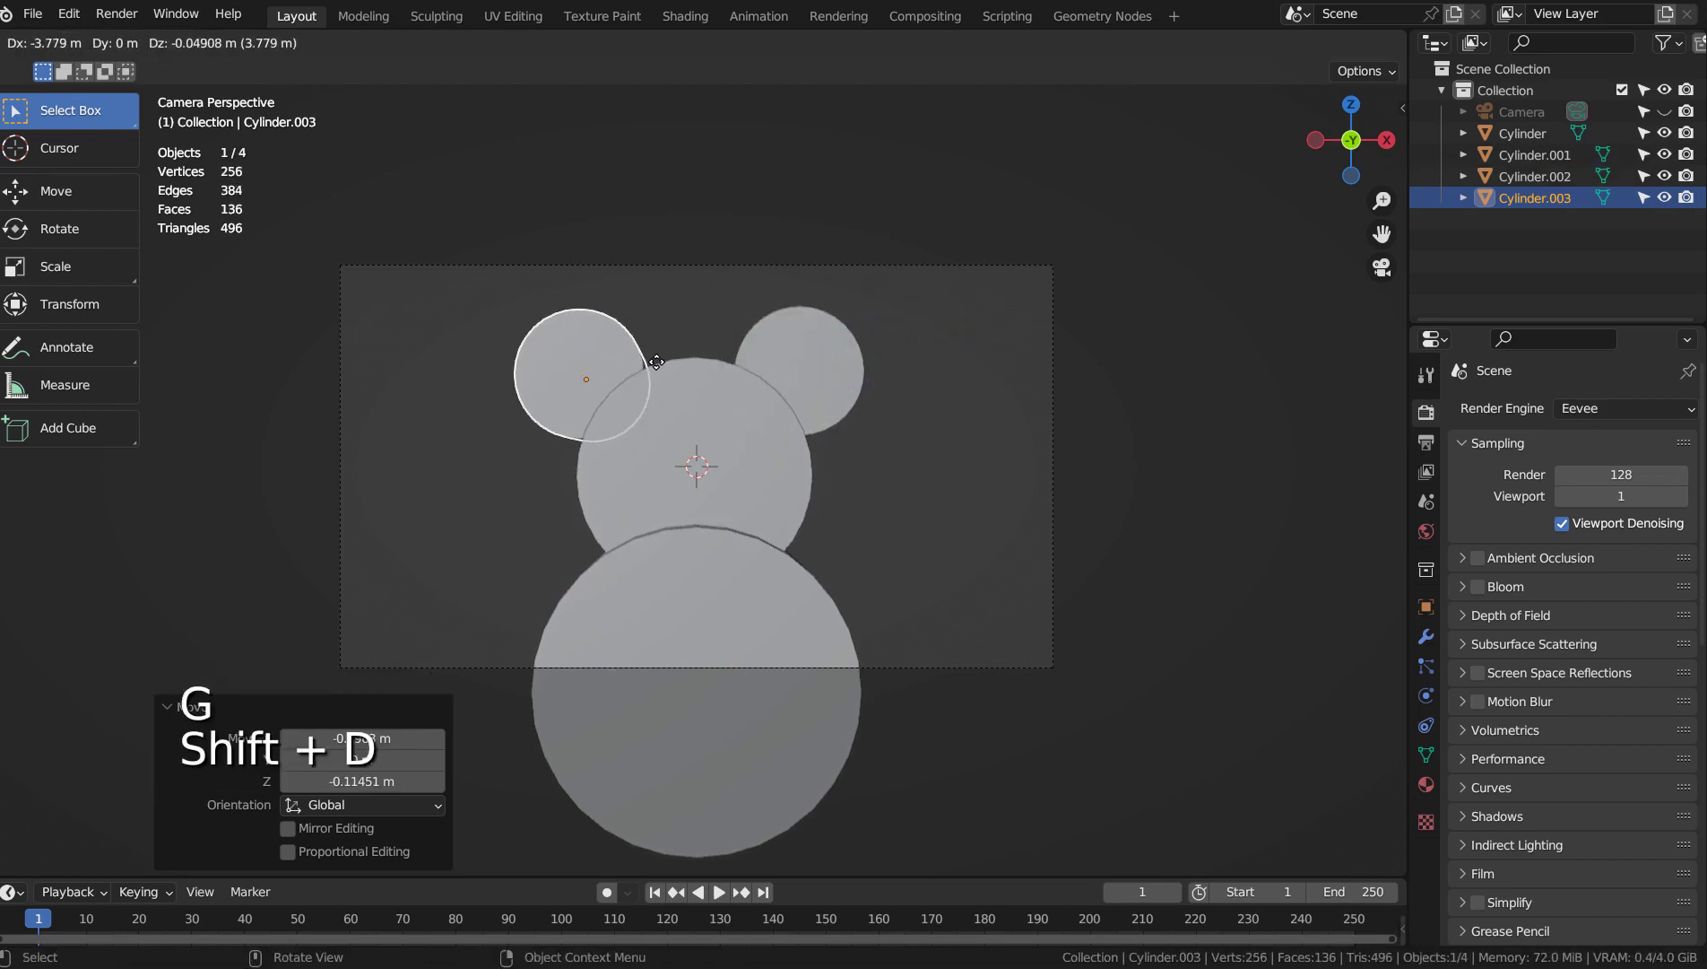
click(659, 363)
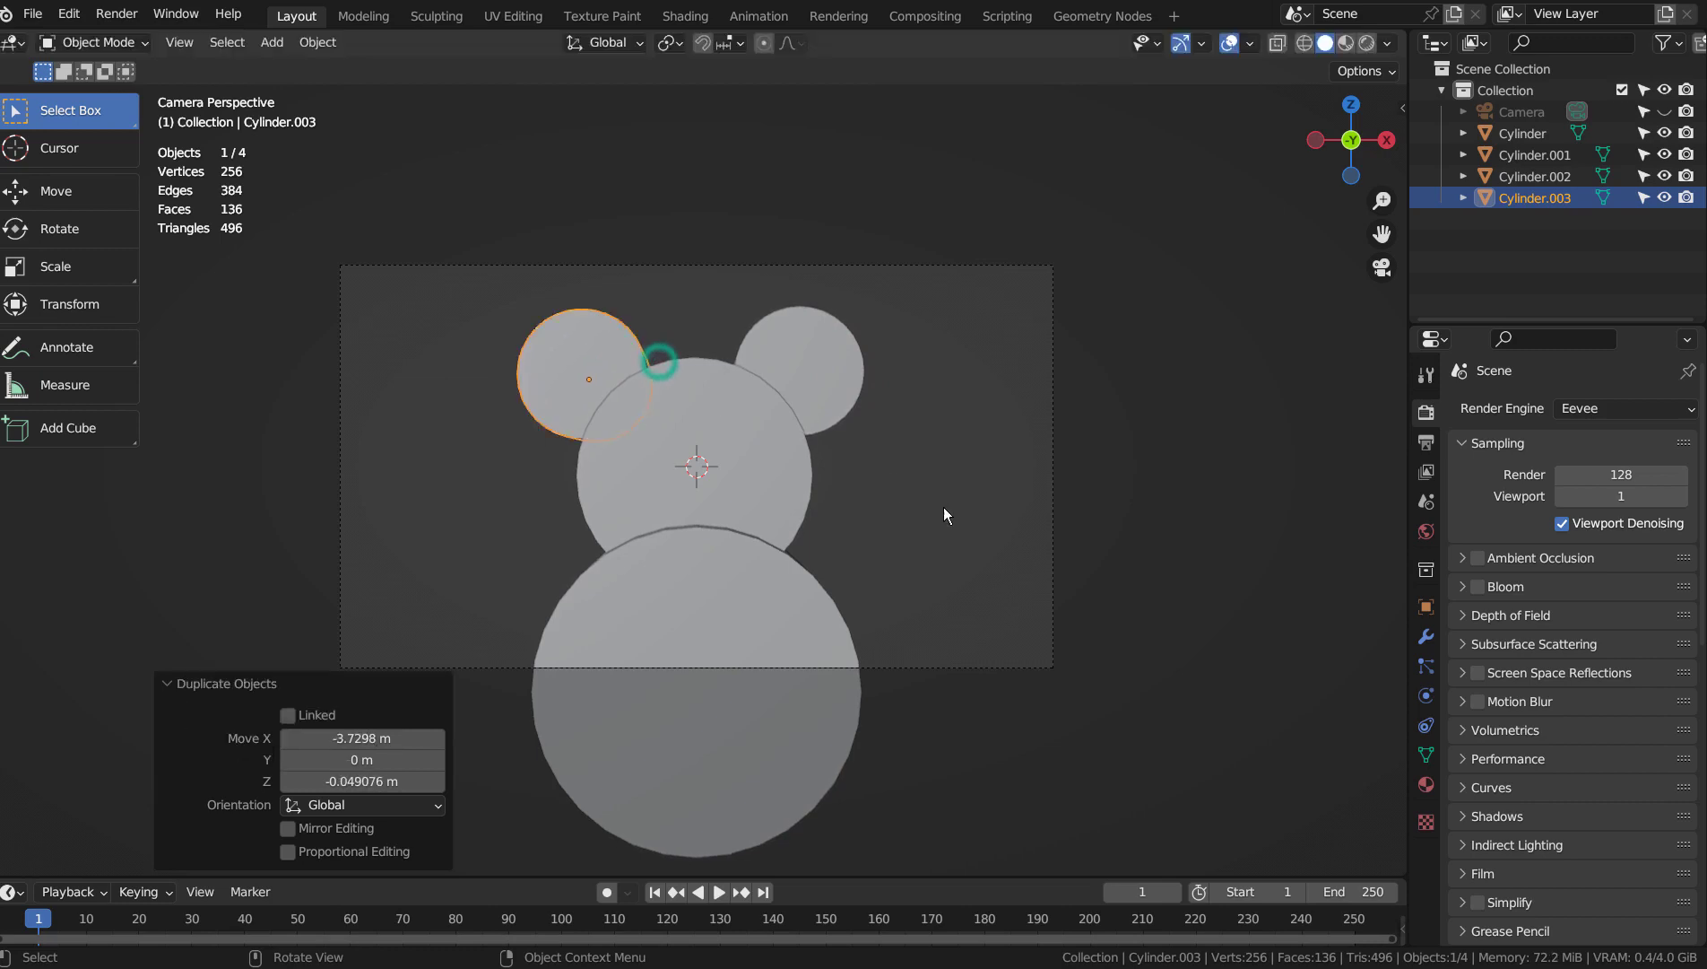
click(944, 507)
- Move the head cylinder forward toward the camera, working from the right side view, and return to the camera view
click(651, 467)
key(KP_3)
key(g)
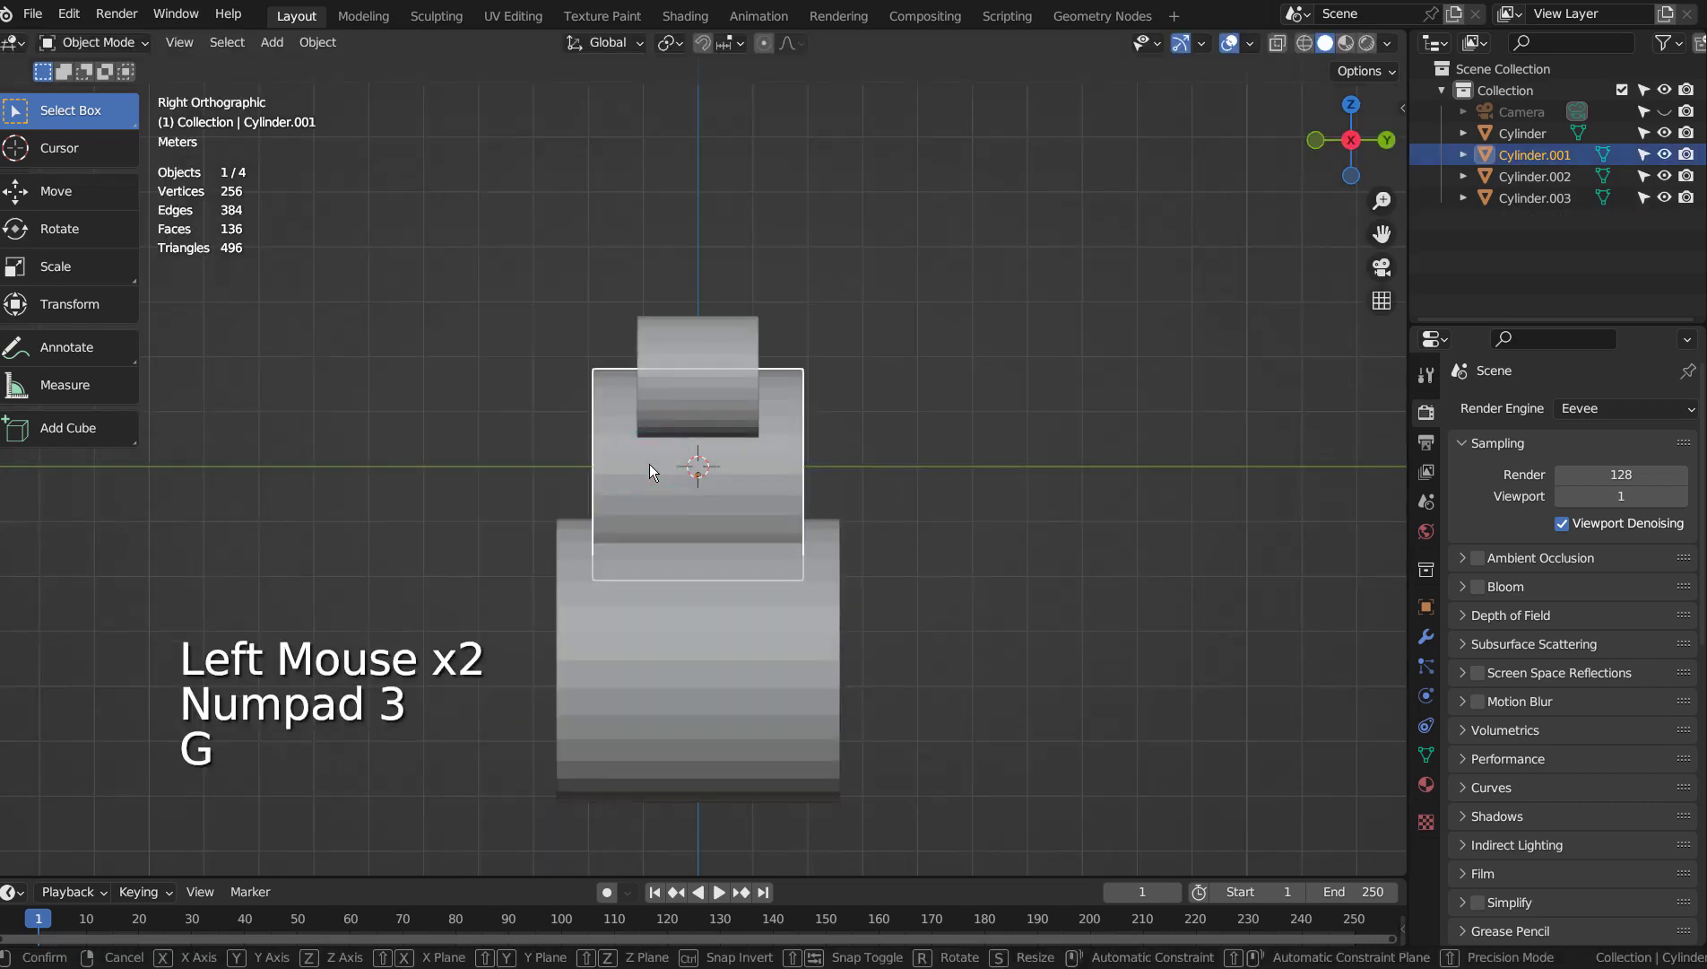
click(603, 461)
key(KP_0)
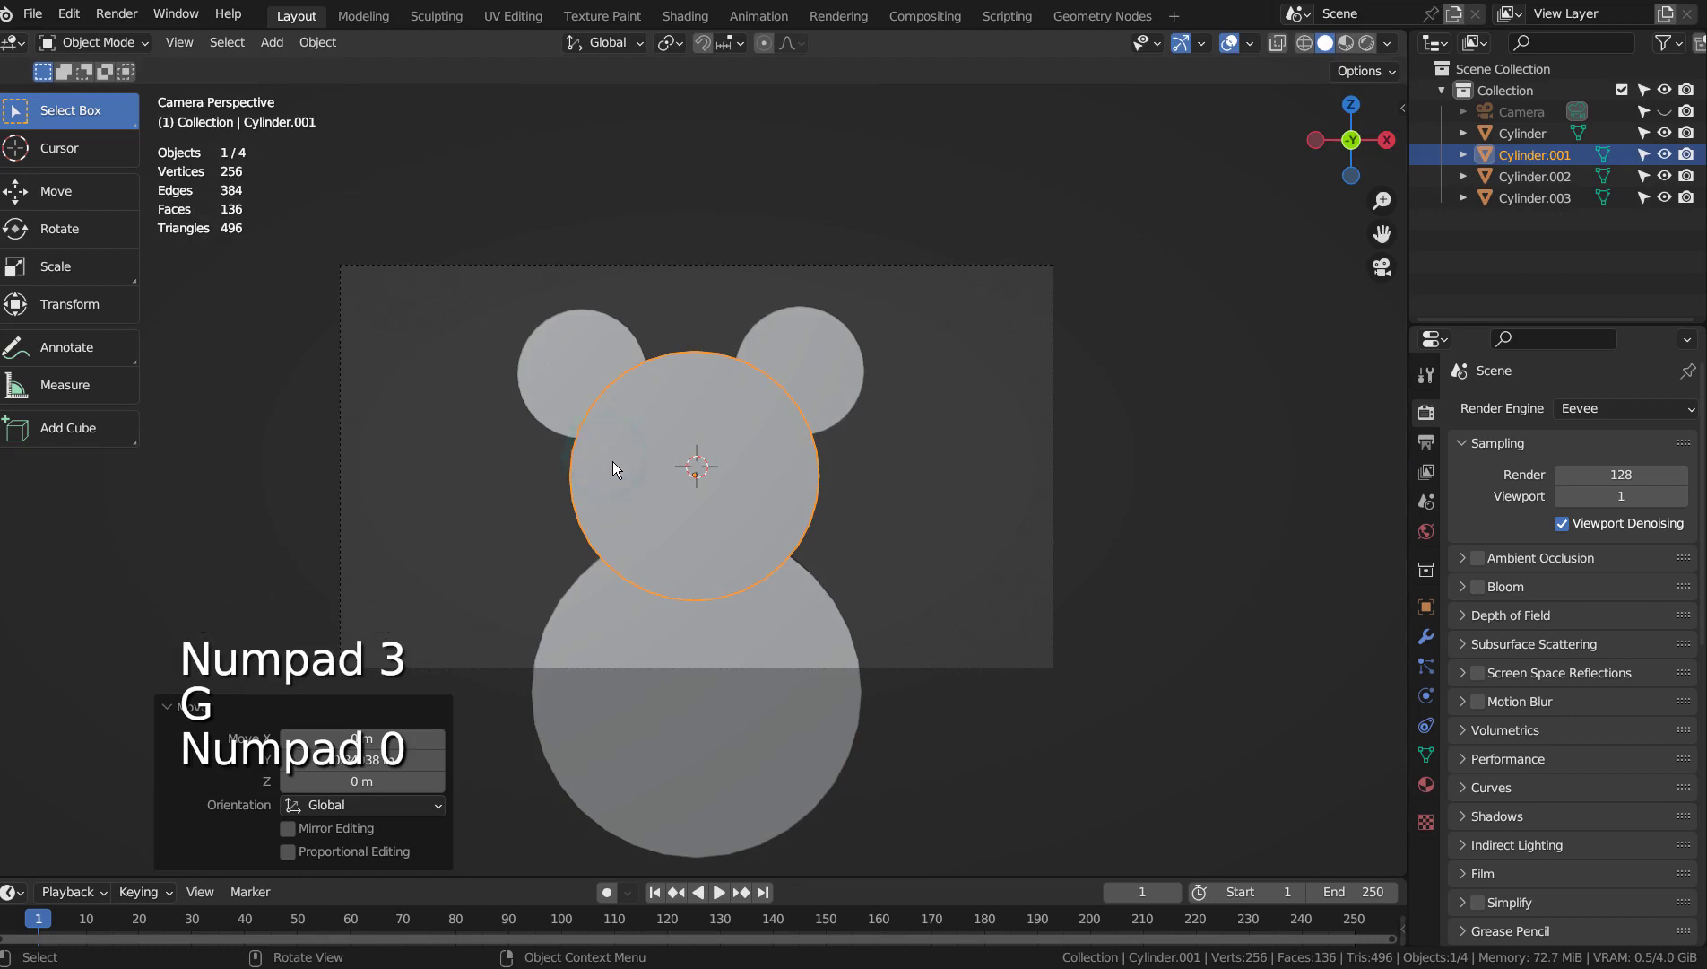
- Select the head and both ears, rotate them about -3.1° and shift them slightly left and down
click(931, 513)
drag(507, 305, 842, 503)
key(r)
click(876, 501)
key(g)
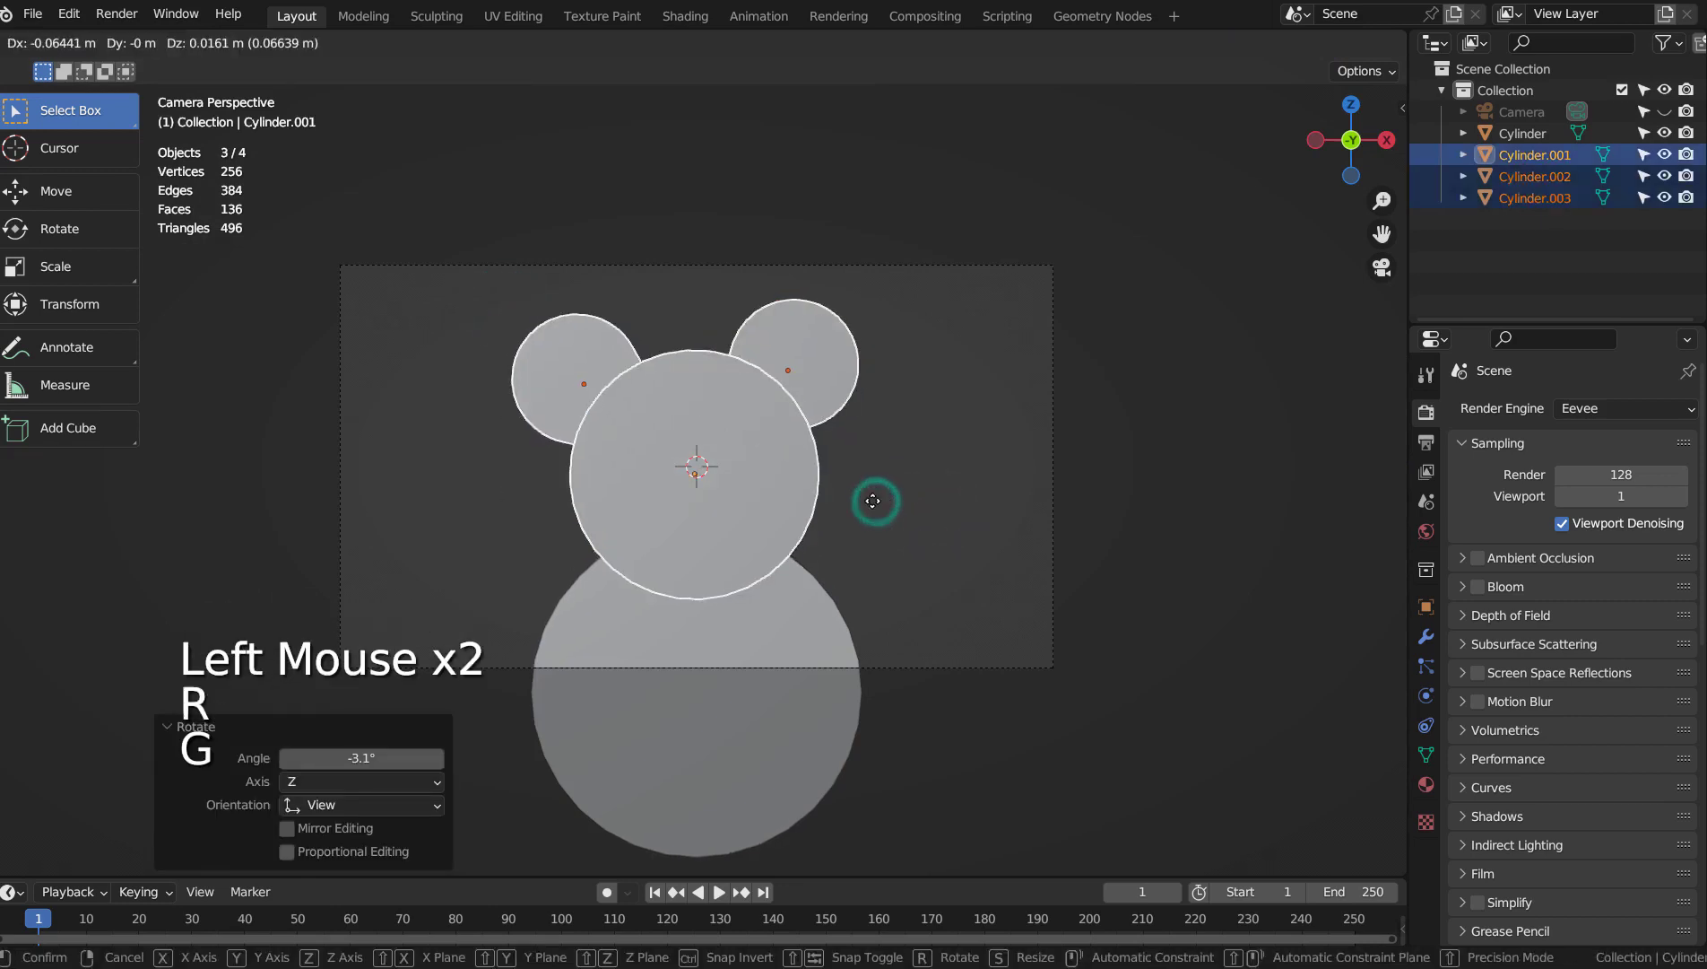
click(866, 501)
key(g)
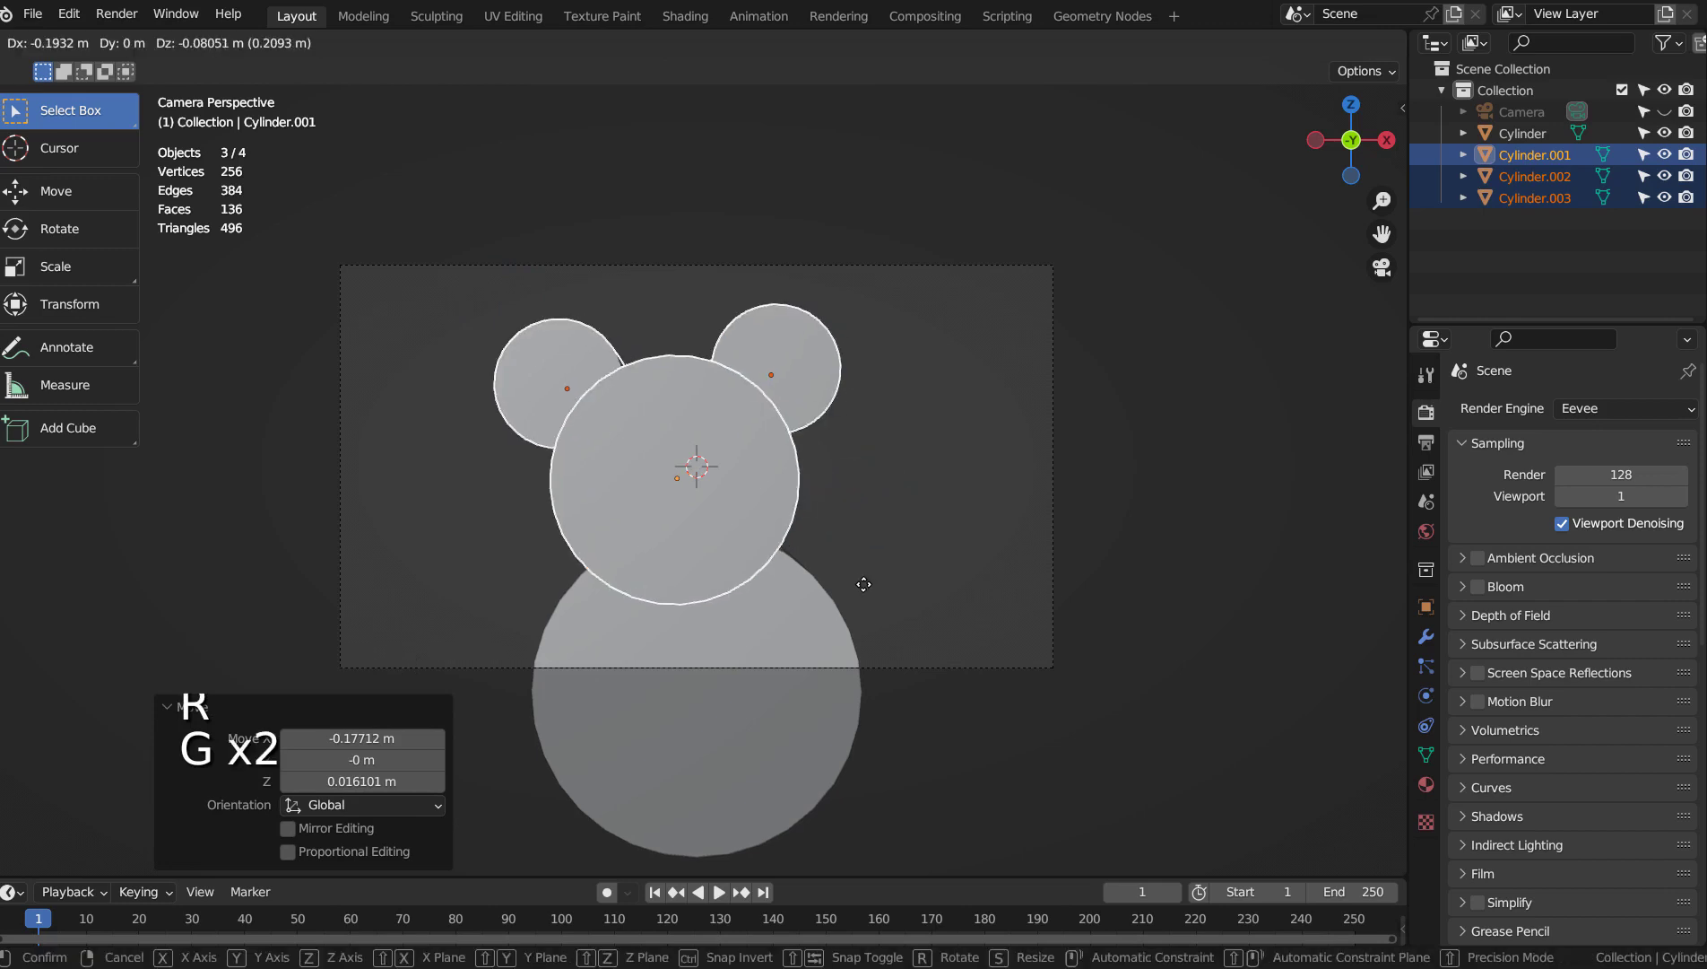
click(863, 584)
- Select all four cylinders, rotate them about -1.03° and nudge the whole figure into place within the camera frame
drag(324, 351, 850, 758)
key(g)
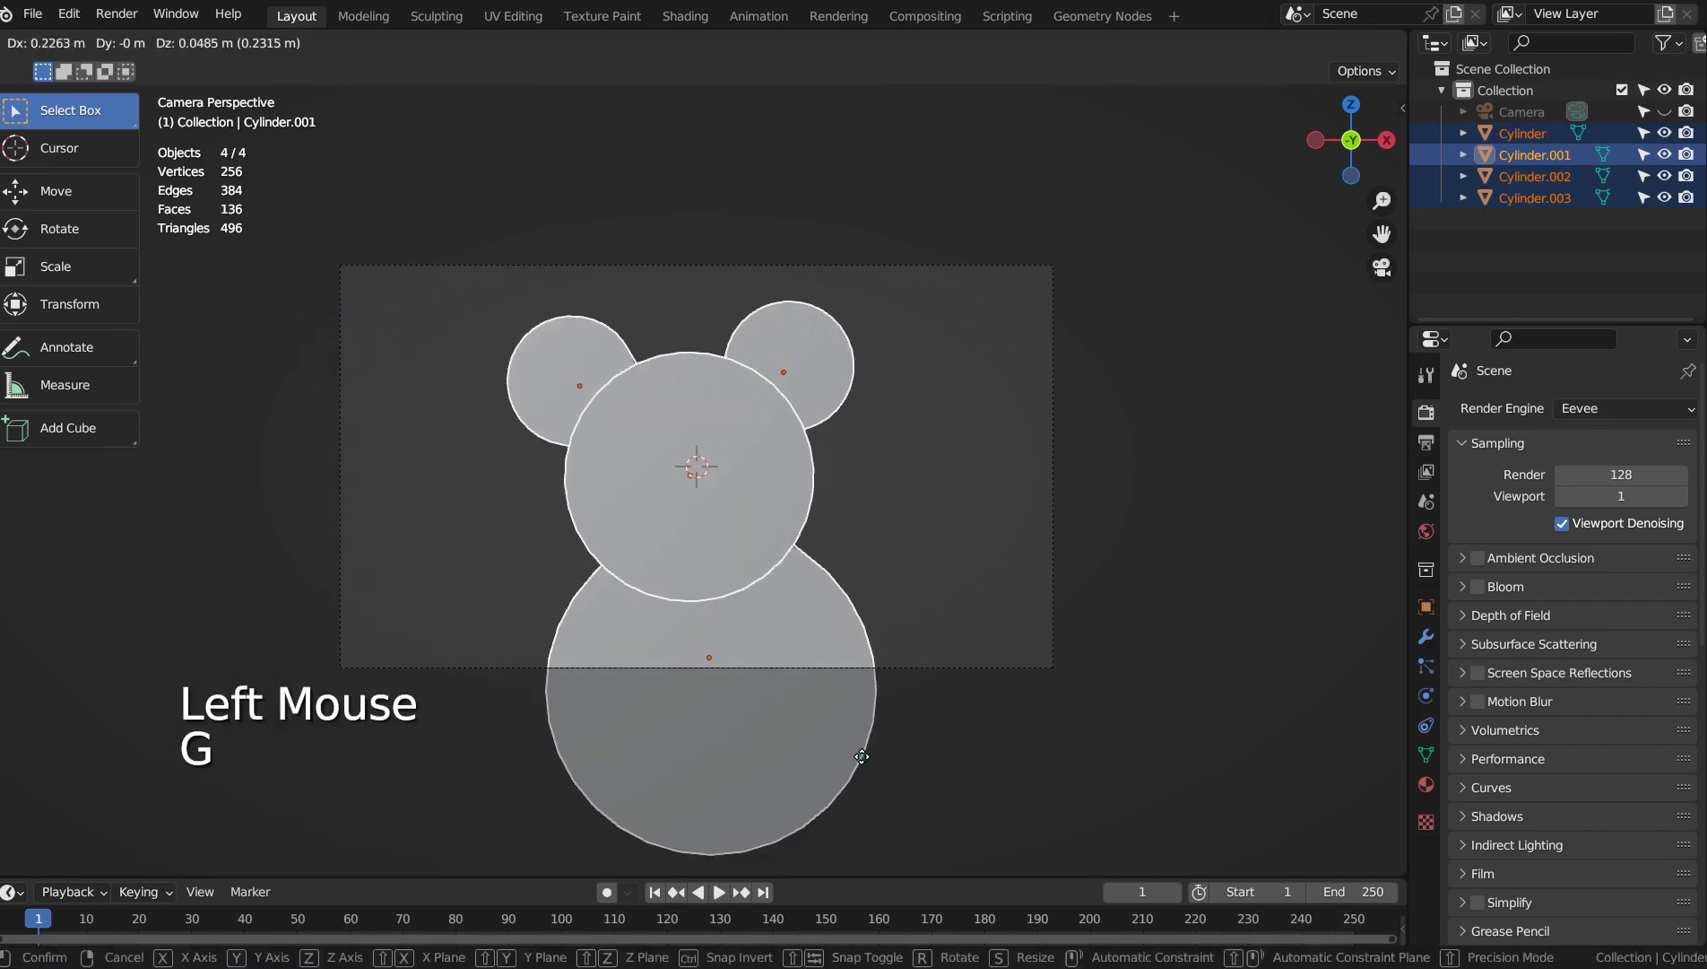
click(861, 756)
key(r)
click(900, 669)
key(g)
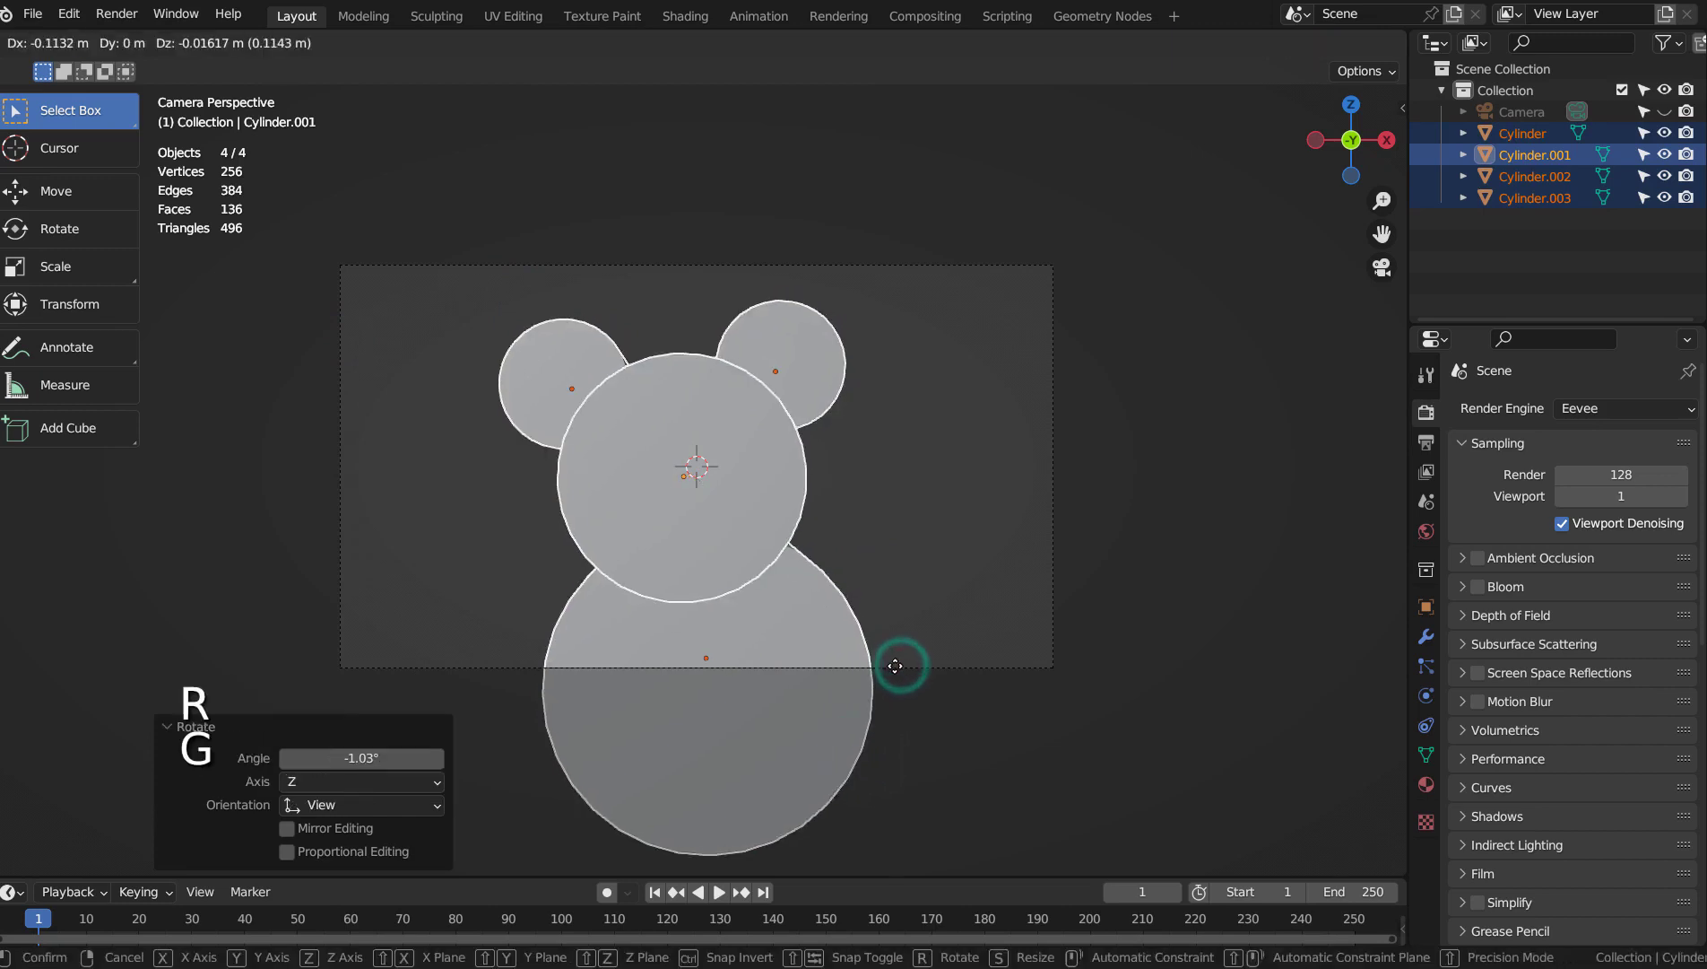
click(897, 667)
click(950, 593)
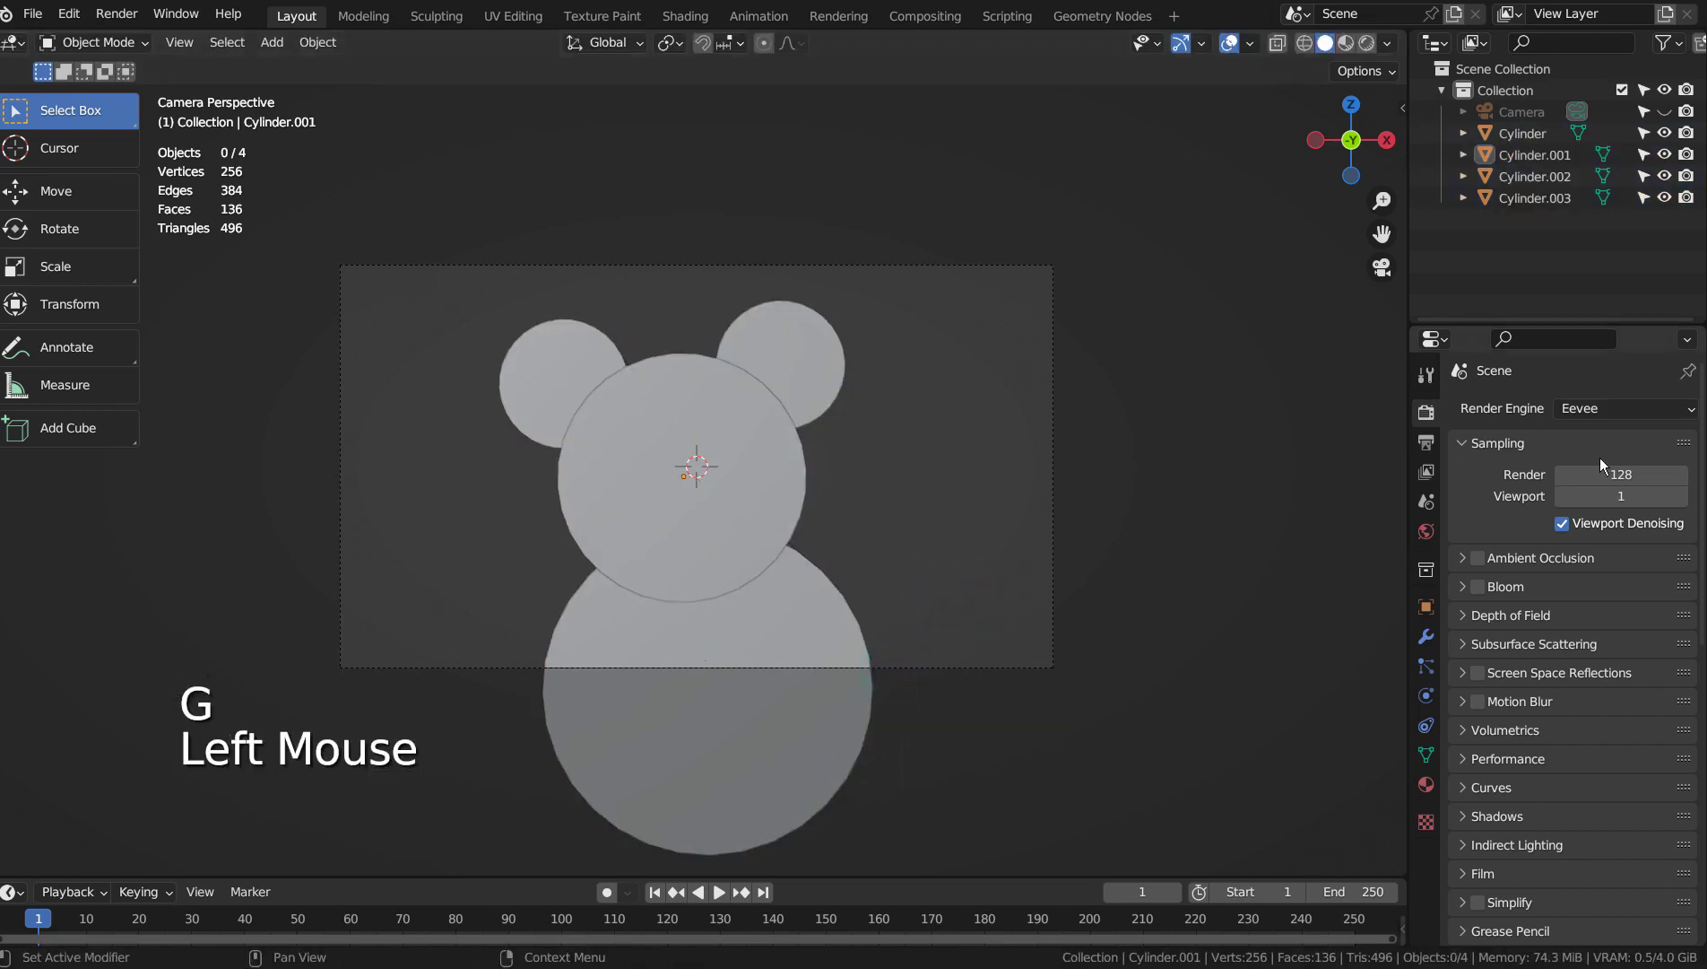
- Switch the render engine to Workbench with rendered viewport shading and render the camera view
click(1576, 408)
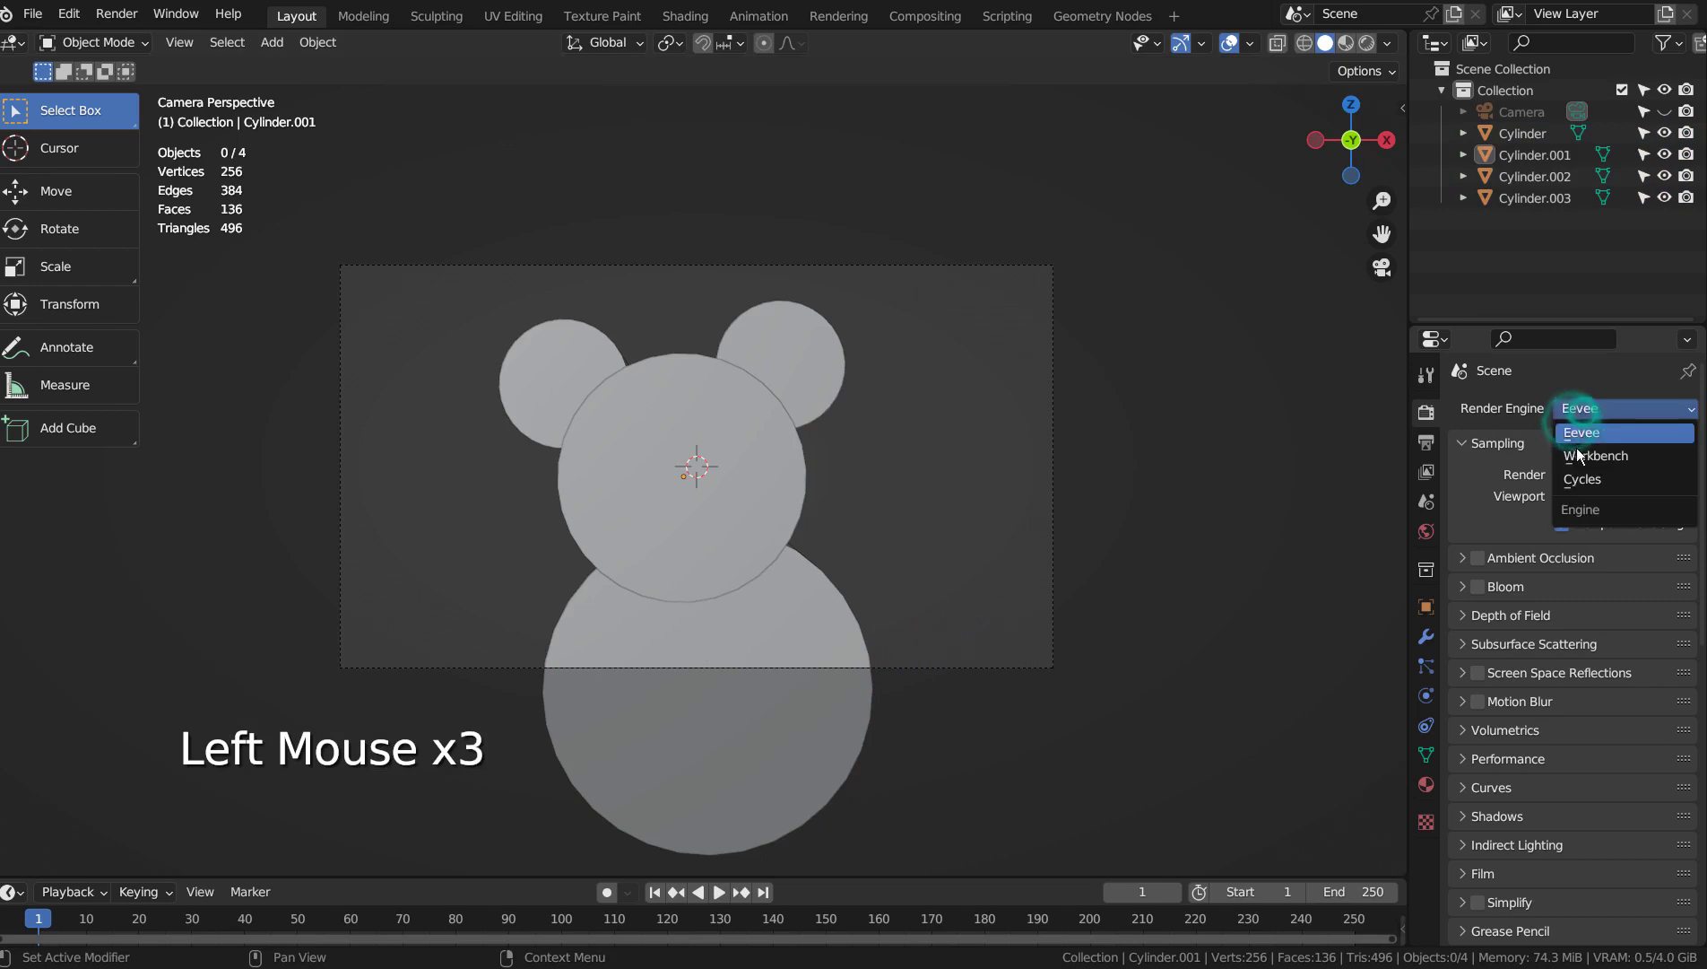
click(1594, 455)
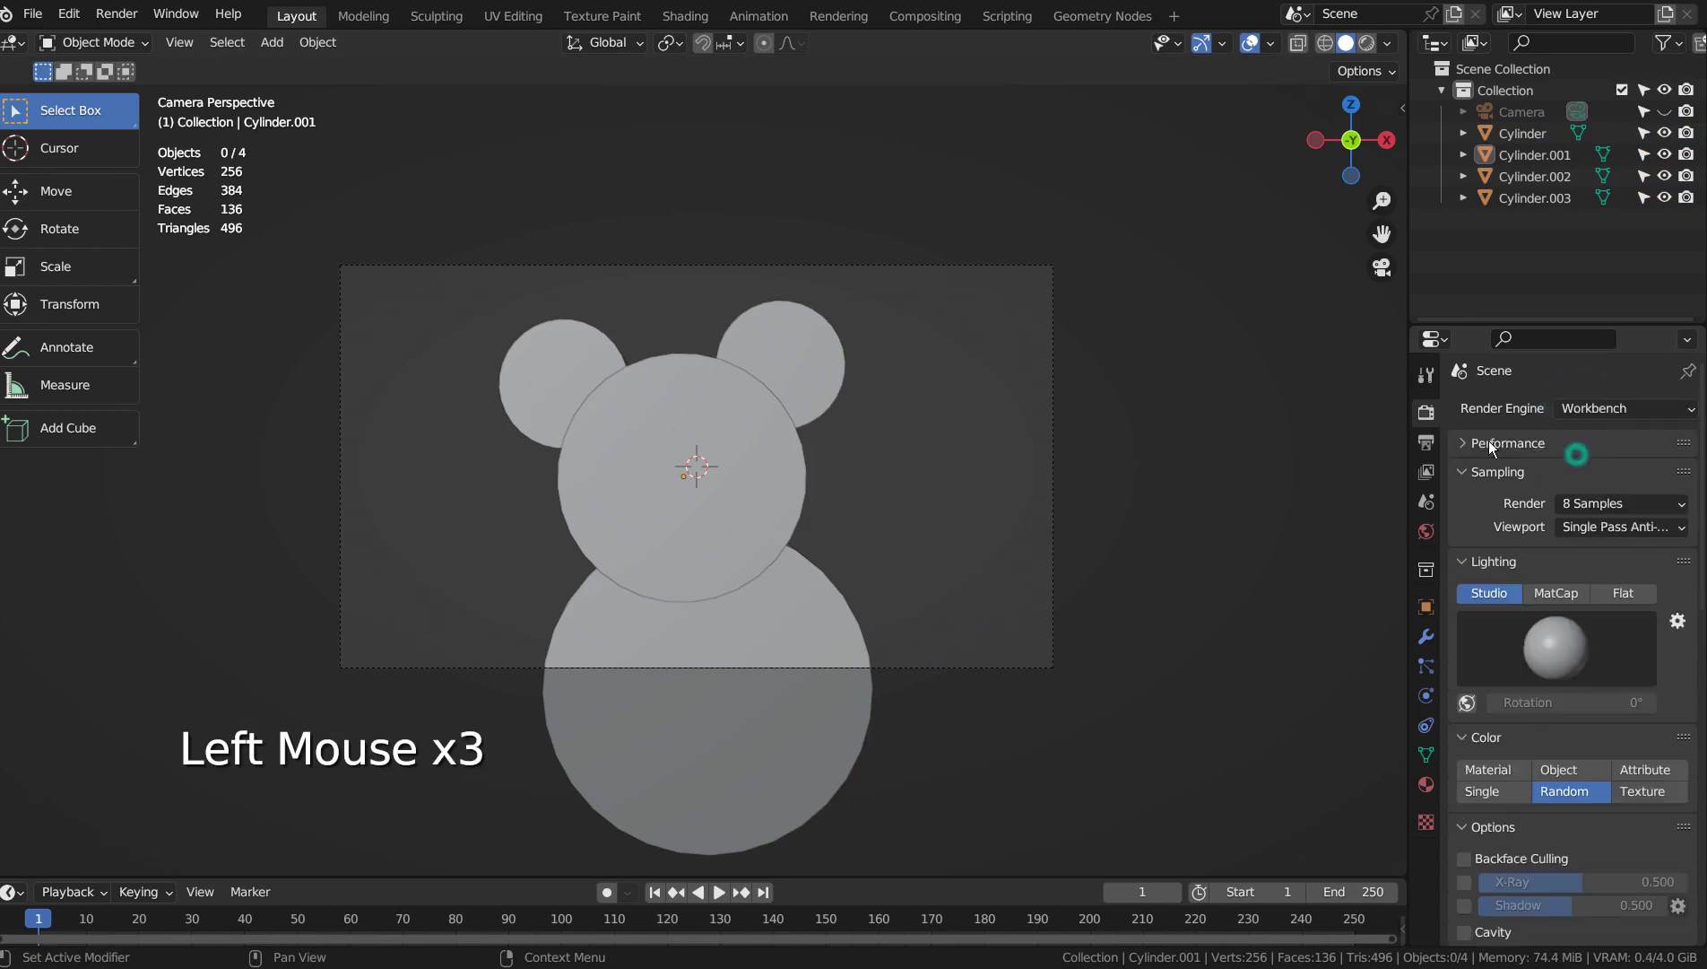
click(1367, 42)
click(1105, 349)
key(F12)
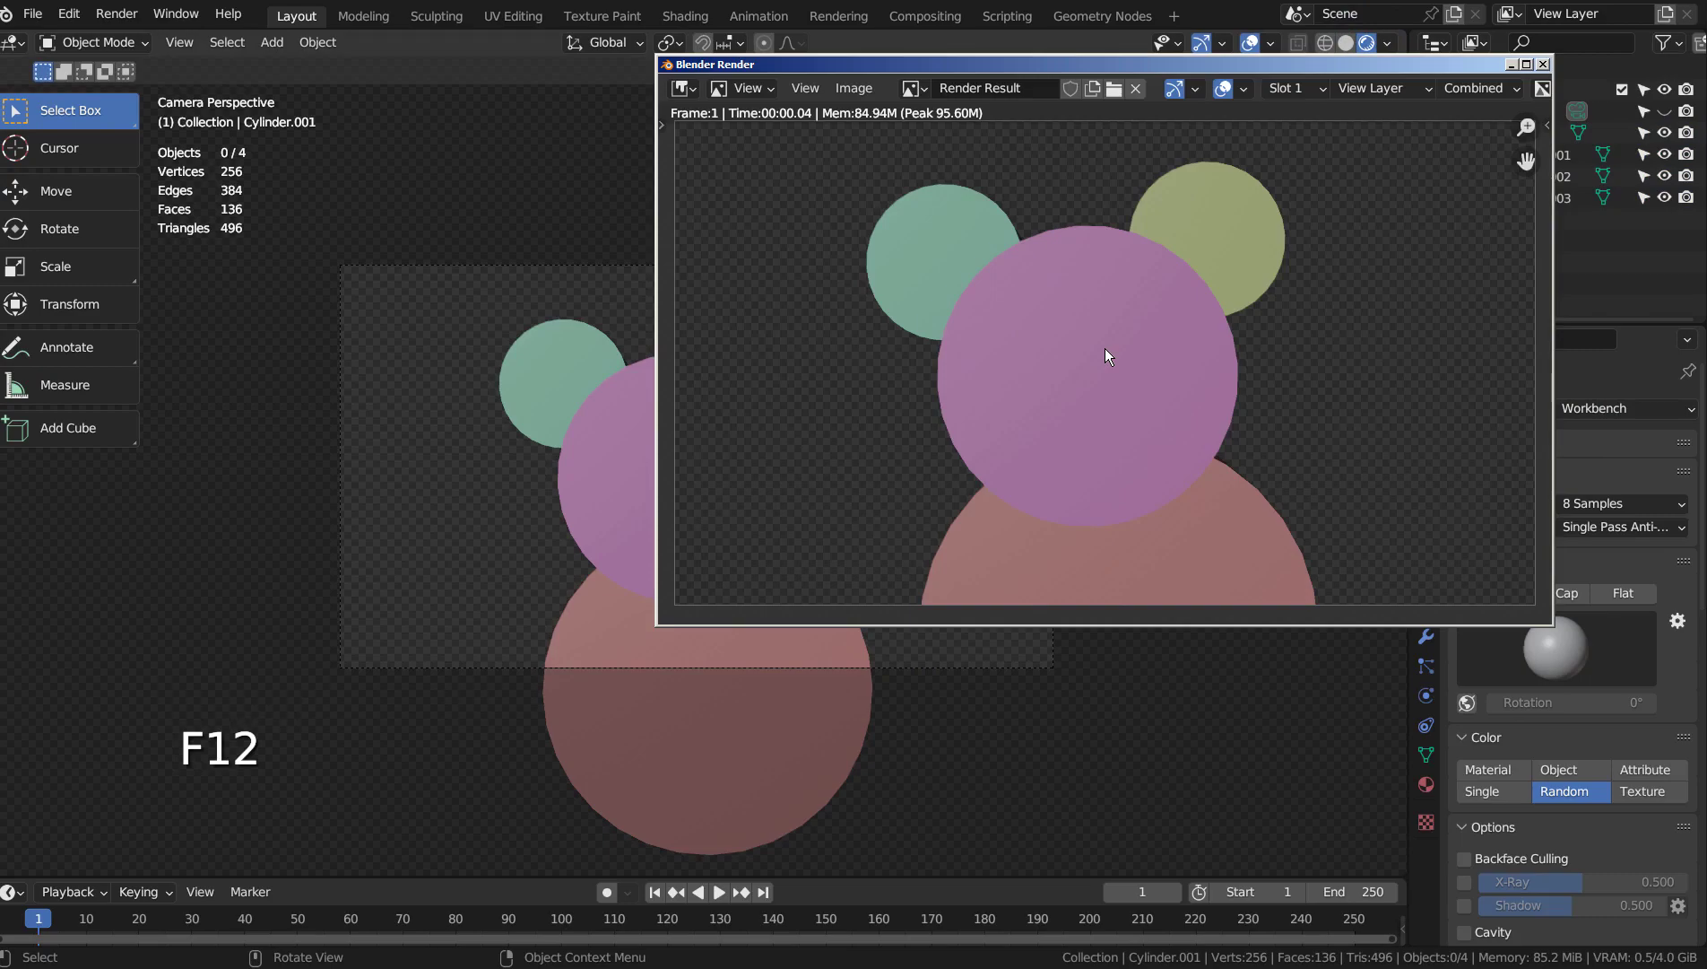
- Switch to the Stable Diffusion web UI and review the txt2img prompt, negative prompt, width and height
click(482, 161)
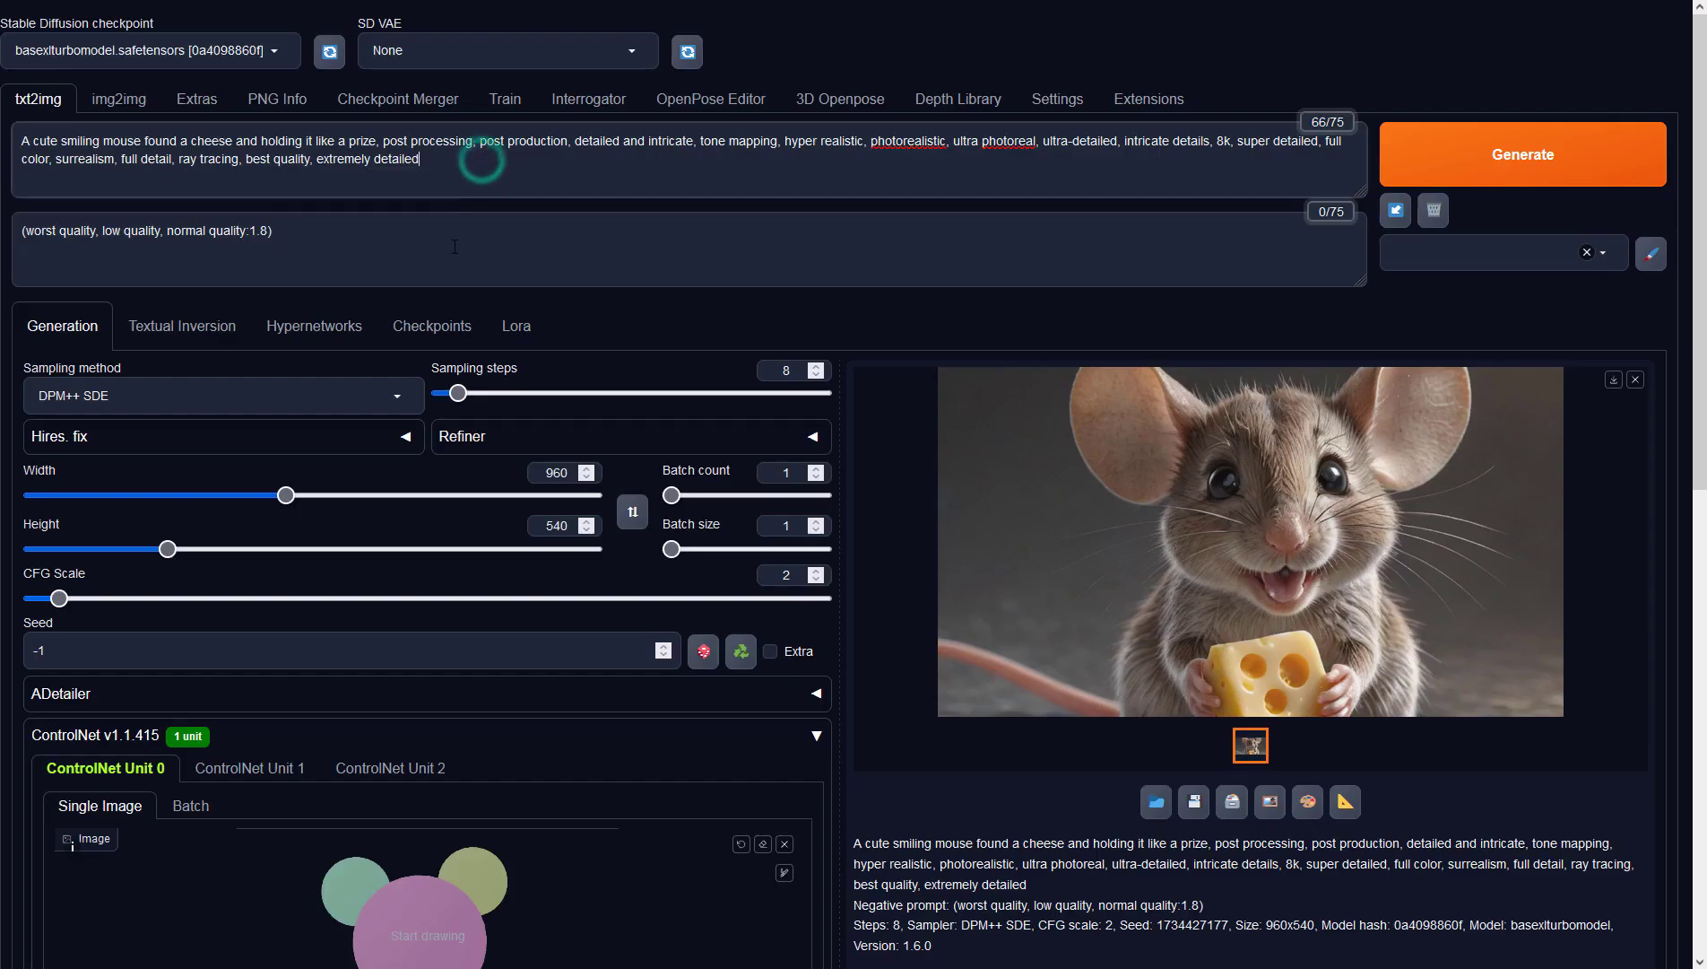
click(455, 247)
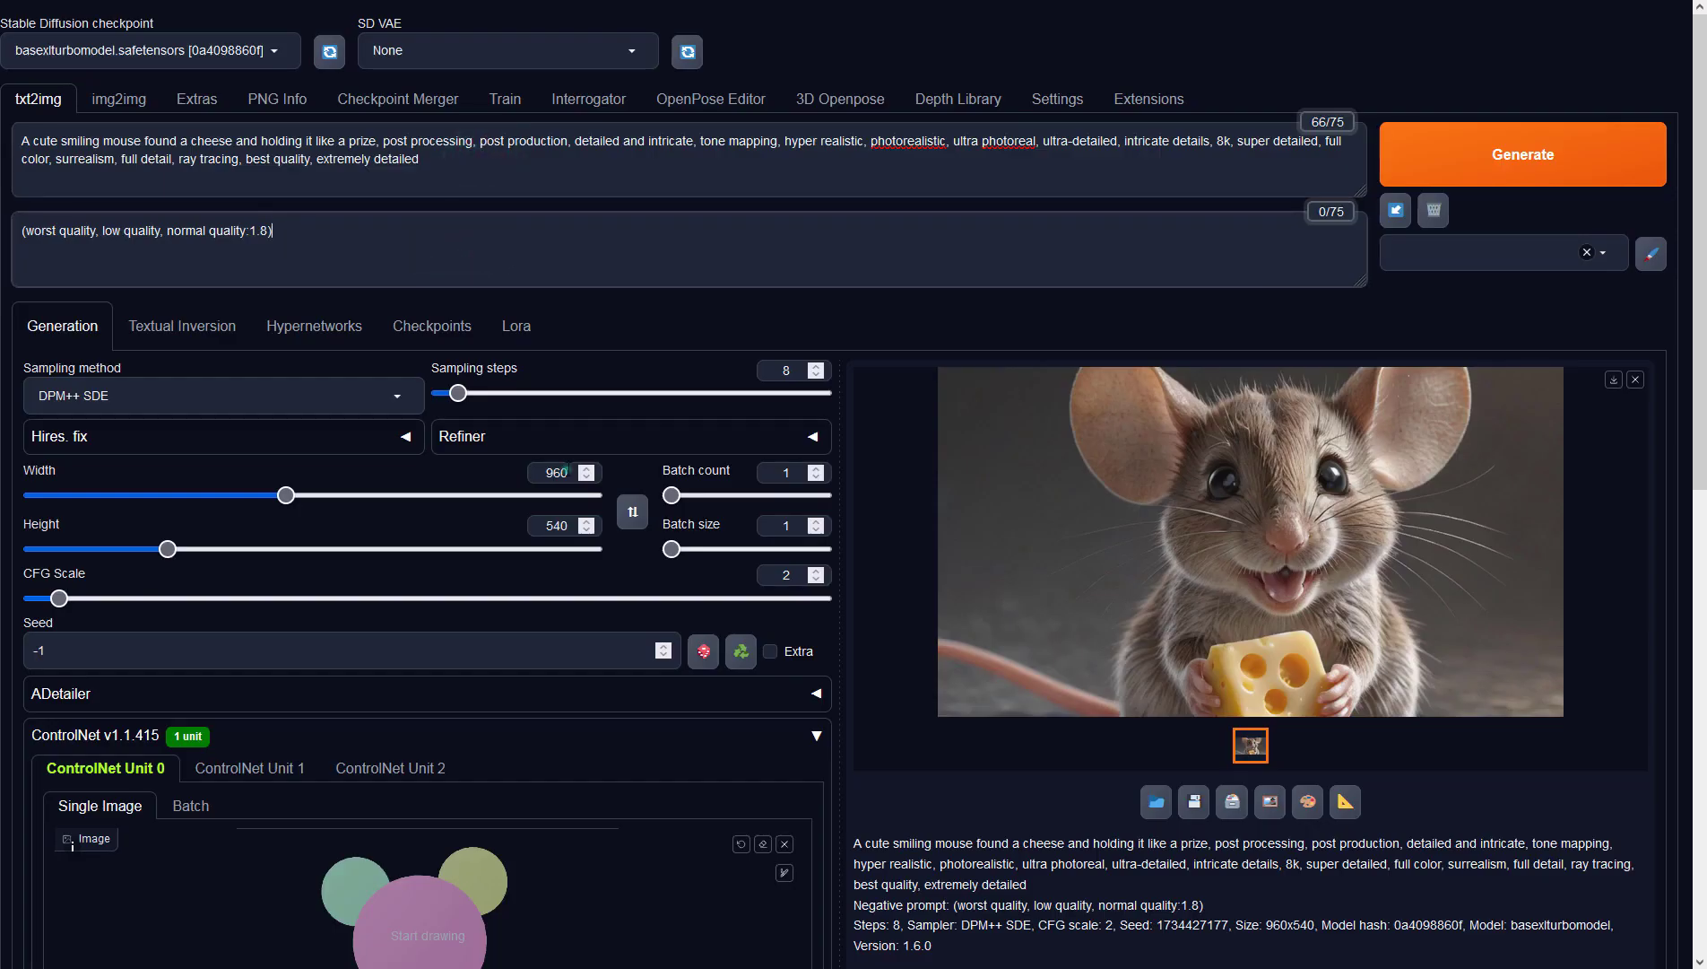
click(566, 471)
click(566, 524)
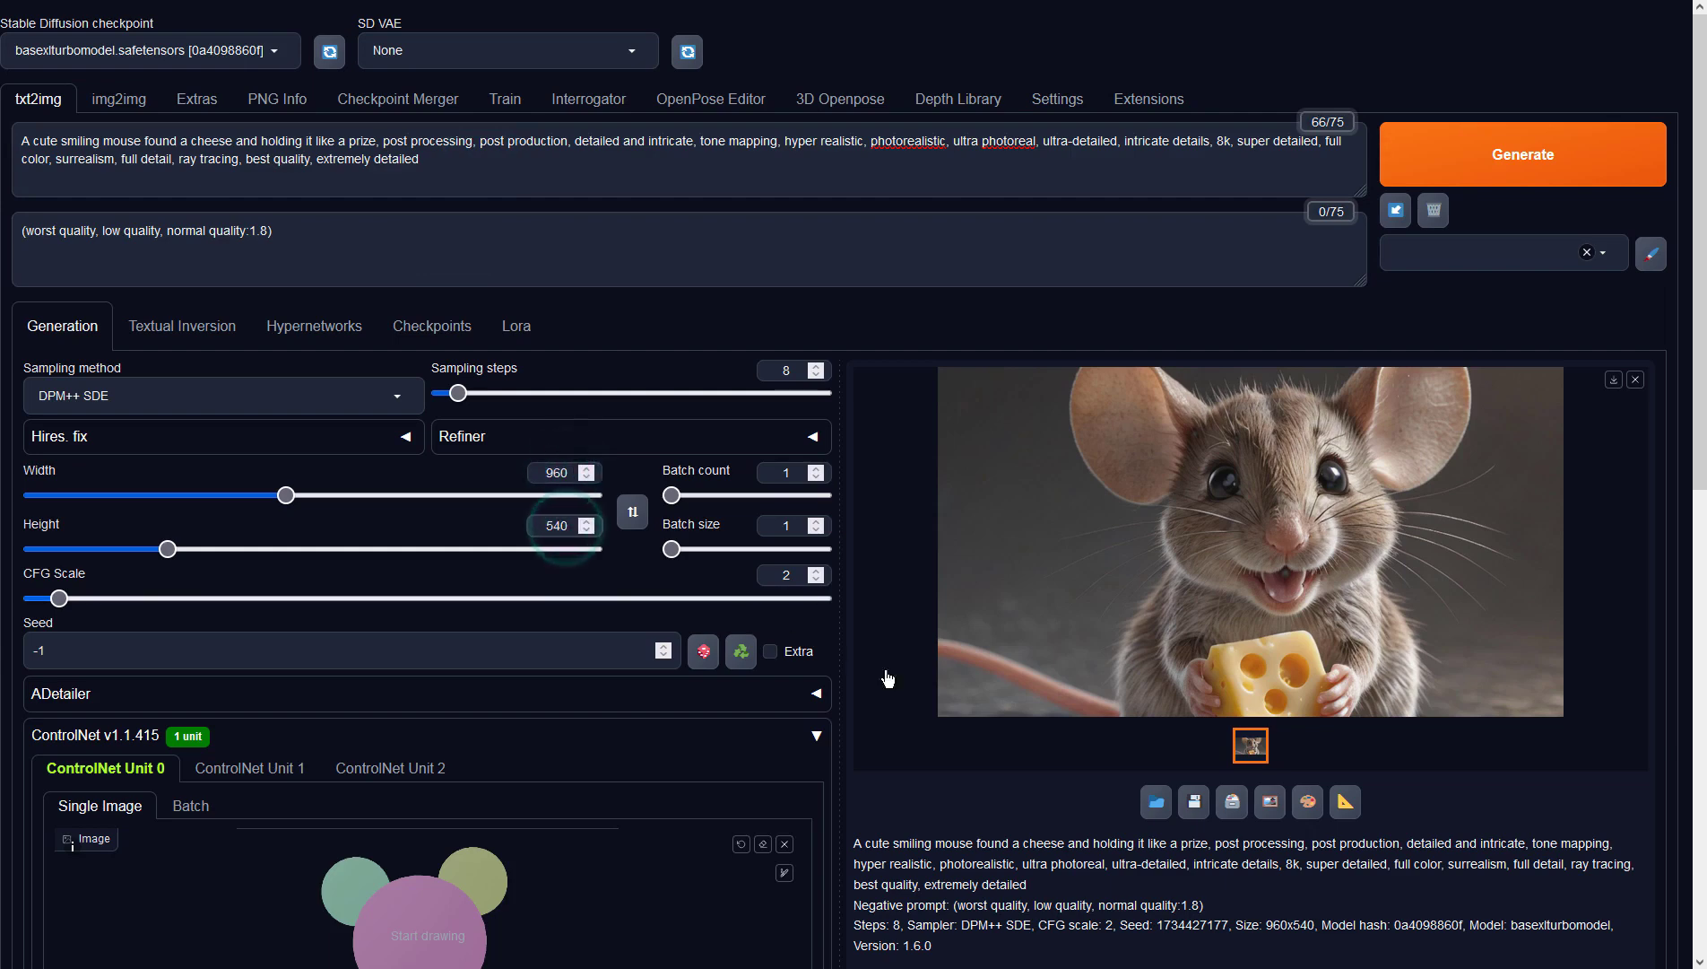
click(1280, 875)
- Configure ControlNet Unit 0 with control type Depth, preprocessor none and model sai_xl_depth_256lora
scroll(1169, 755, down, 8)
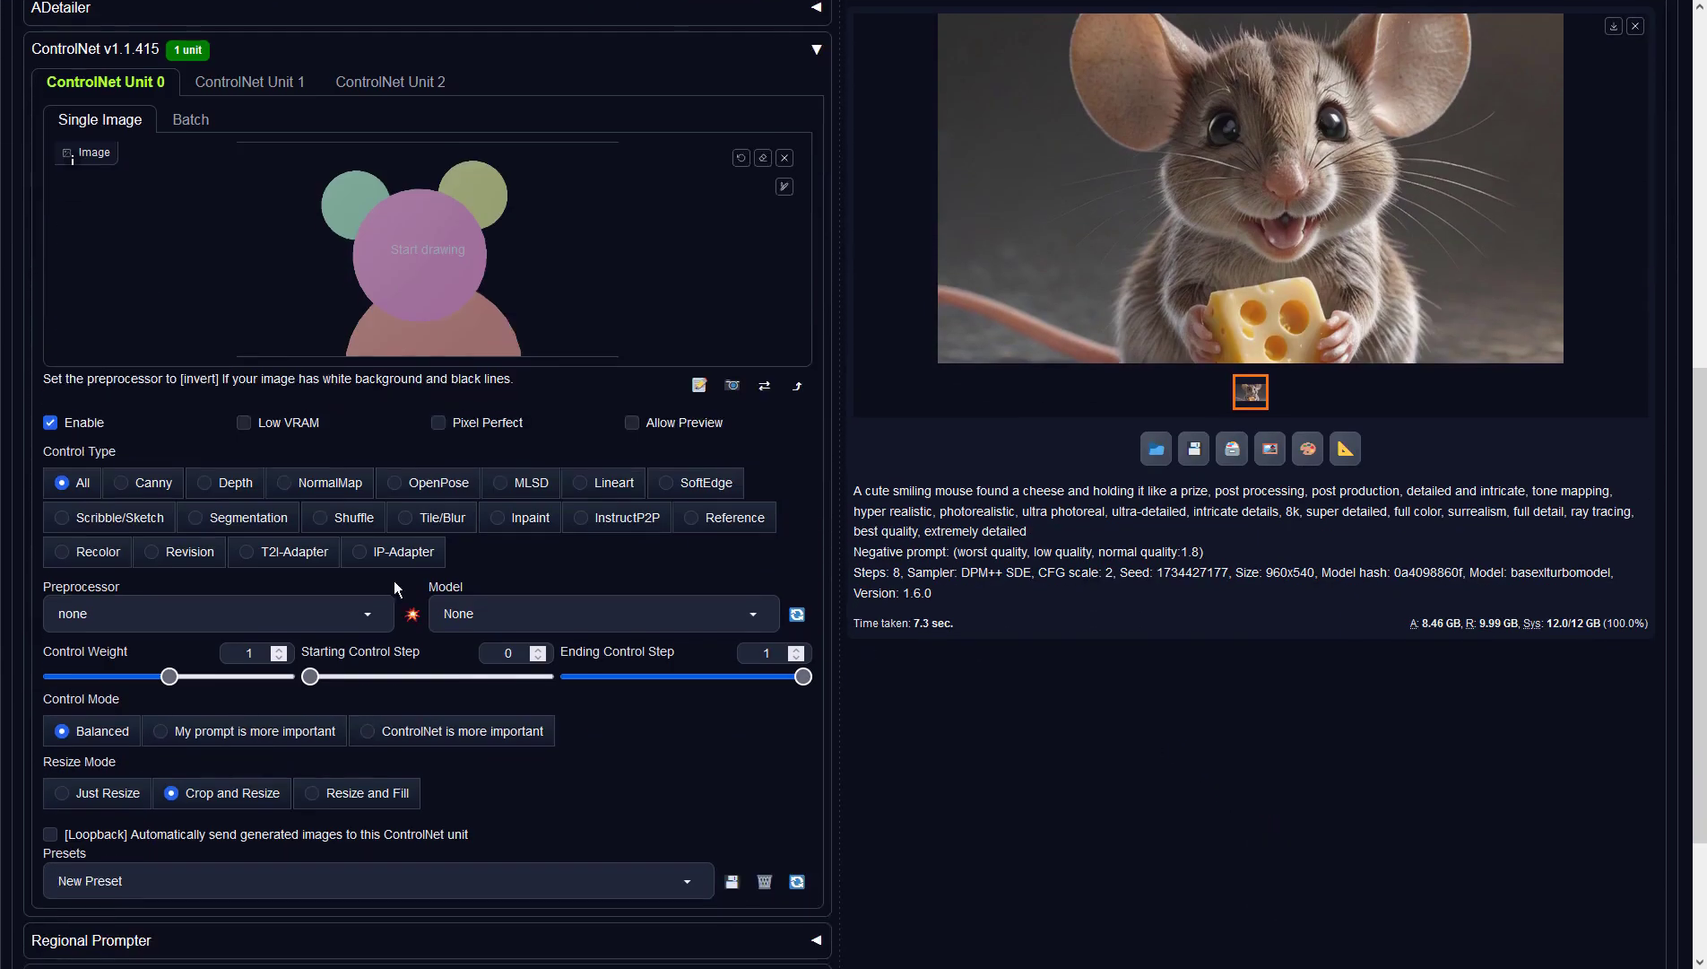
click(224, 493)
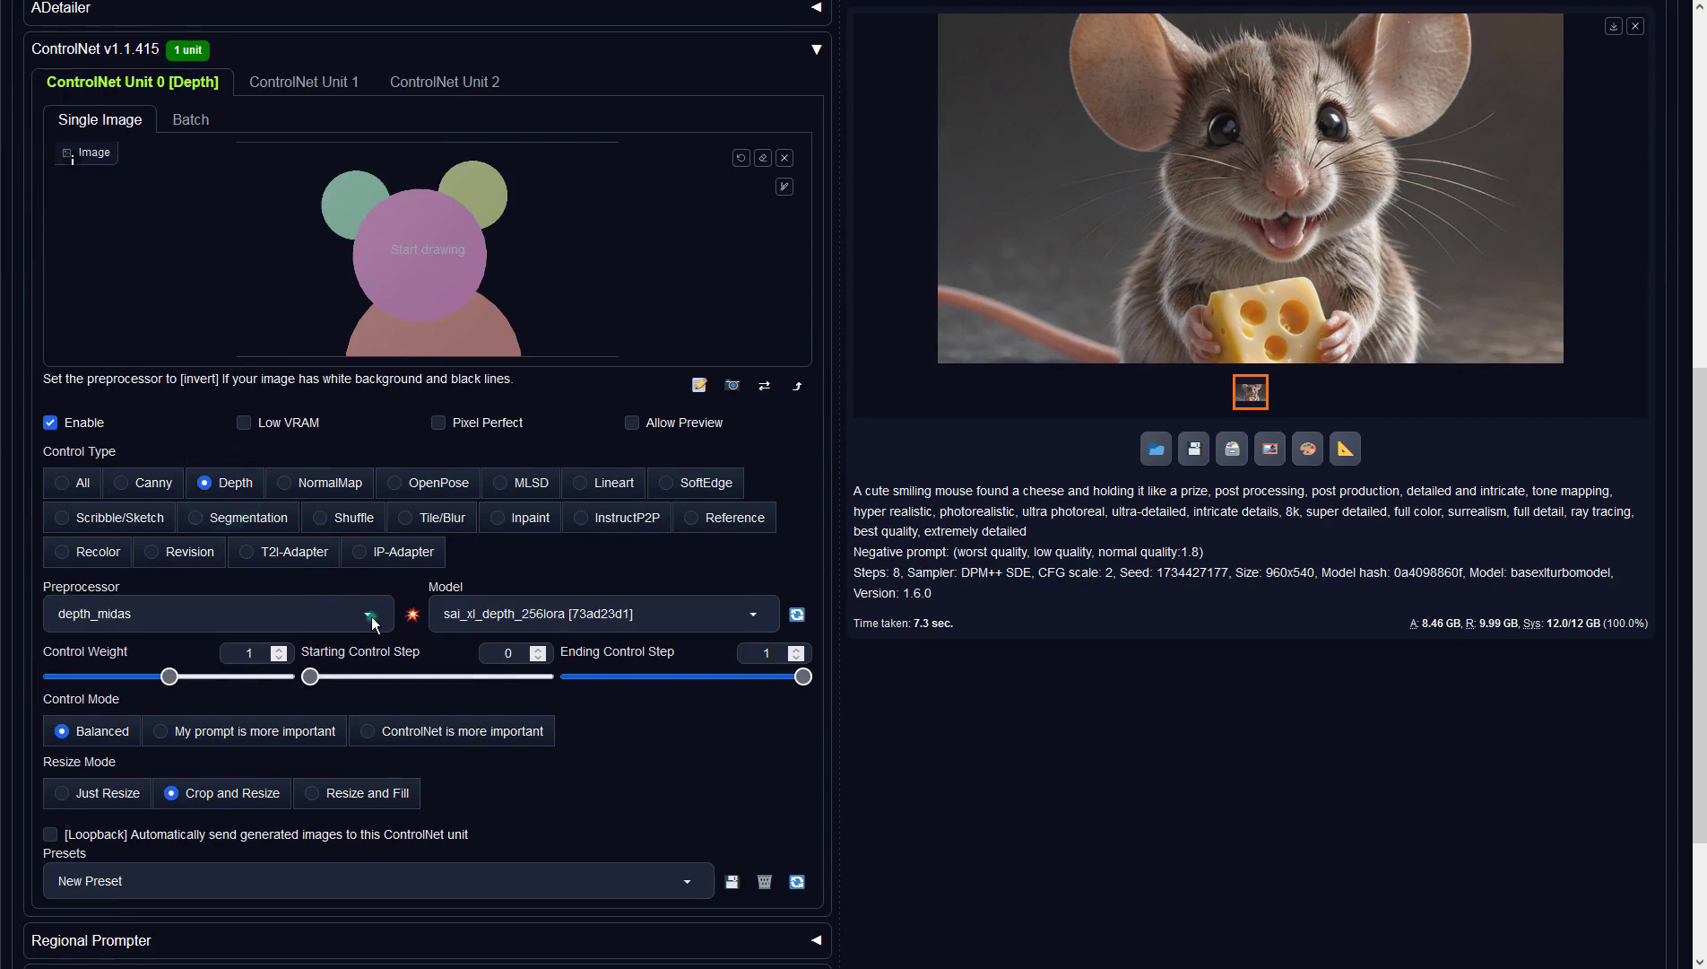
click(368, 615)
click(71, 510)
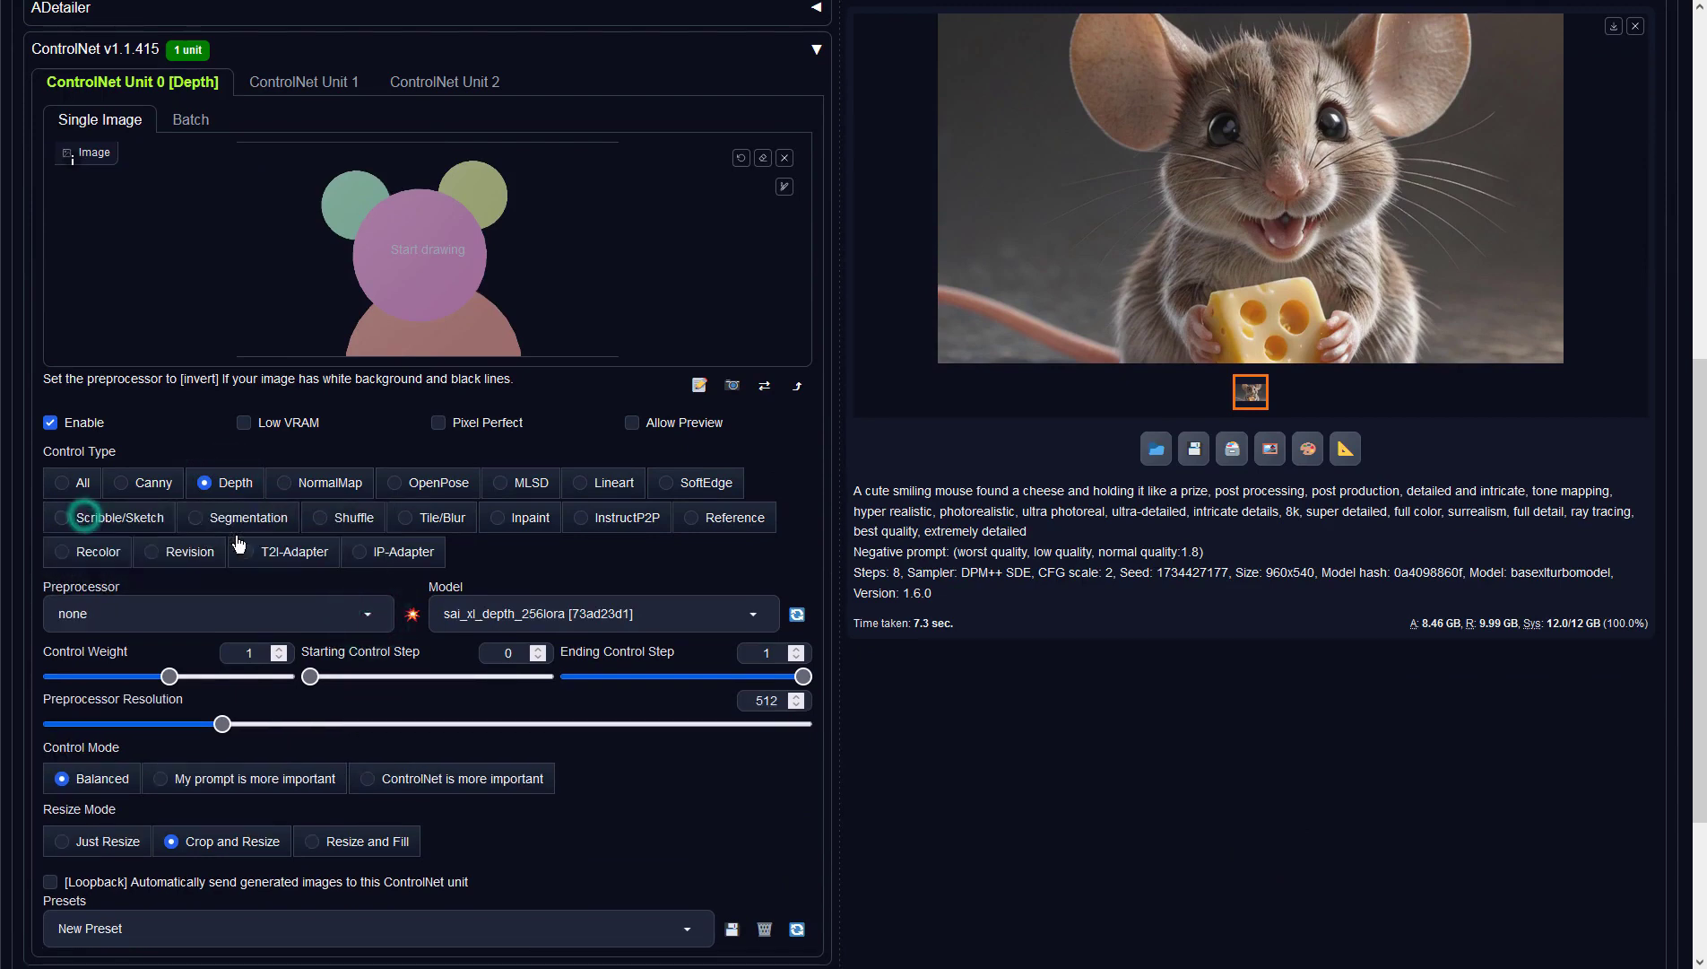
click(1045, 579)
click(687, 613)
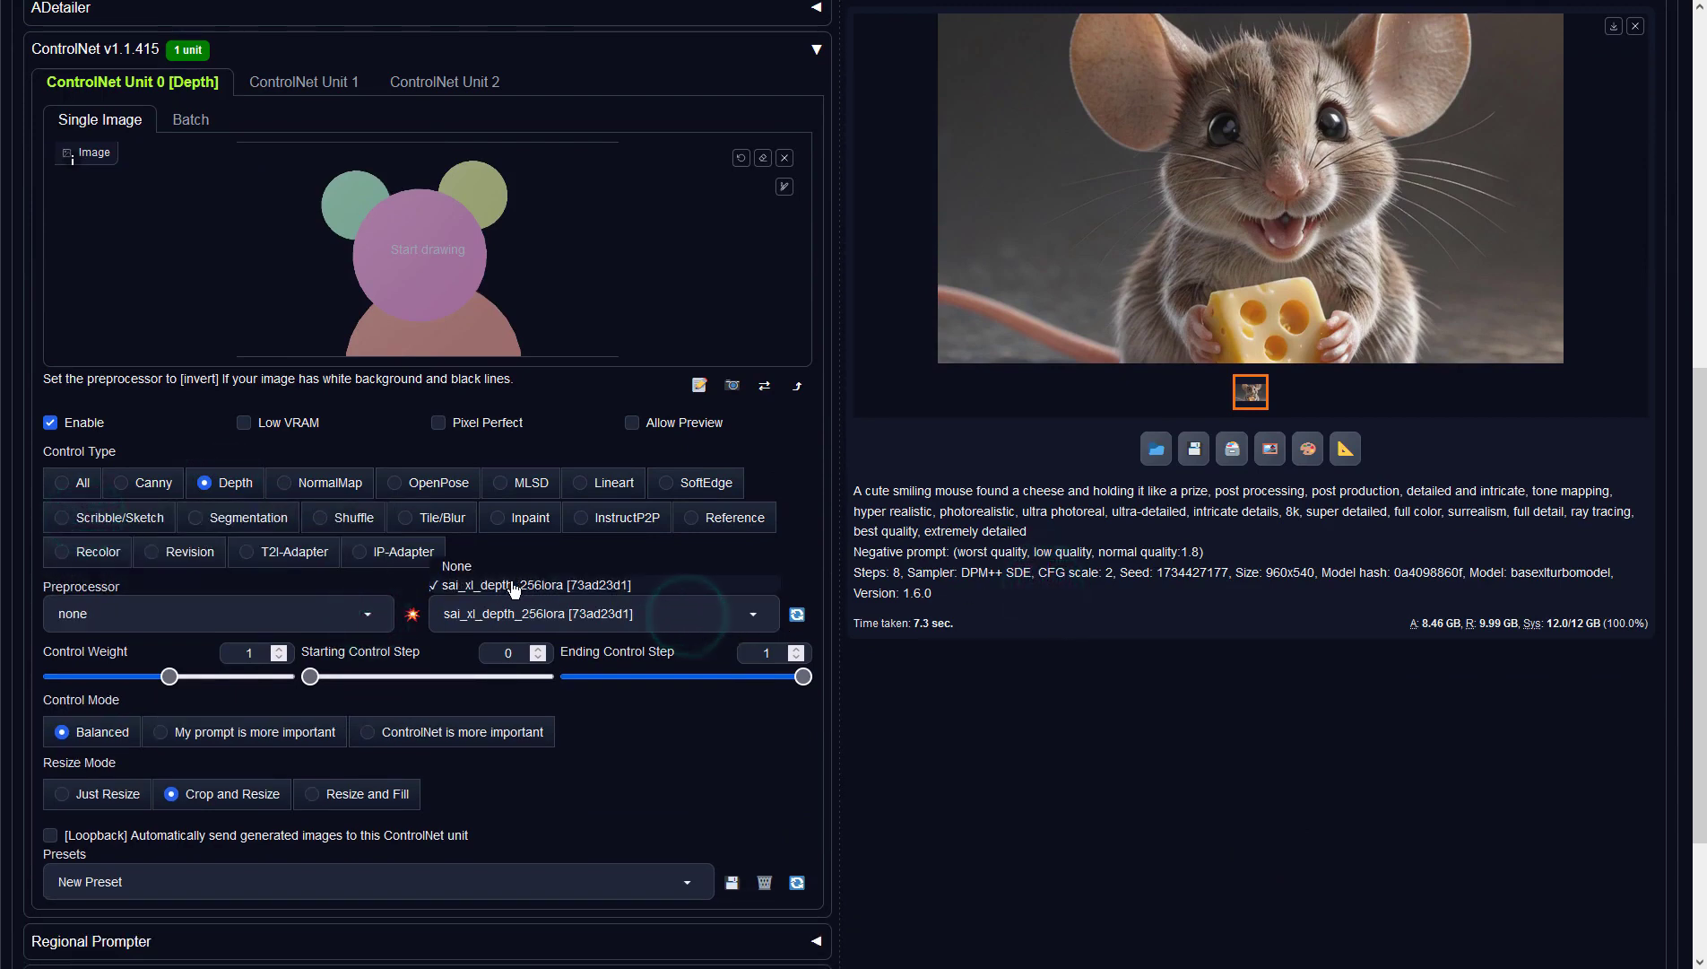
click(507, 583)
click(937, 535)
- Generate the mouse image and send the result with its prompts to img2img
scroll(932, 536, up, 8)
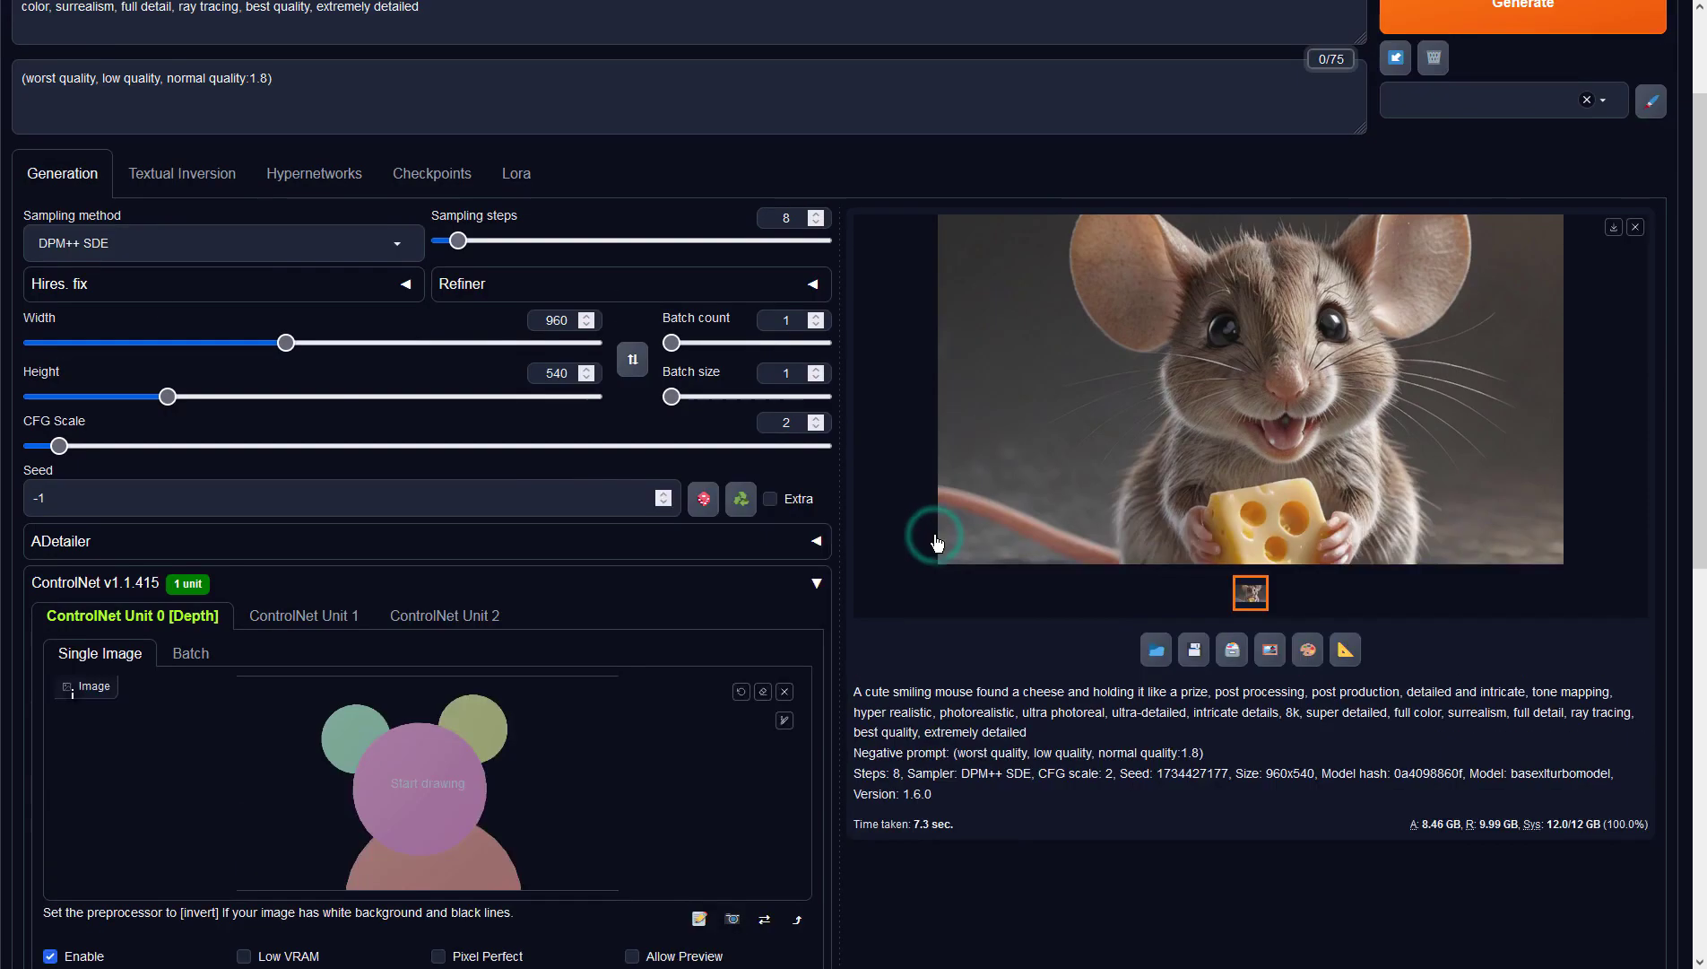
click(1480, 148)
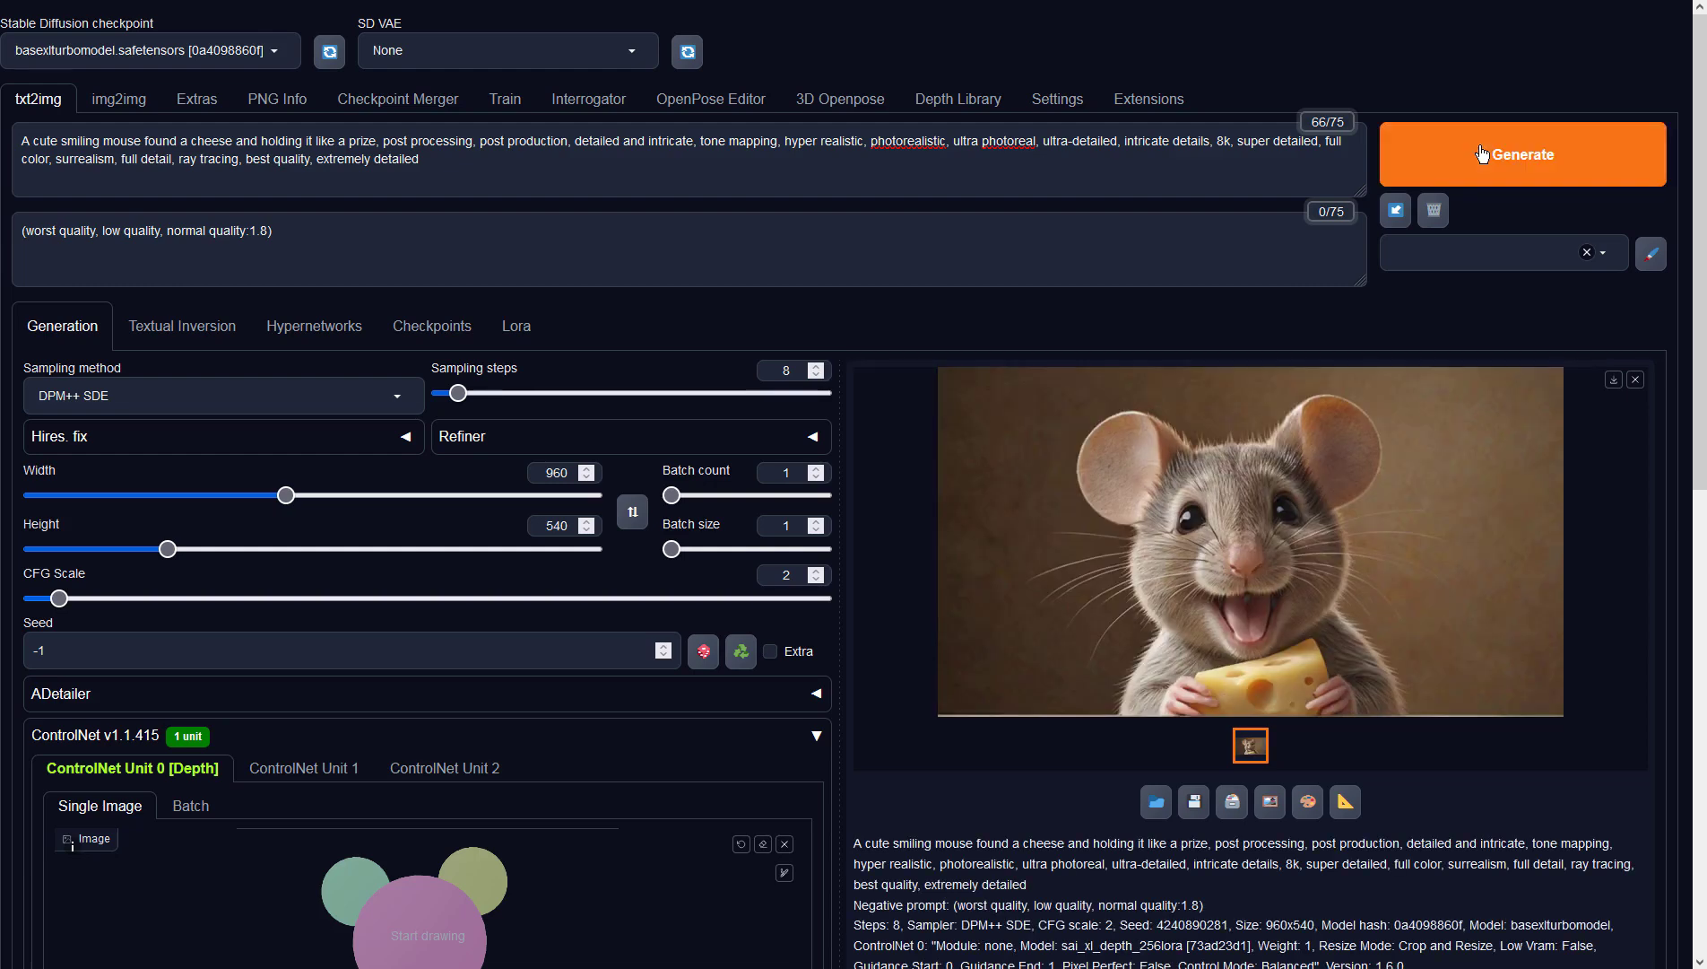
click(1270, 801)
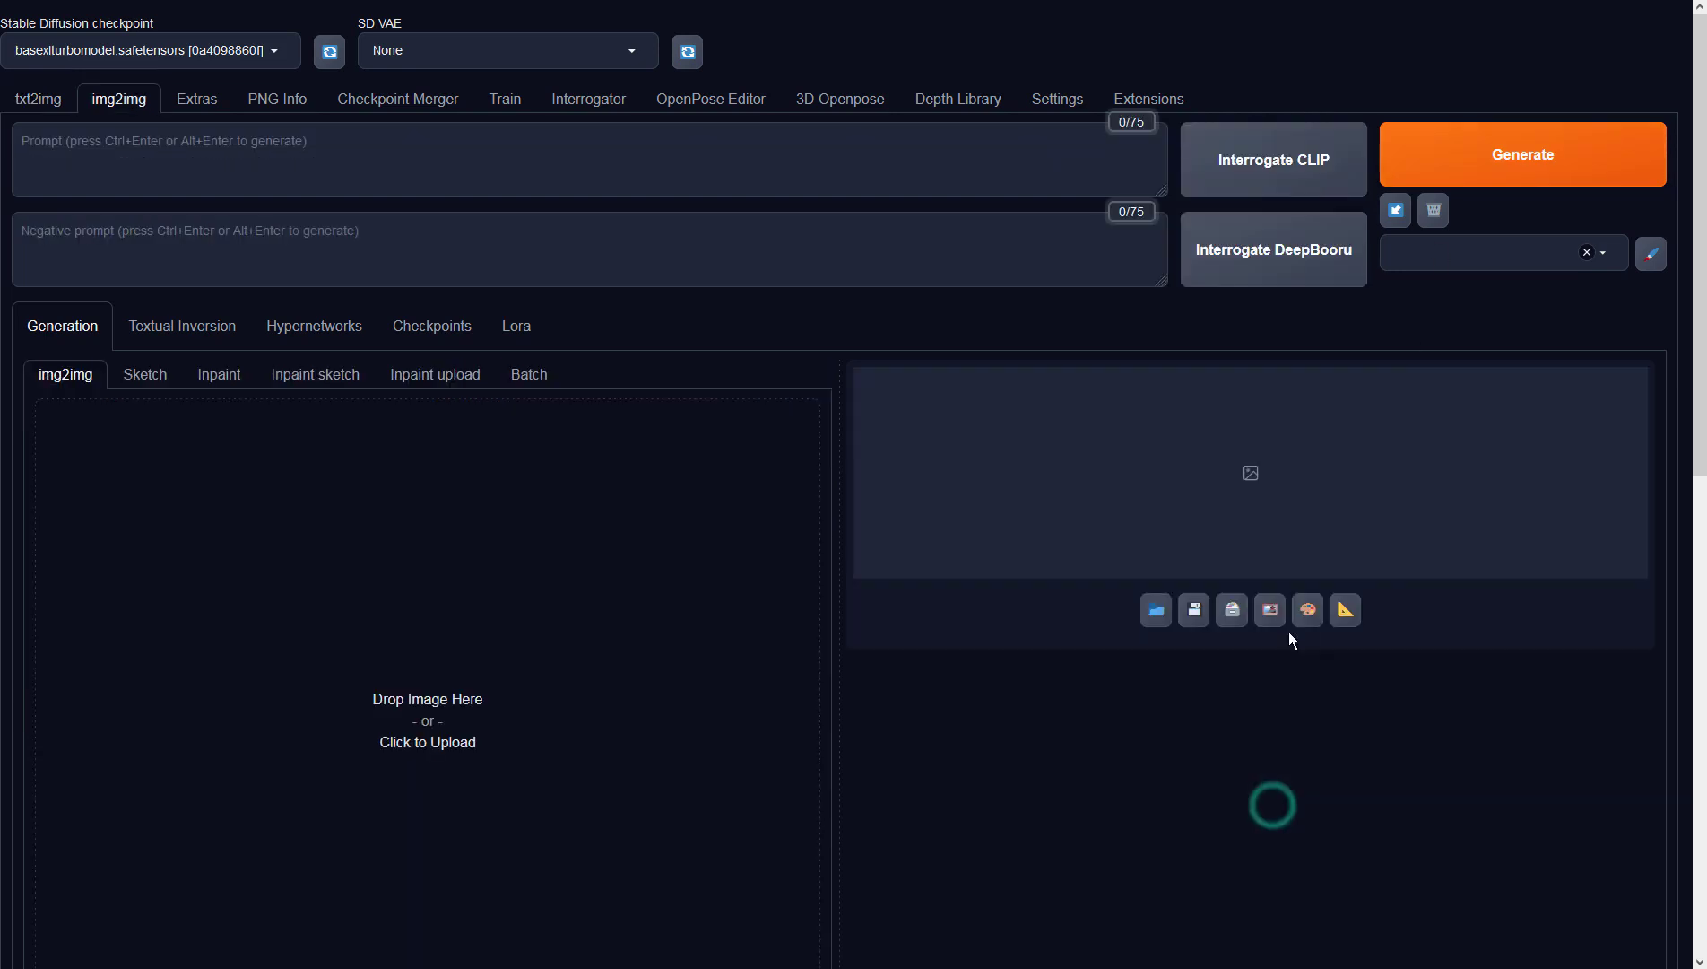
scroll(774, 573, down, 4)
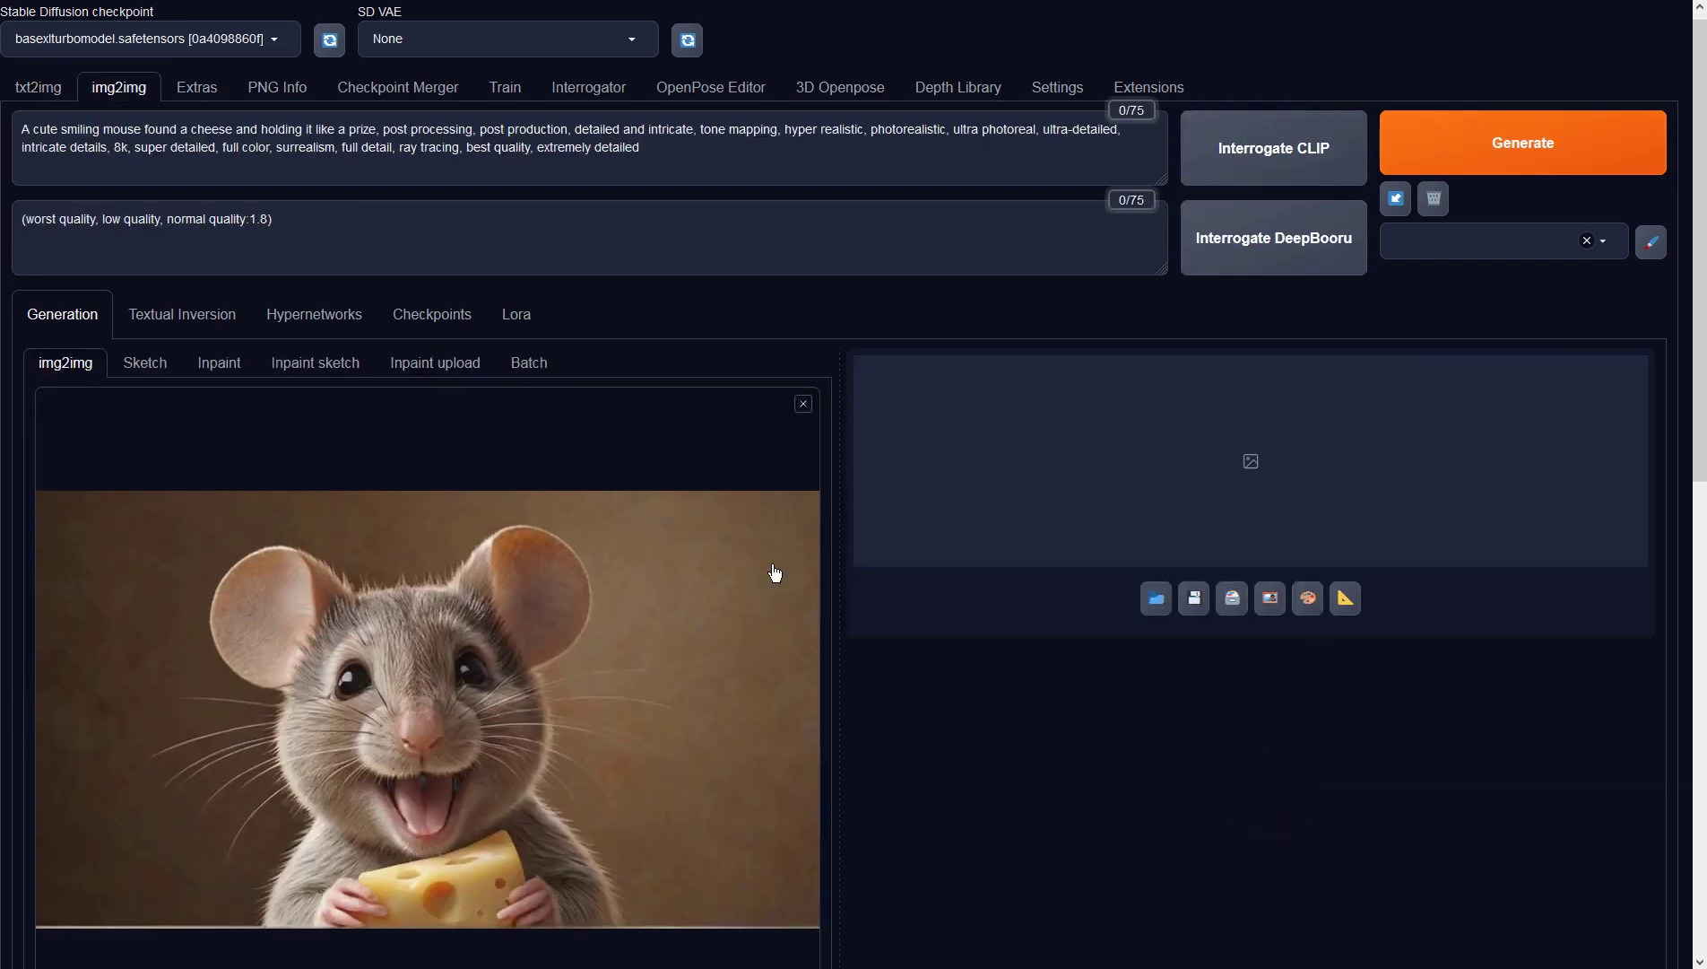
- View the generated txt2img mouse image at full size and send it to img2img again
scroll(771, 541, up, 5)
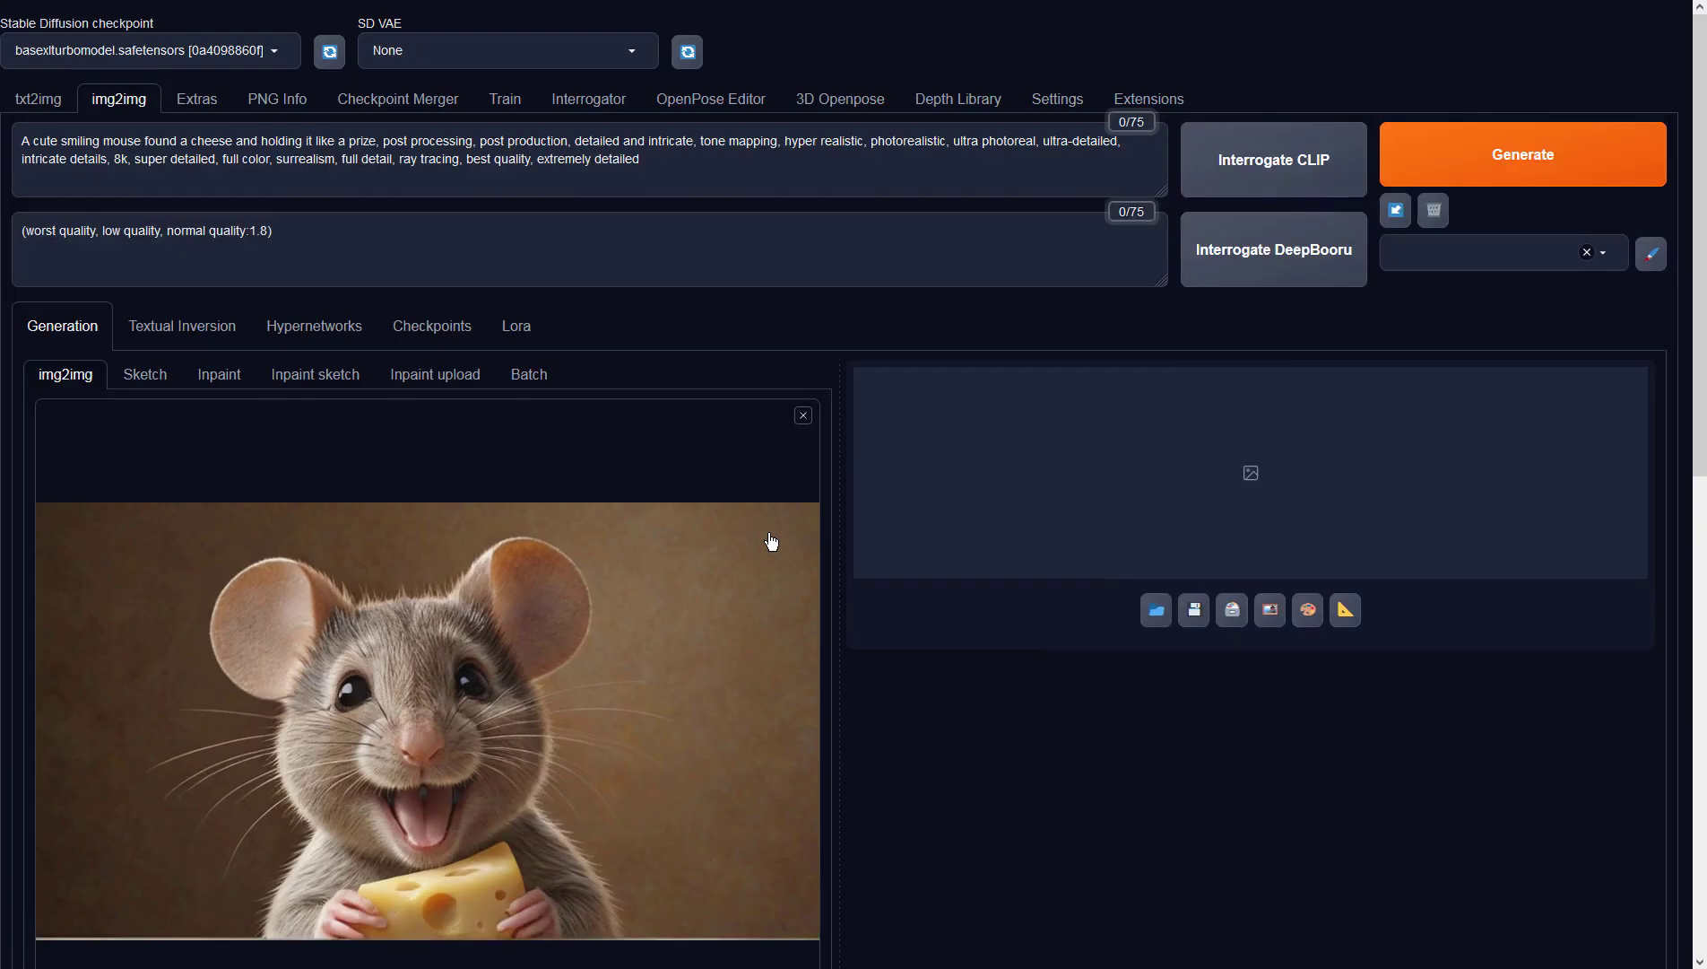
click(39, 98)
click(1266, 485)
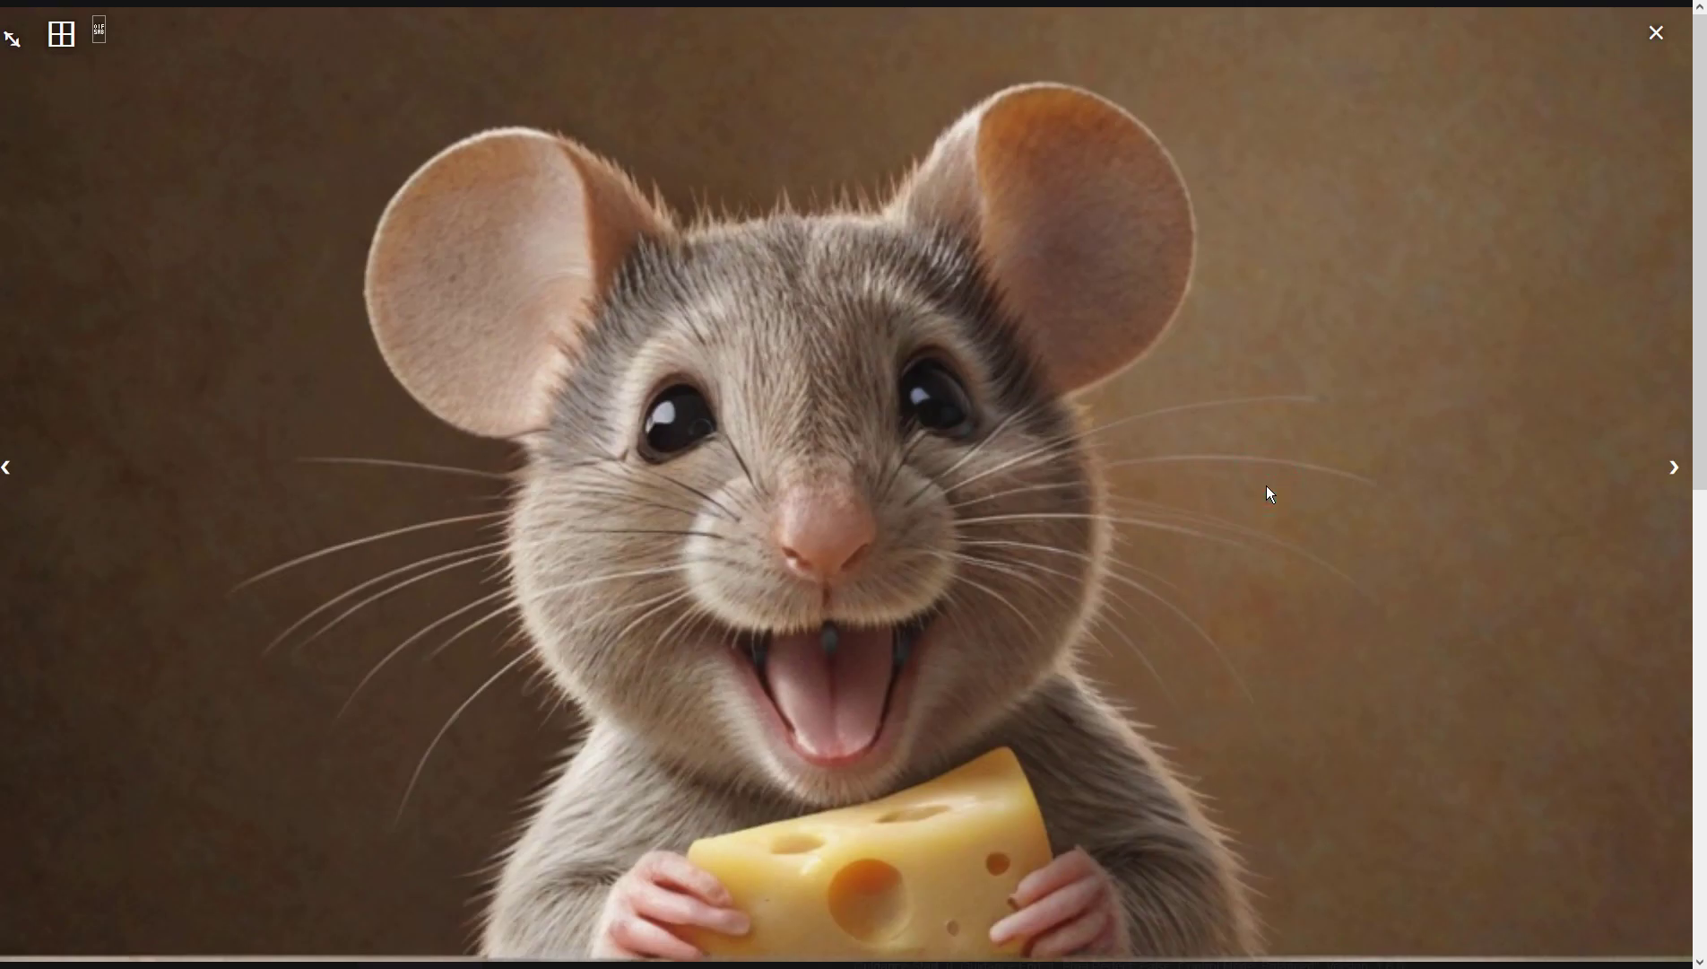
click(1266, 485)
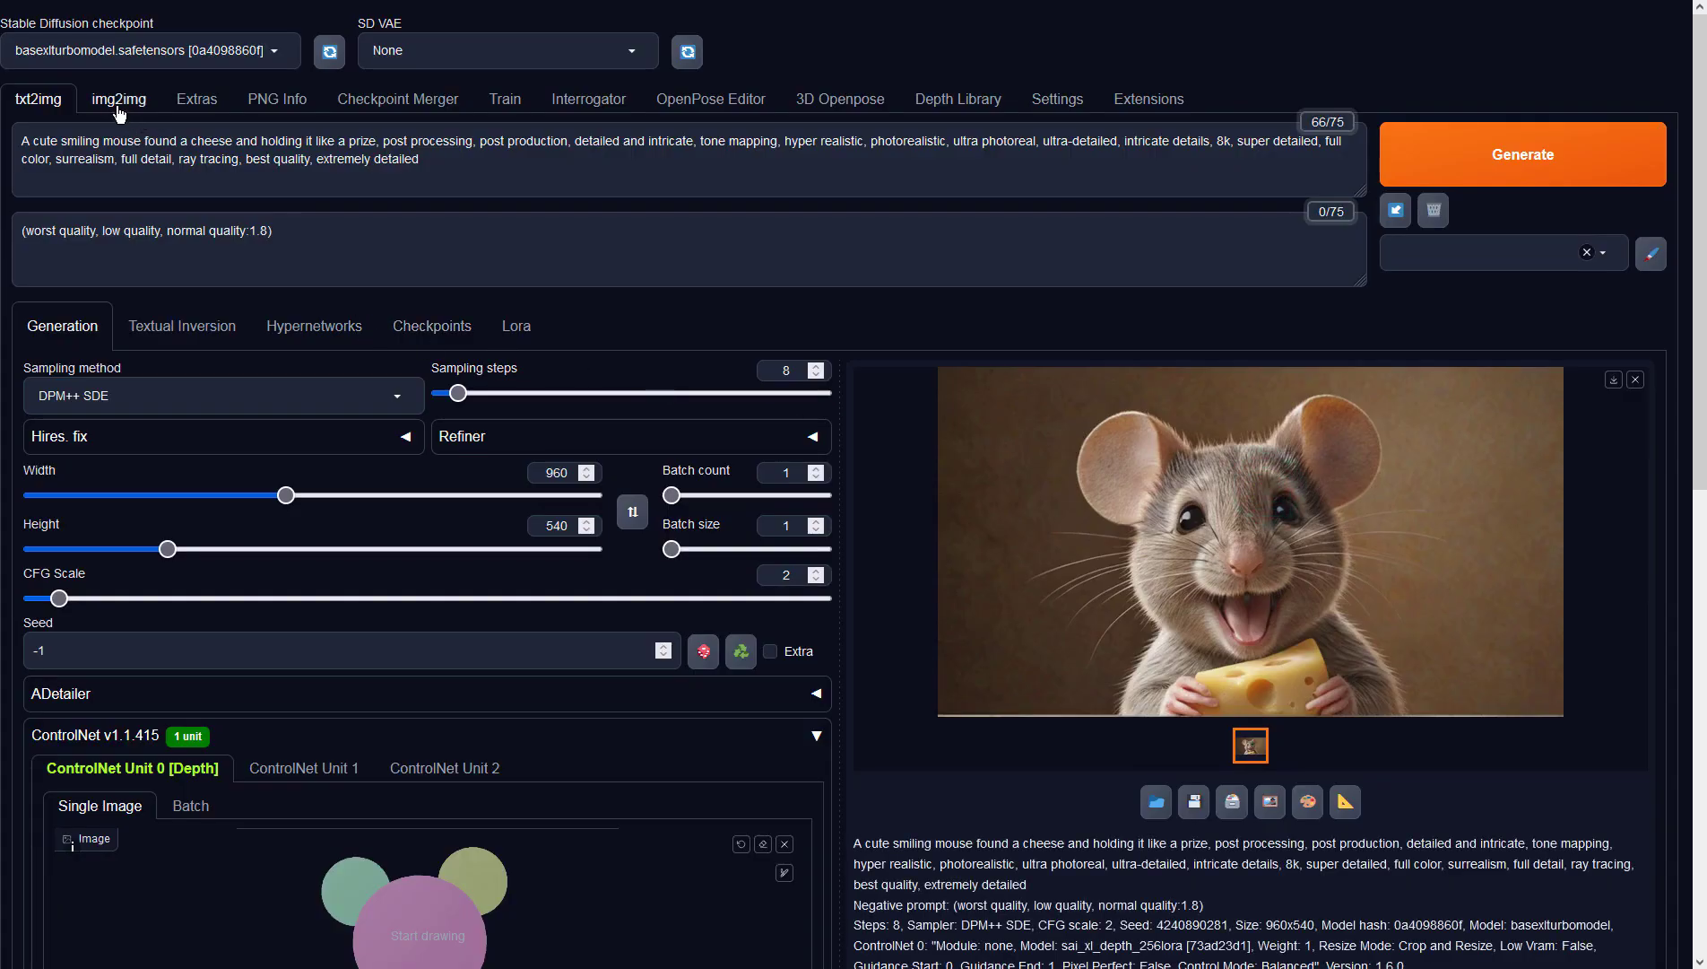
click(1271, 800)
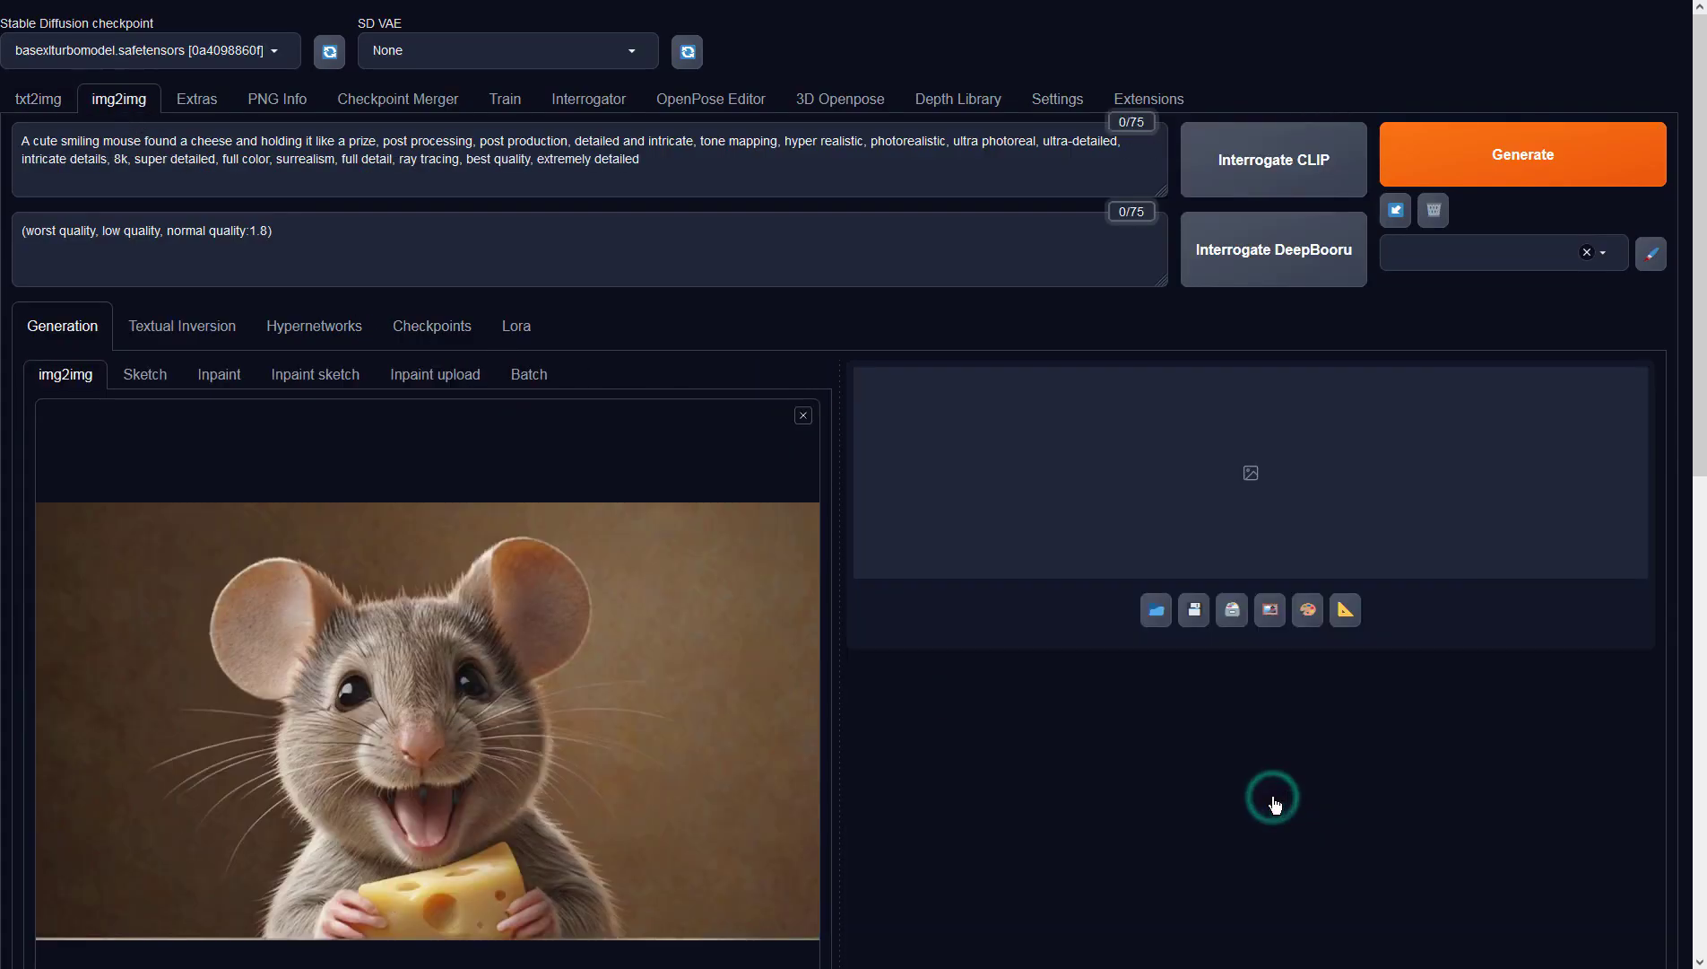
- Set the img2img sampling method to DPM++ SDE and the CFG scale to 2
scroll(697, 498, down, 8)
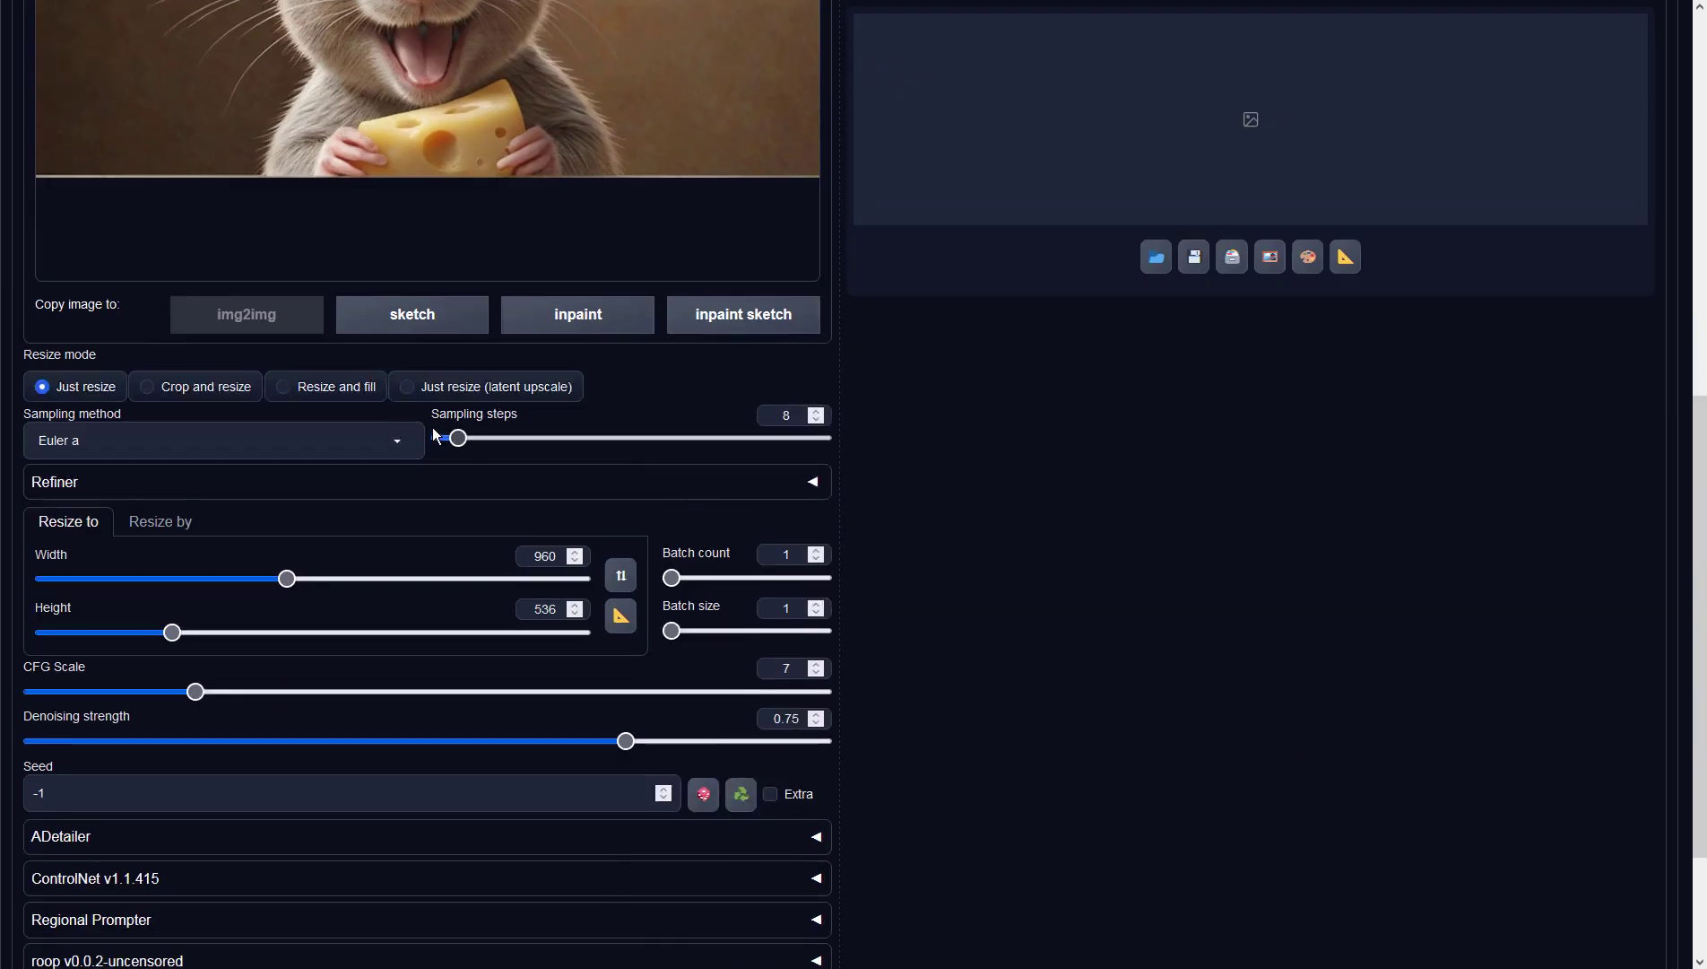
click(389, 438)
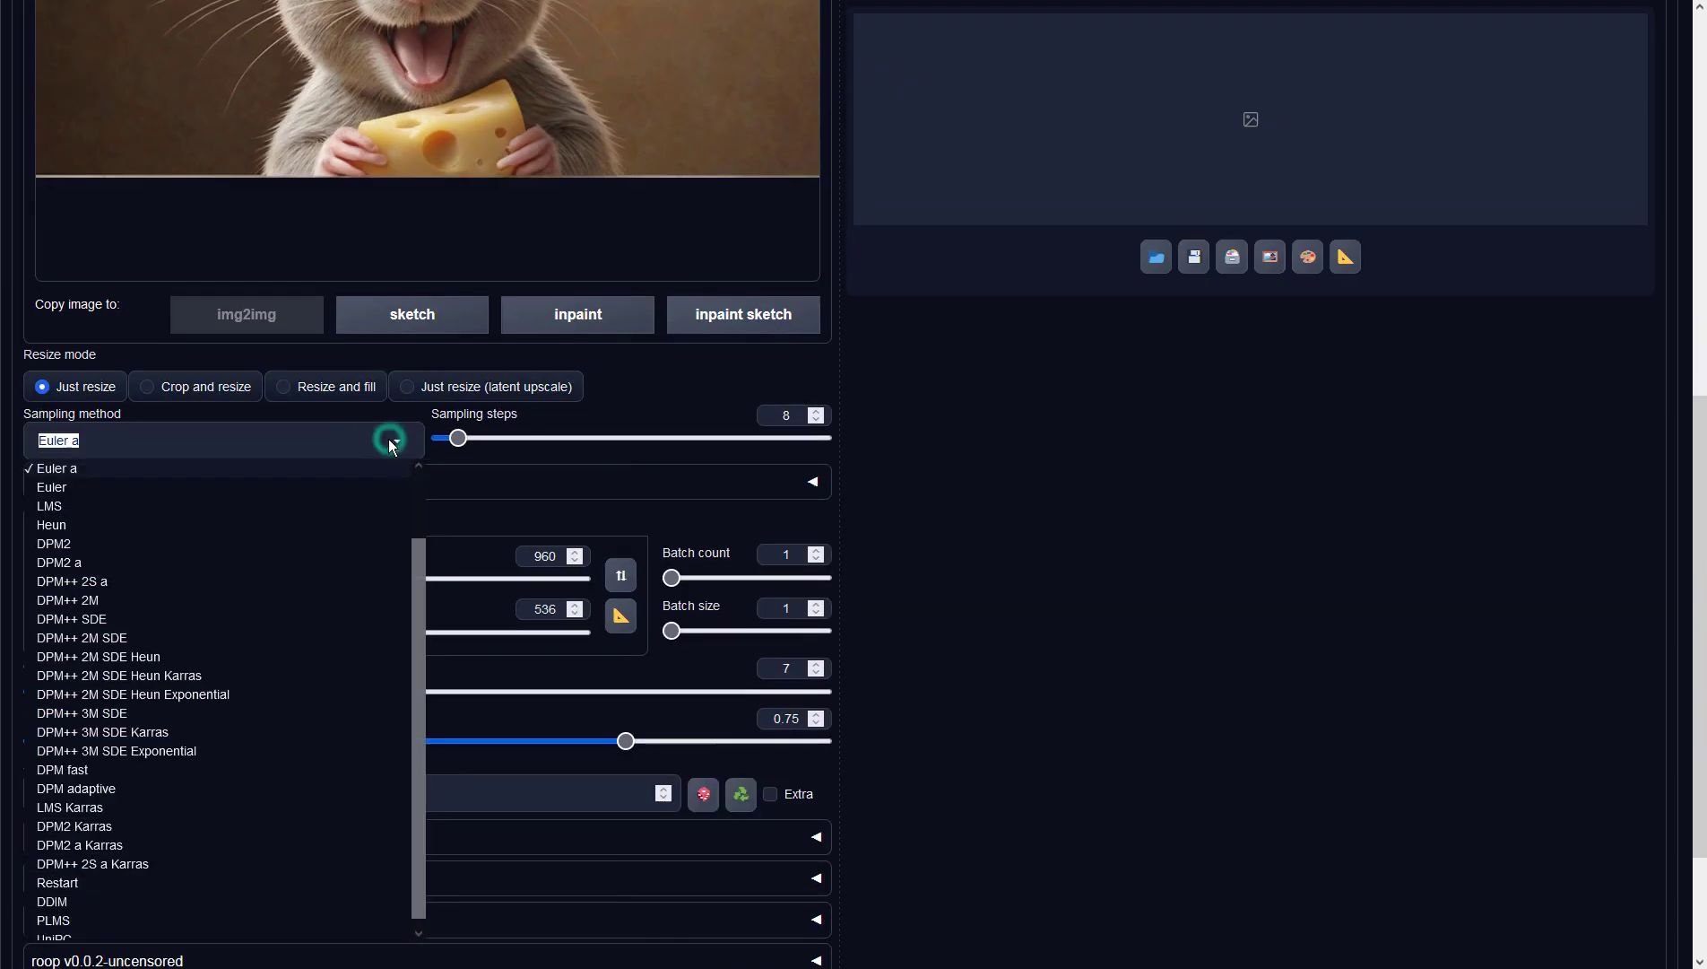
click(238, 618)
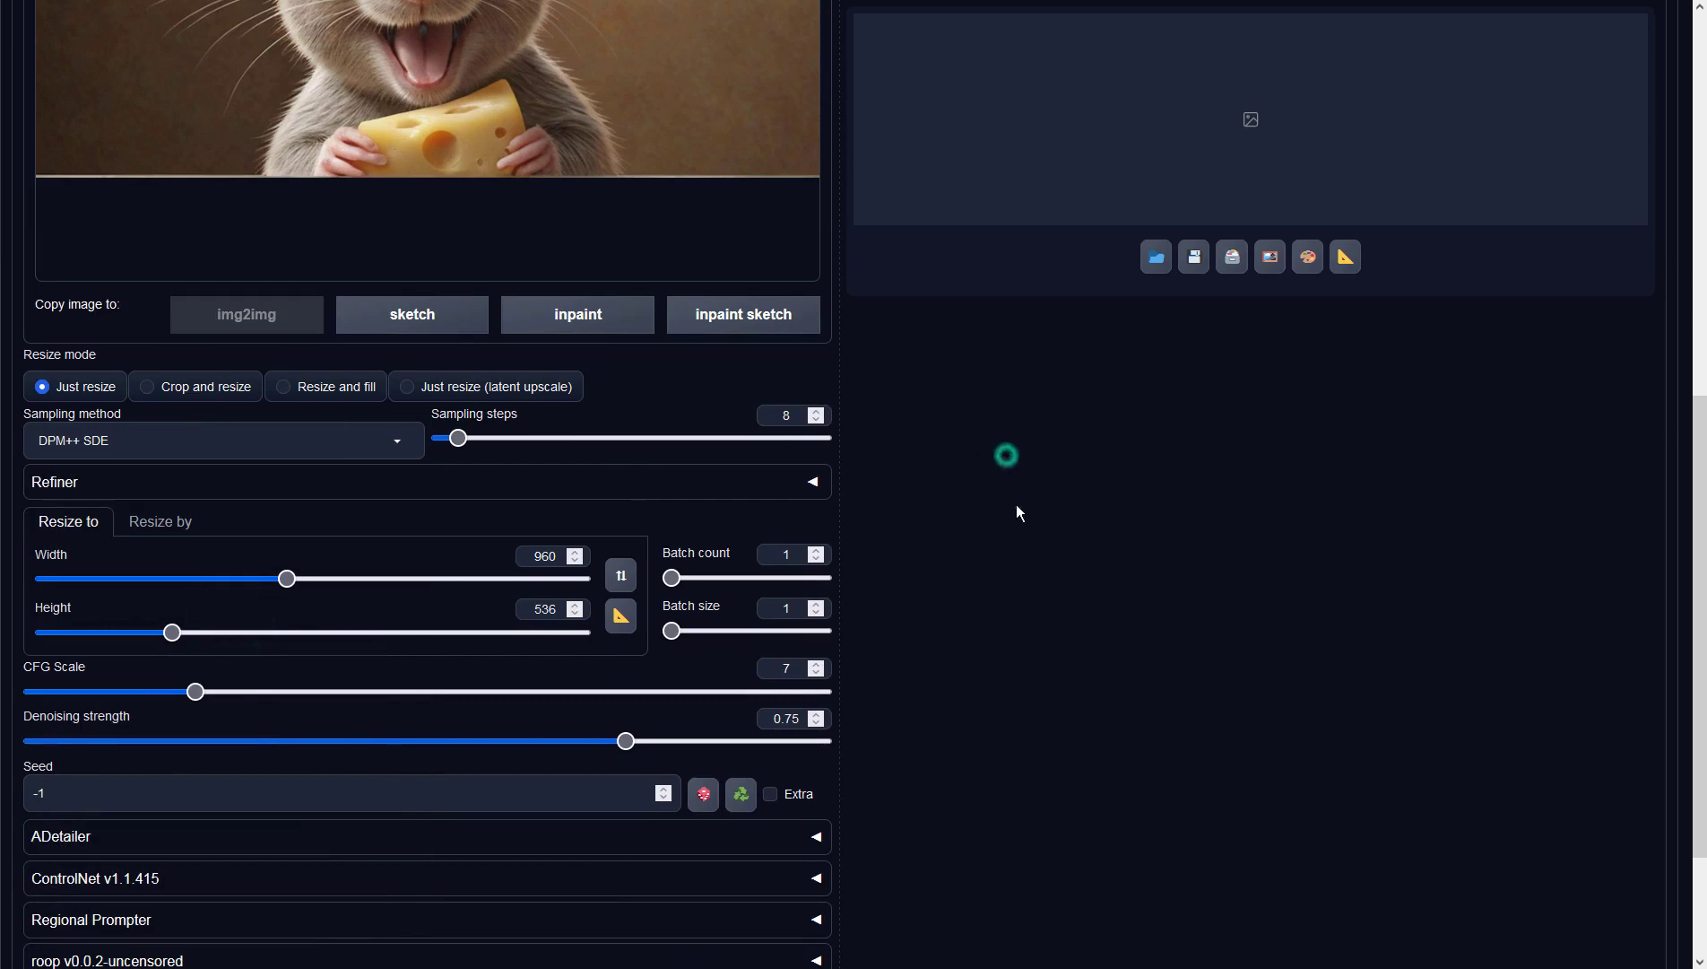
scroll(900, 587, down, 1)
double_click(783, 591)
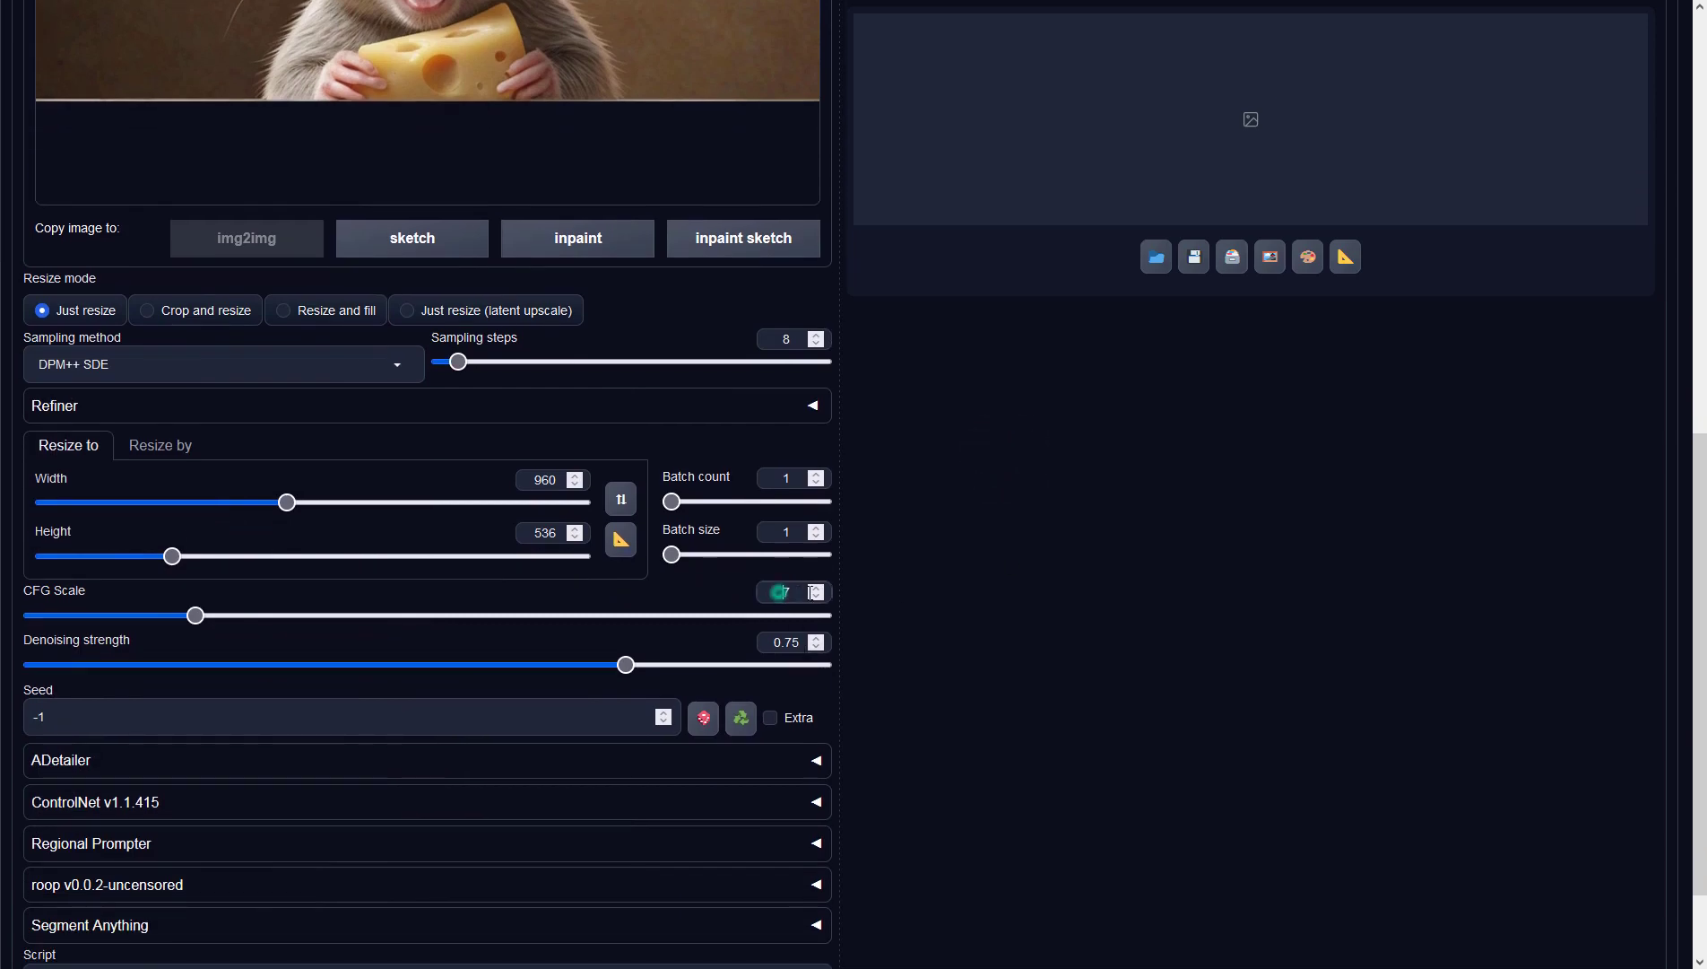
text(2)
click(964, 572)
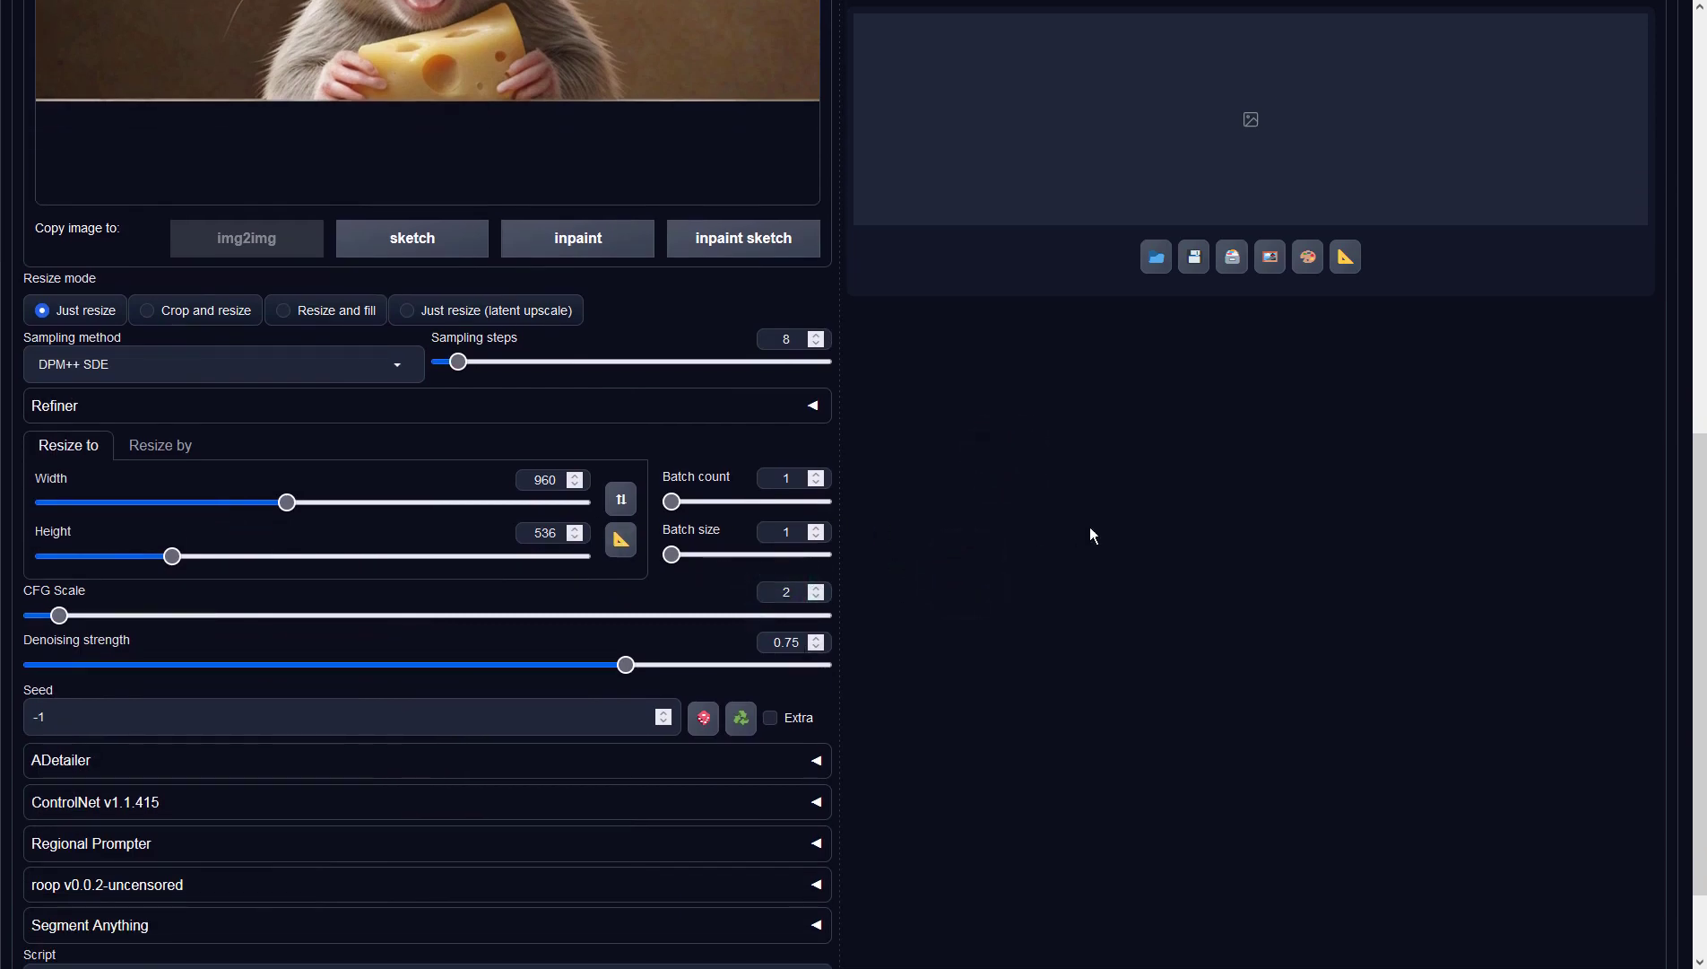
- Generate an img2img variation of the mouse, check it at full size and send it back as the img2img input
scroll(1093, 528, up, 10)
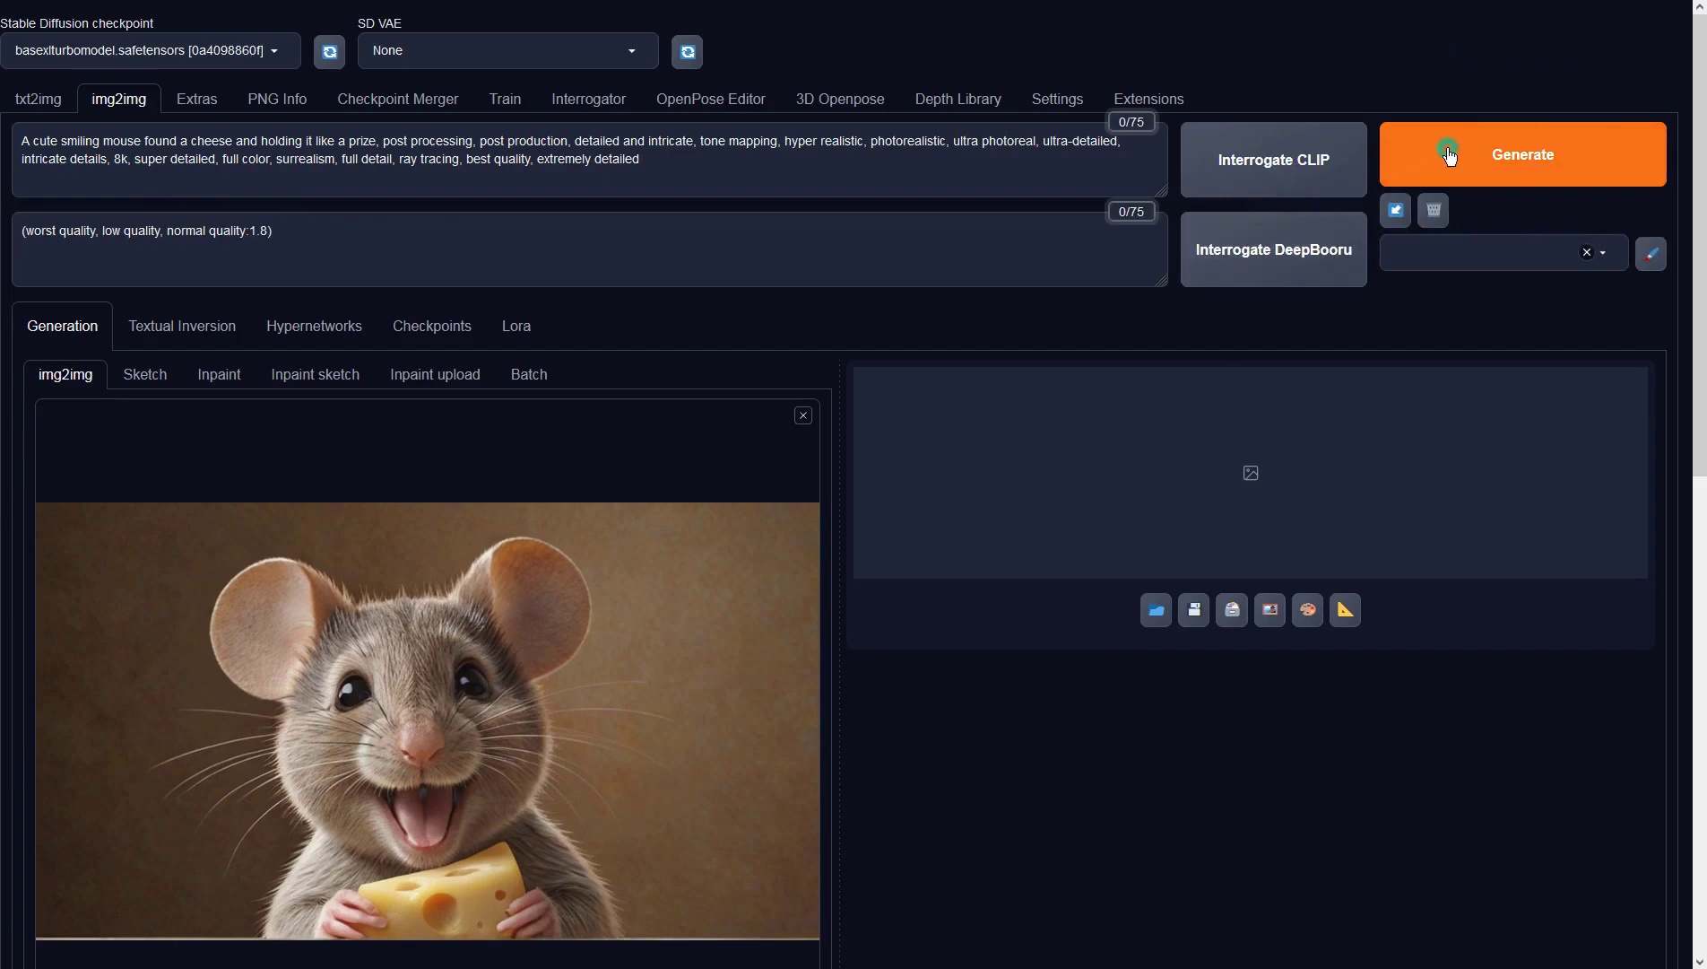
click(1450, 155)
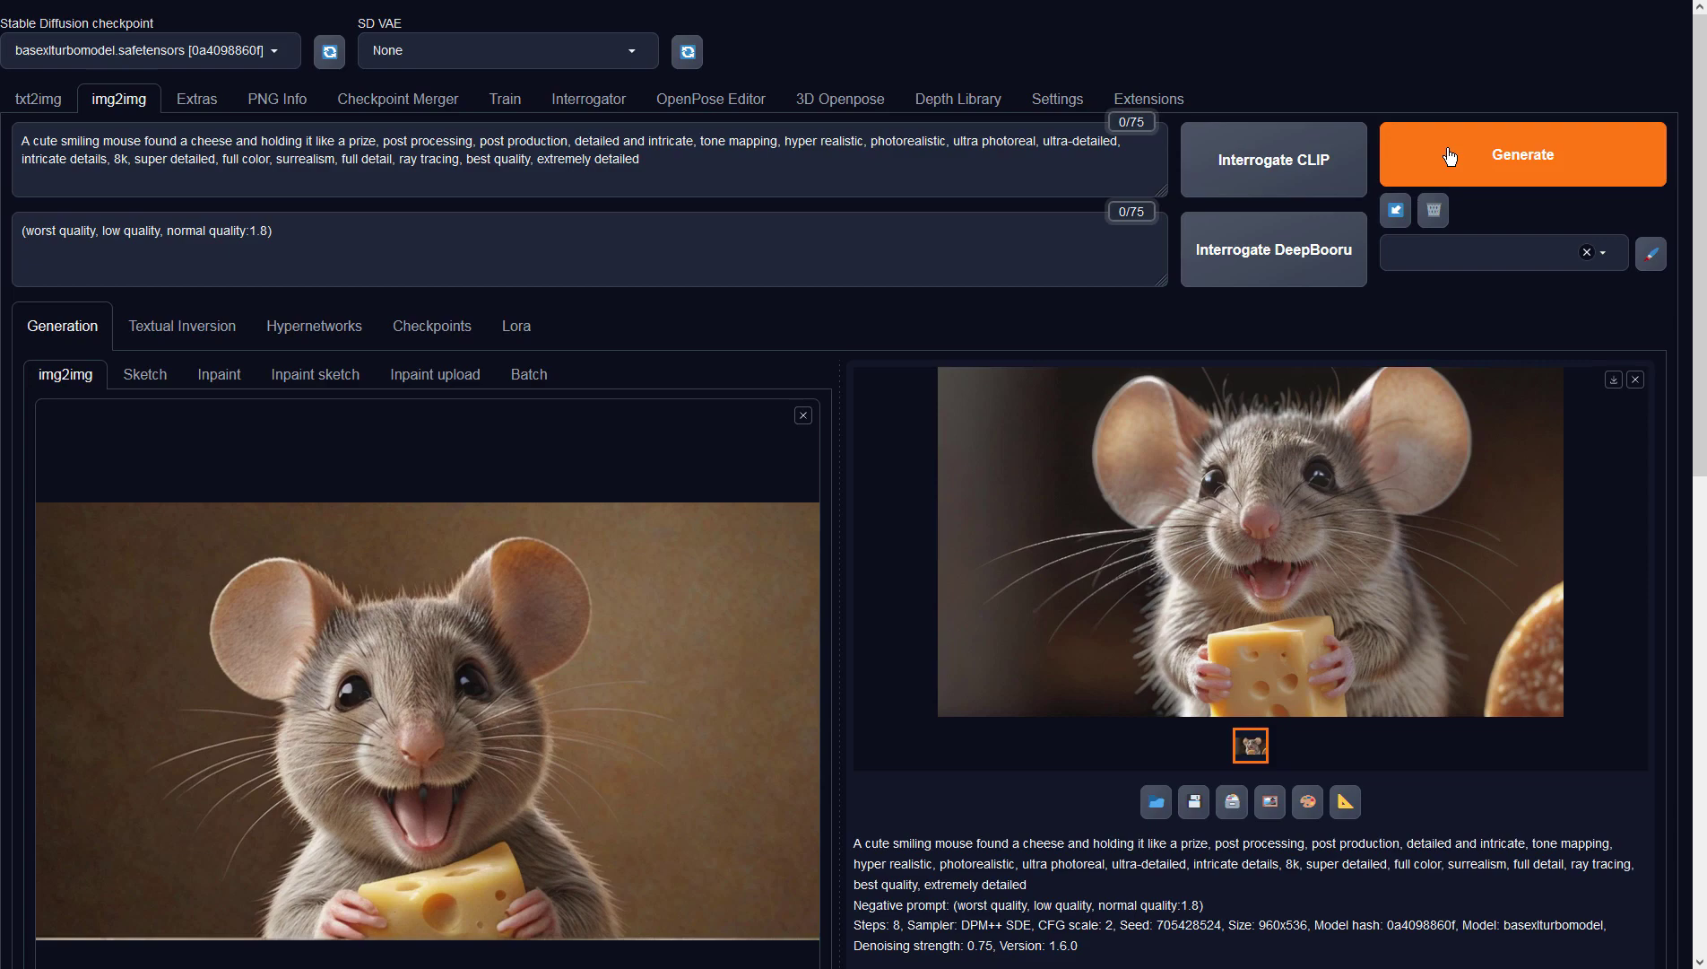
click(1432, 470)
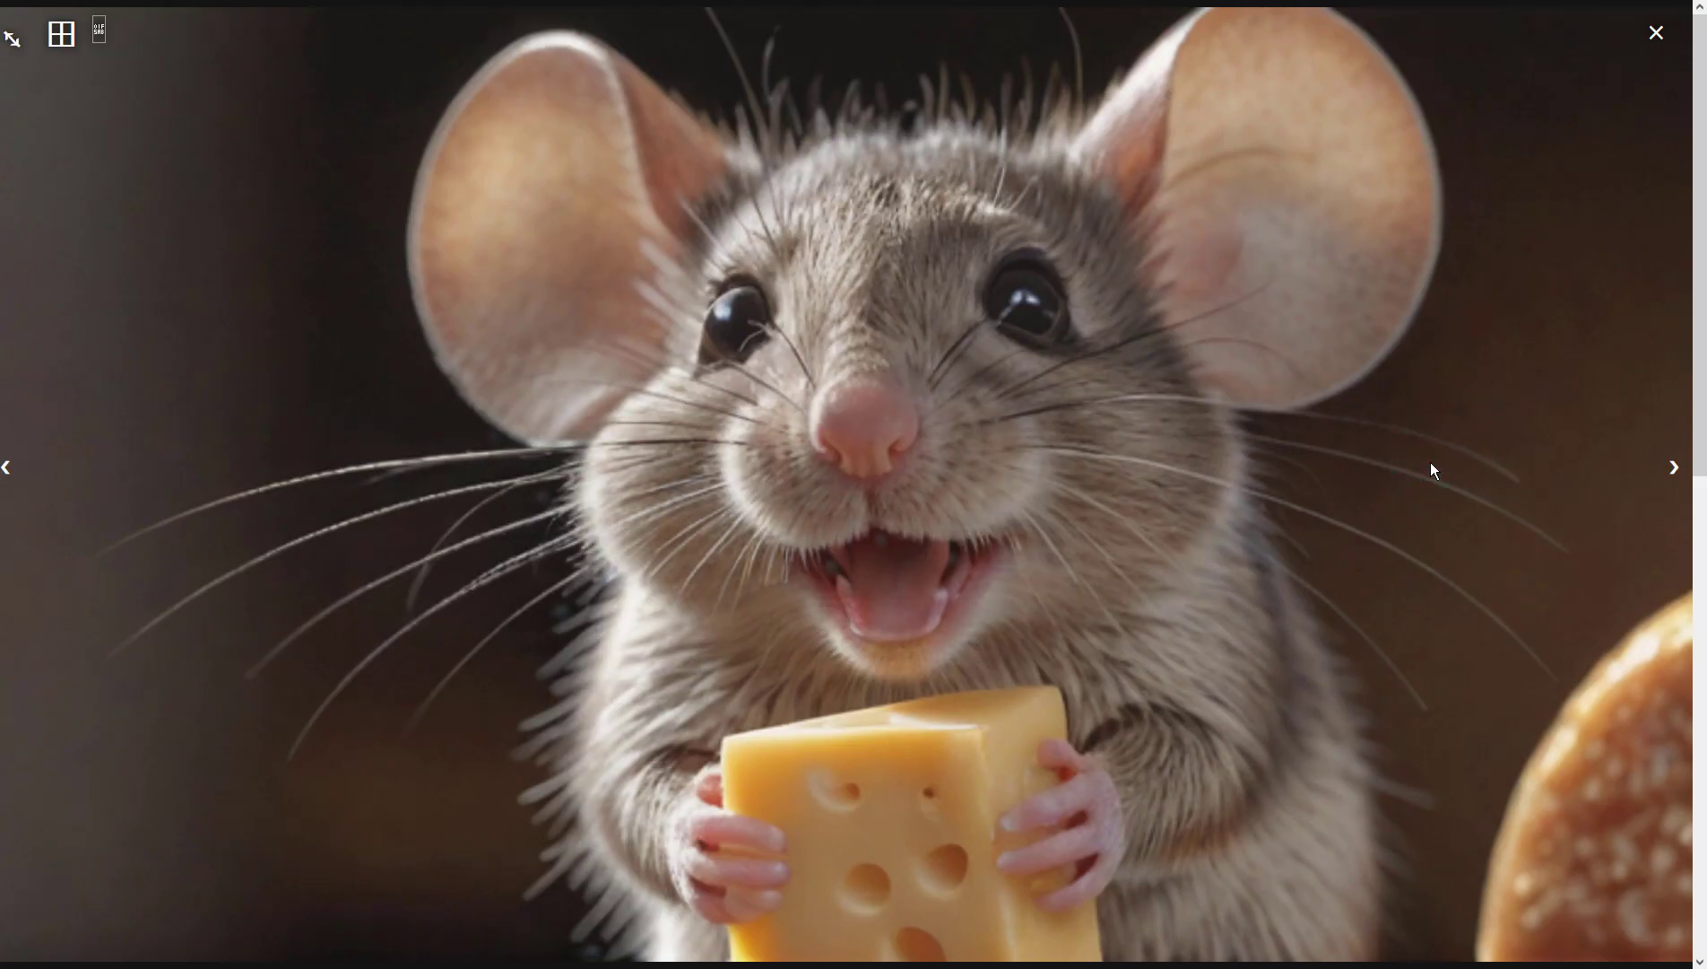
click(1431, 462)
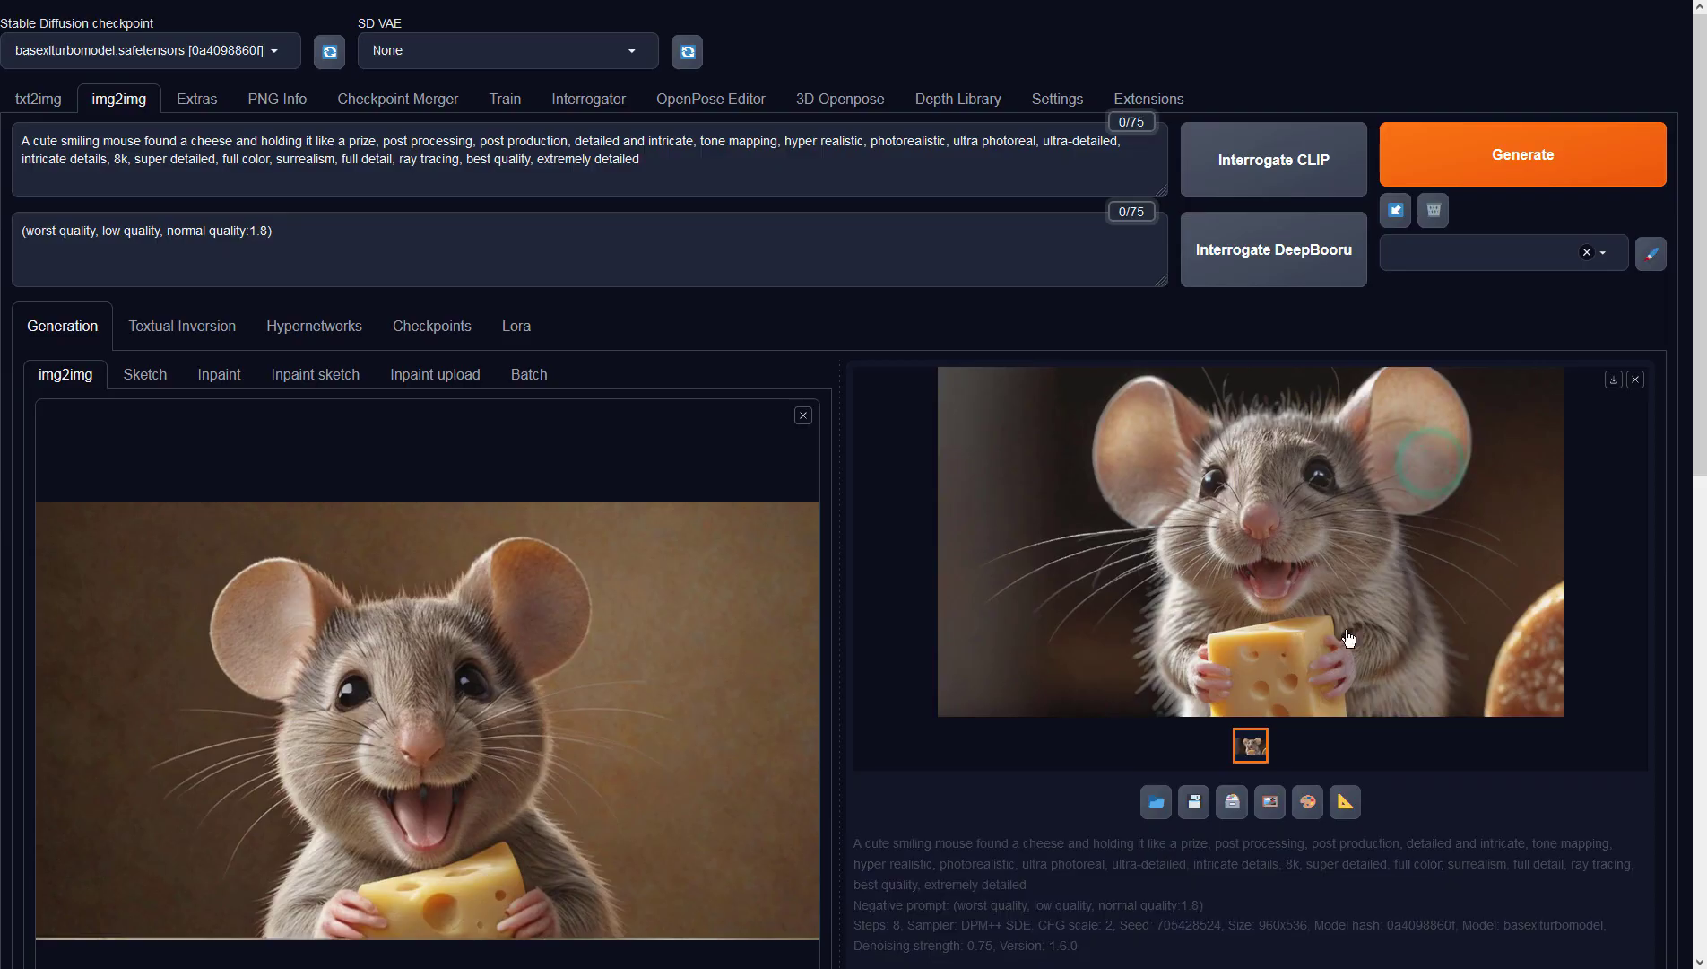
click(1274, 803)
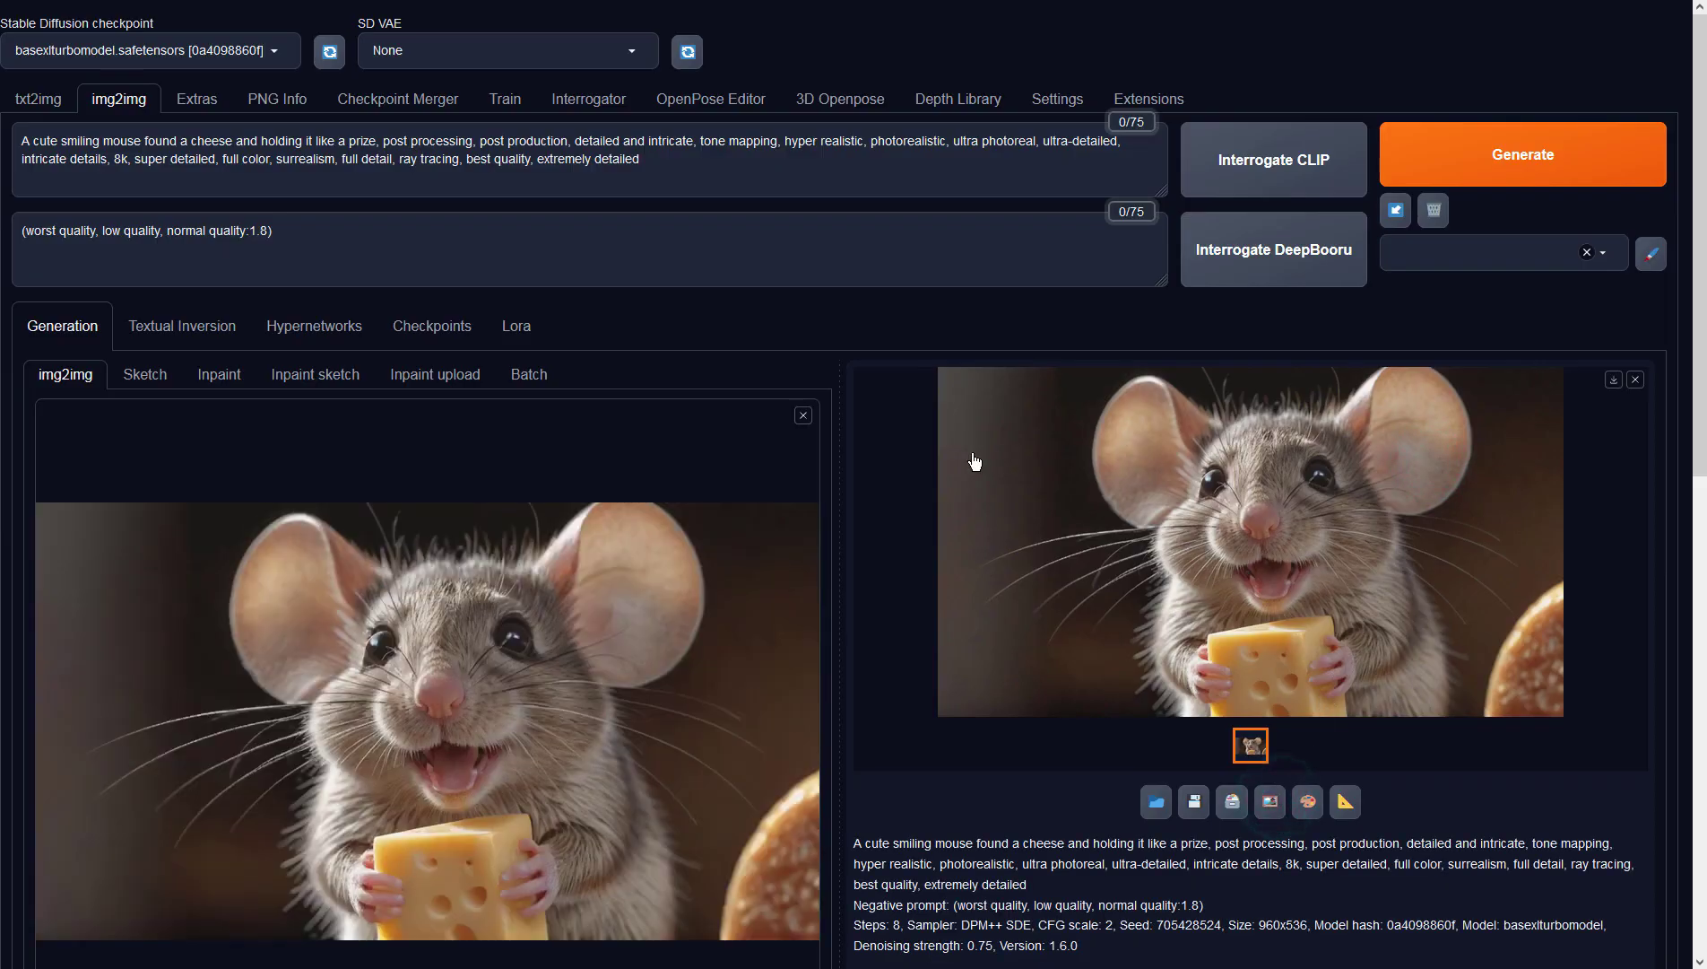
- Generate another variation from the new input image and inspect it at full size
click(1431, 153)
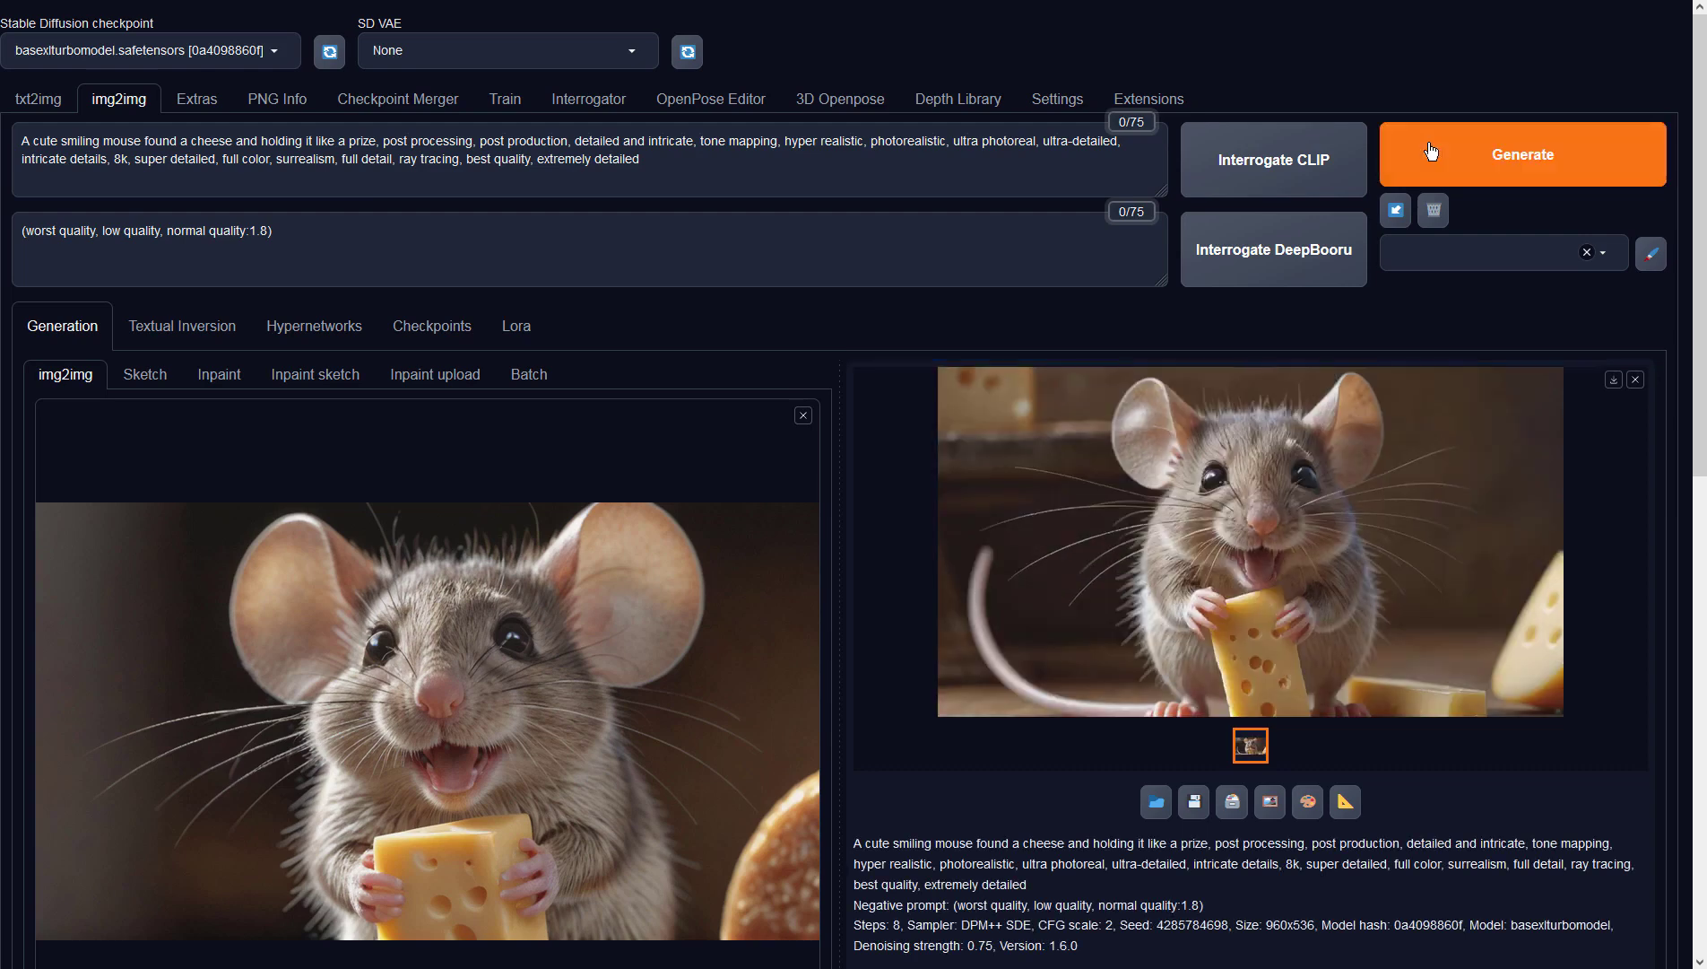
click(1381, 458)
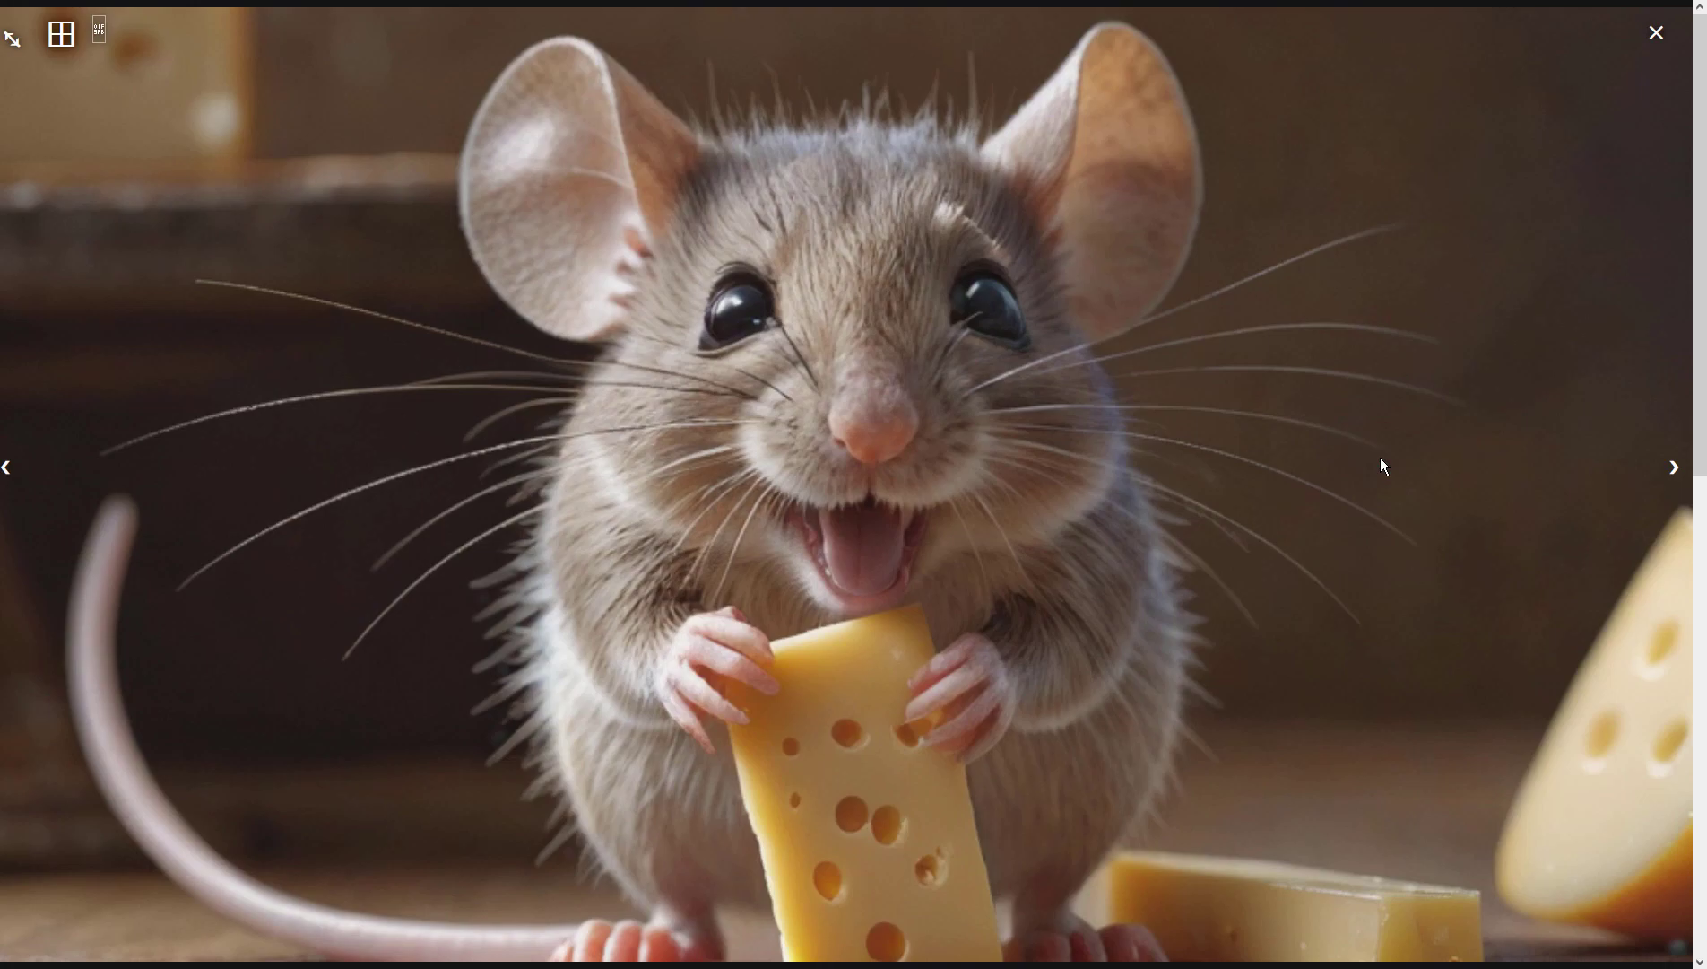
click(1381, 457)
- Regenerate the mouse from the same input, inspect the result at full size and send it to img2img
click(1468, 175)
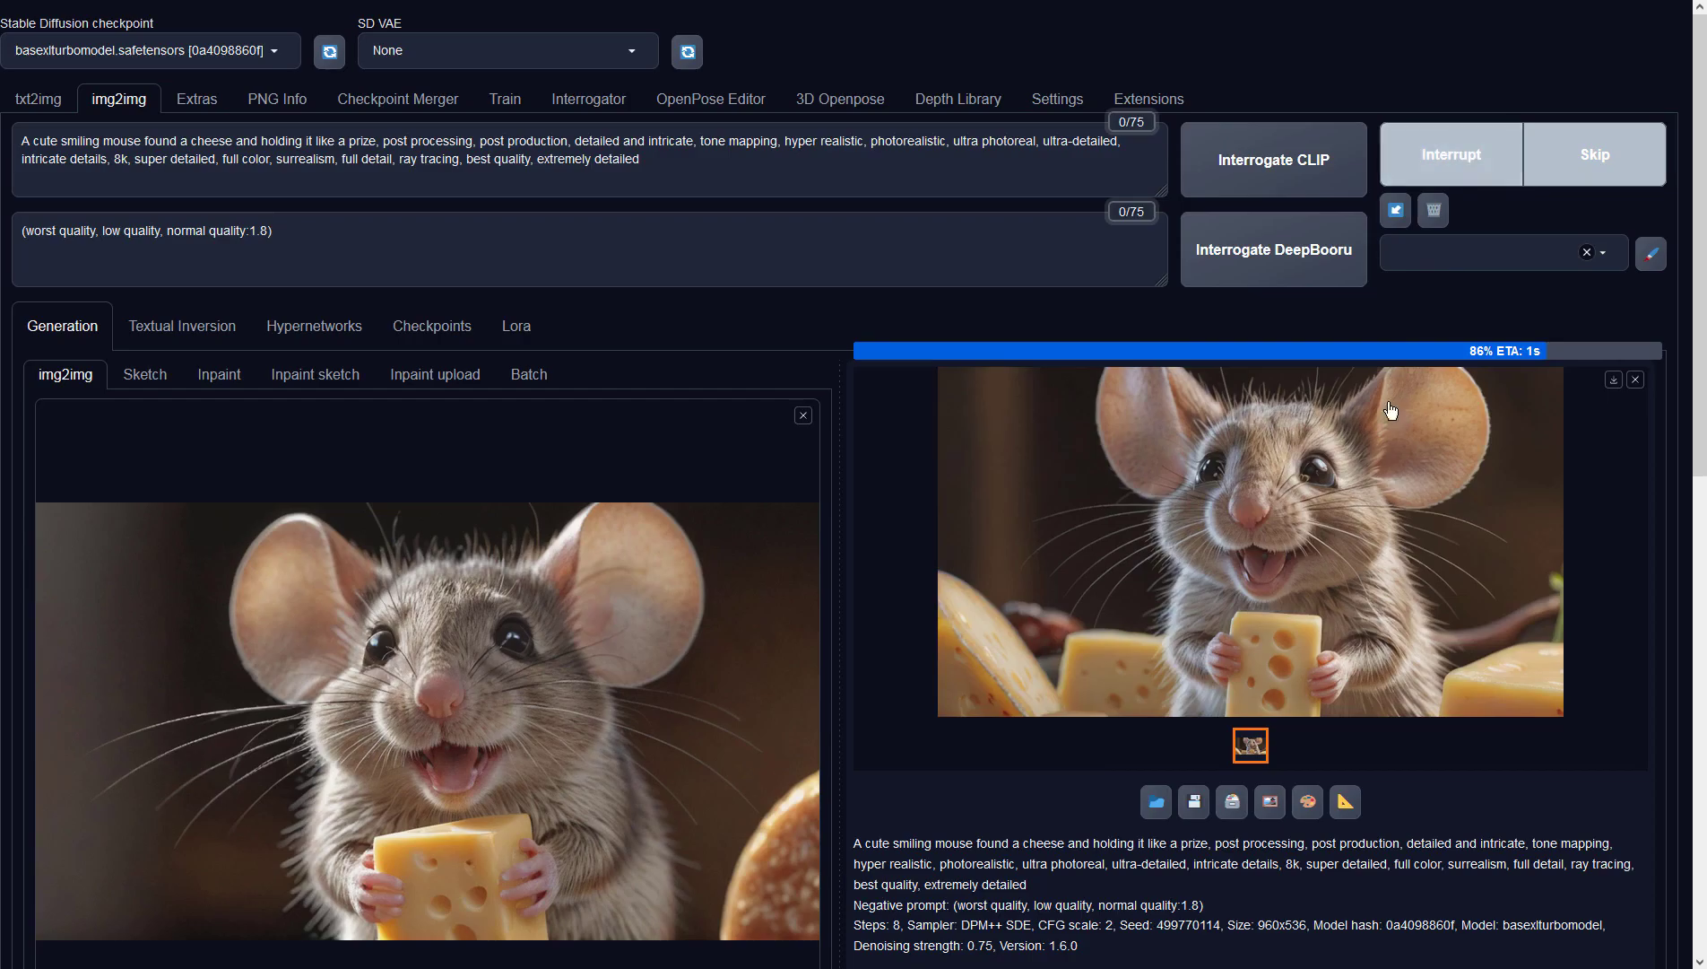
click(1365, 481)
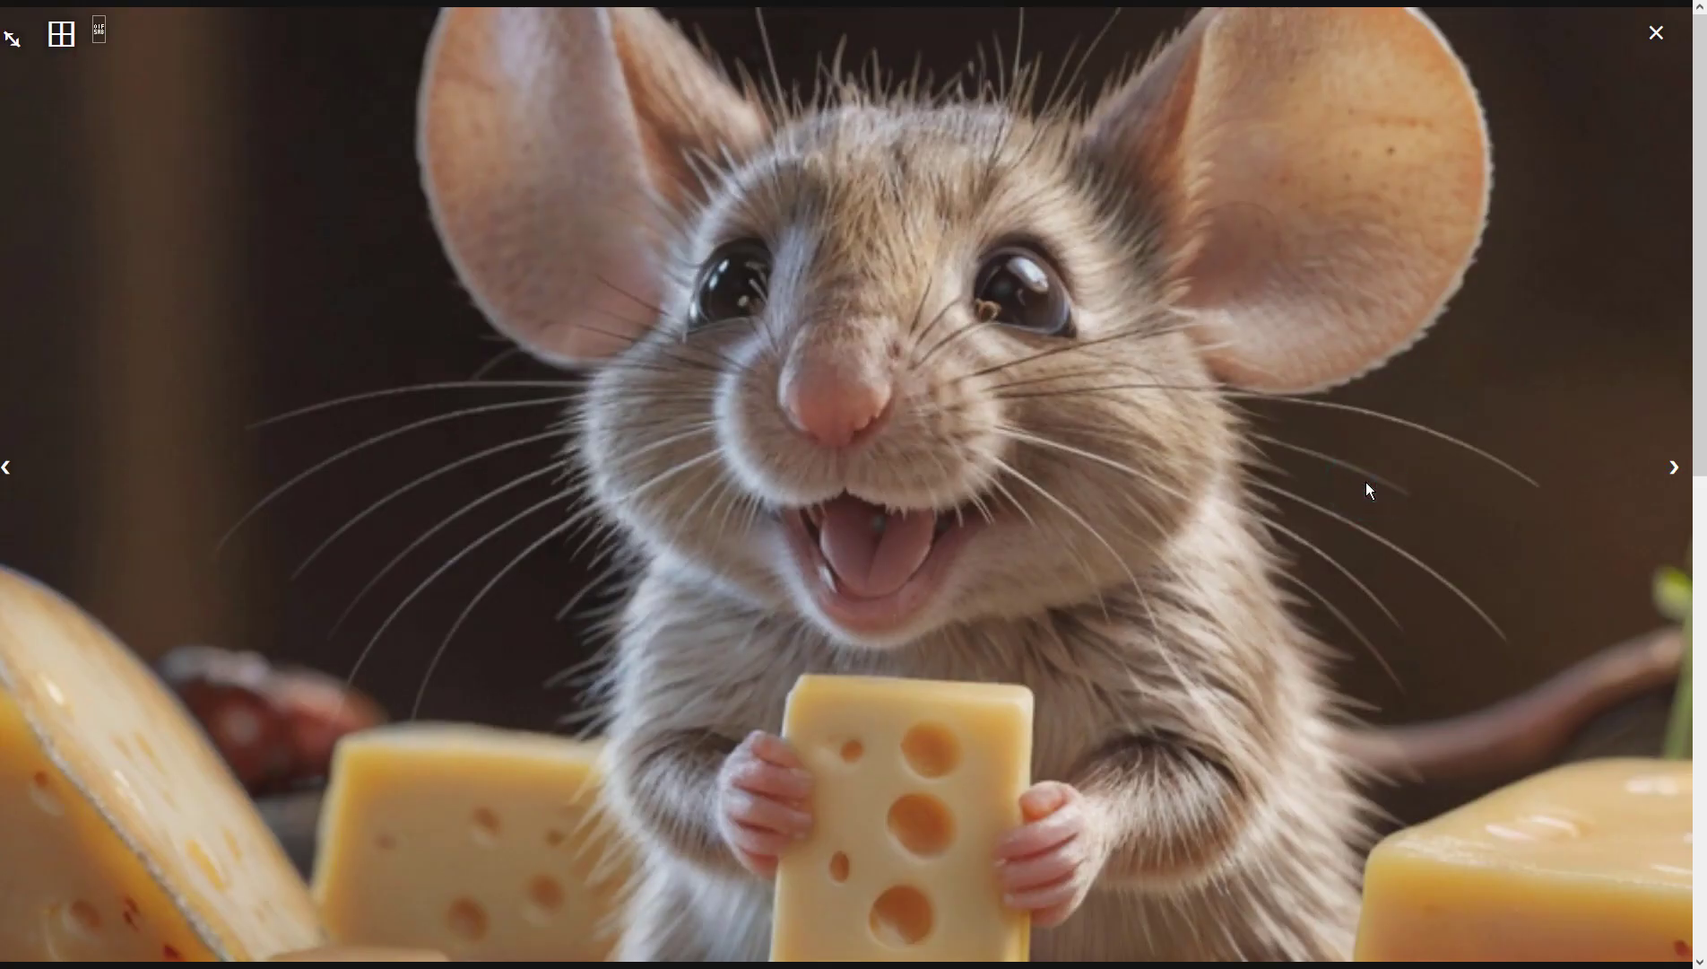
click(1366, 482)
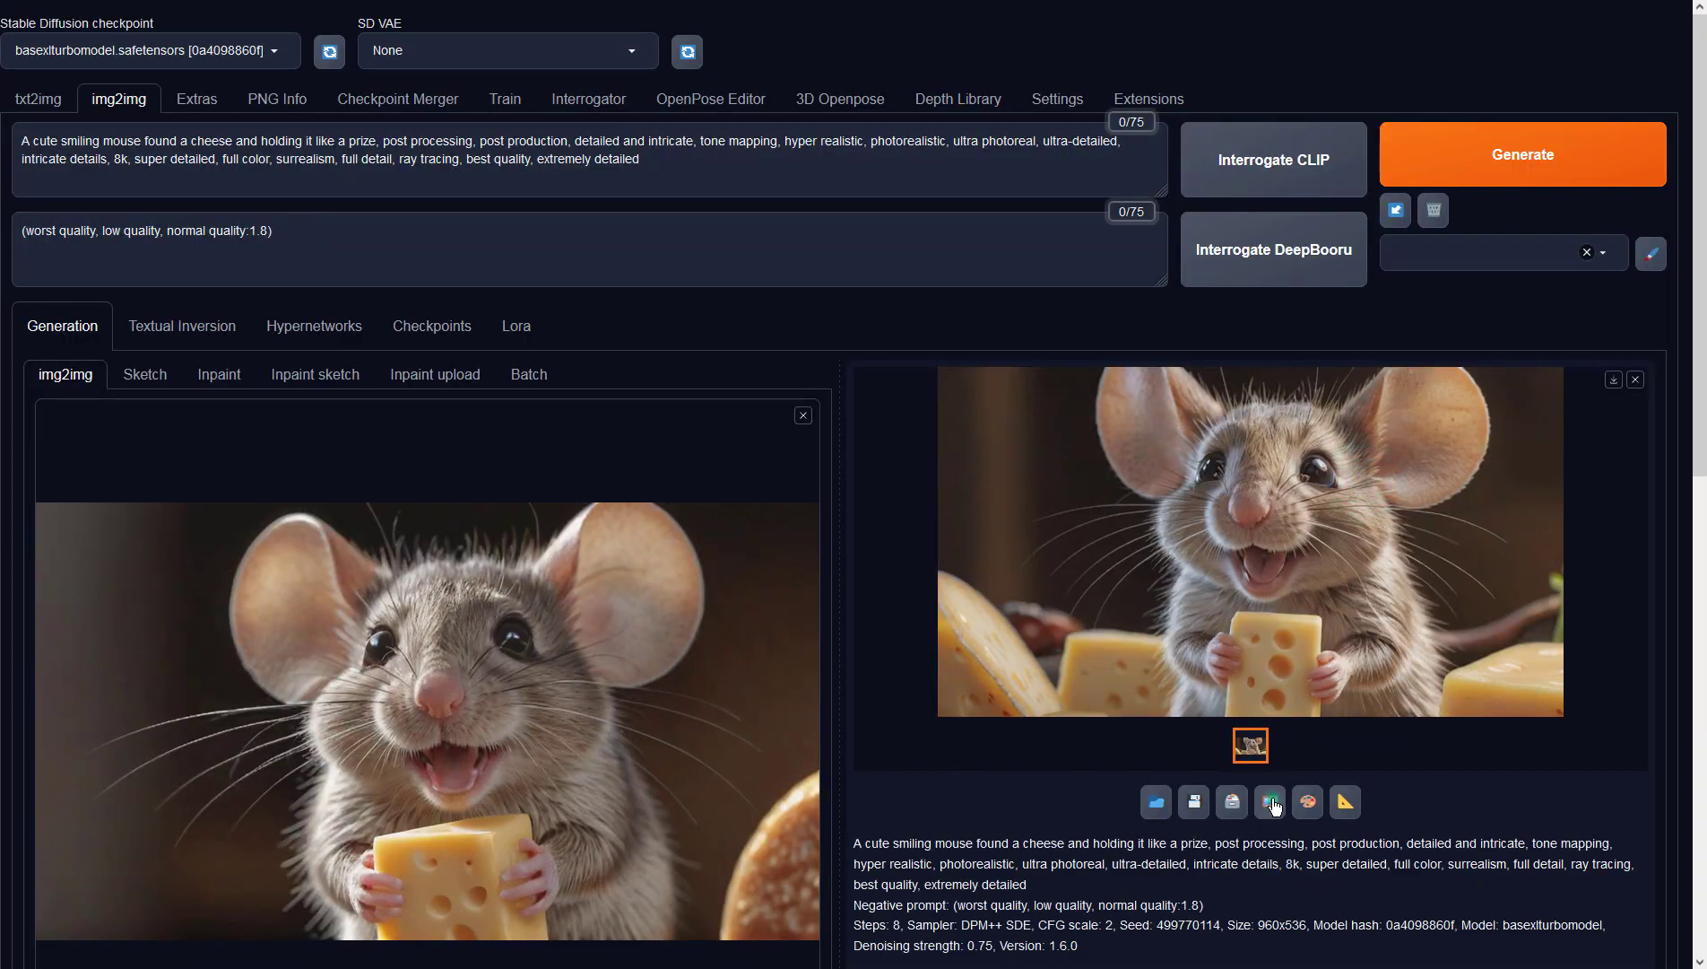
- Set the img2img denoising strength to 0.9
scroll(718, 485, down, 10)
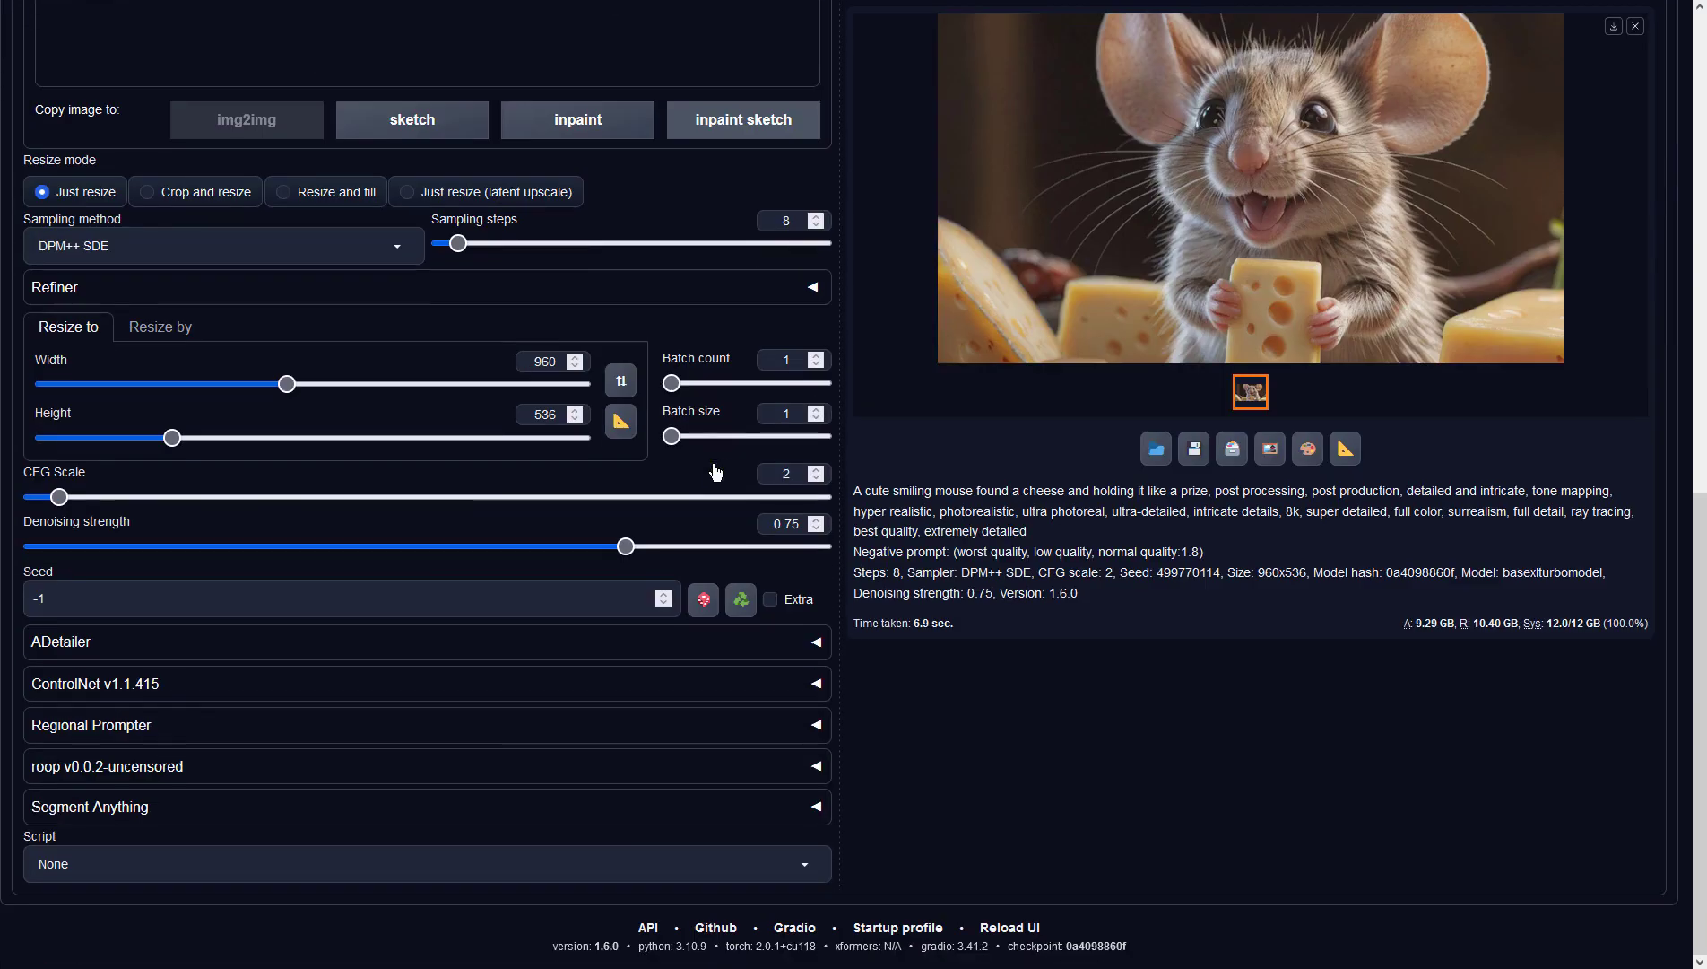
drag(626, 545, 744, 549)
scroll(1076, 560, up, 10)
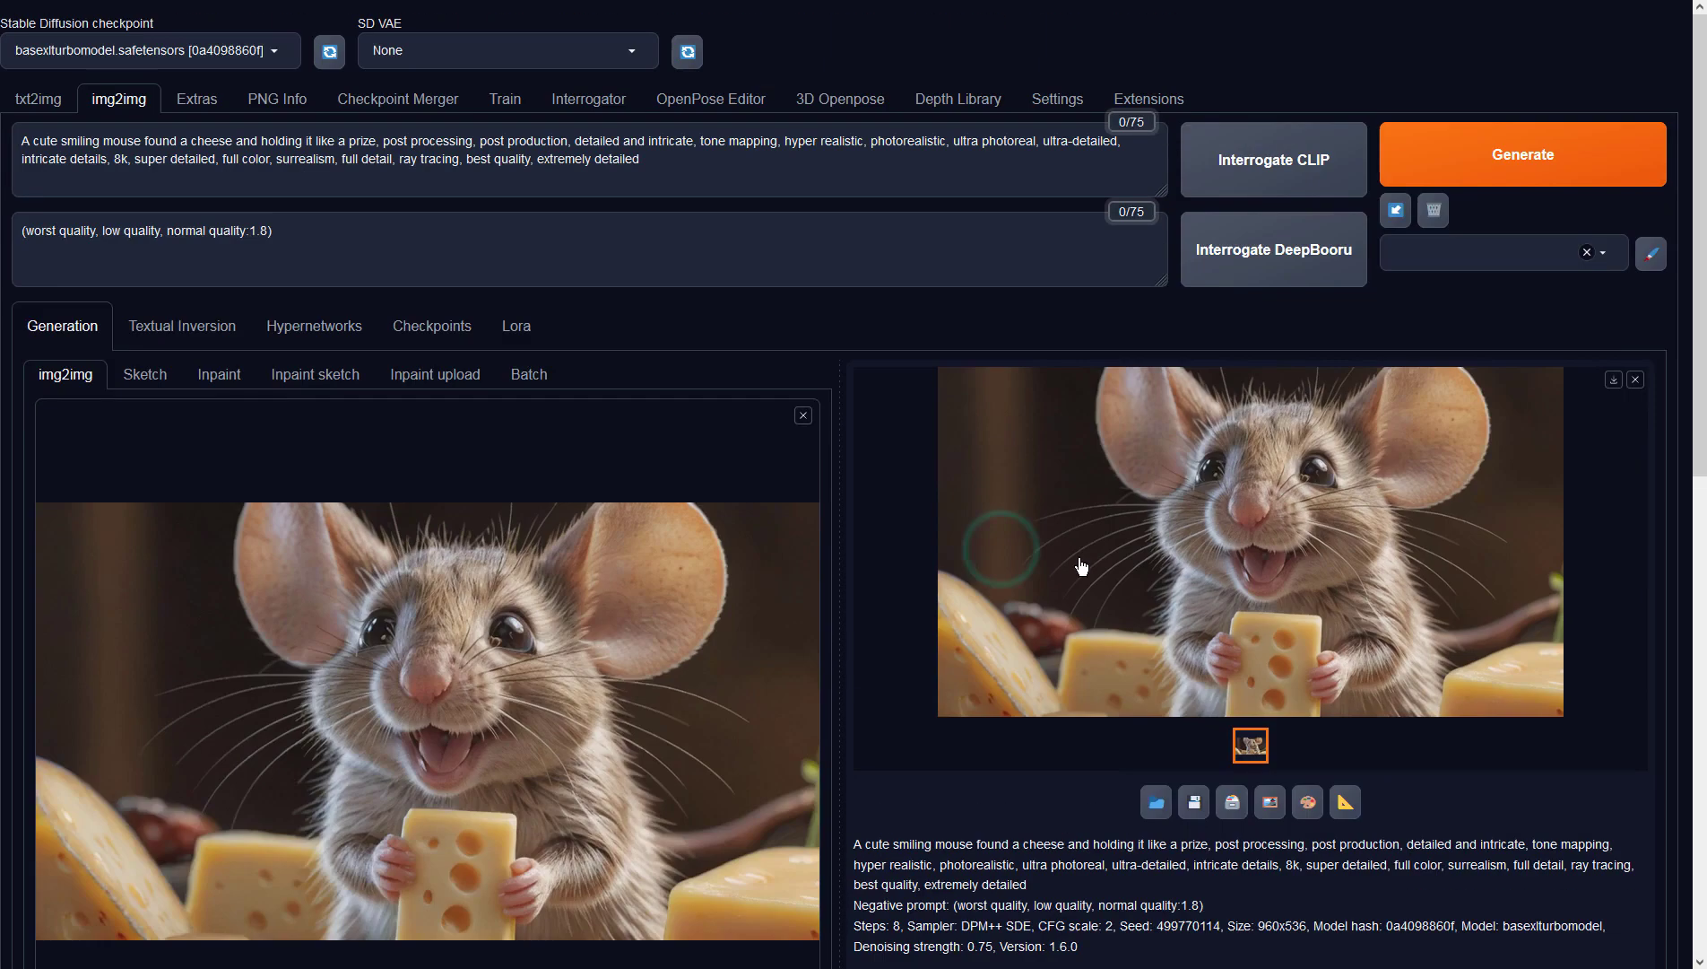
- Generate the mouse image with the higher denoising strength, view it at full size and use it as the new img2img input
click(1454, 172)
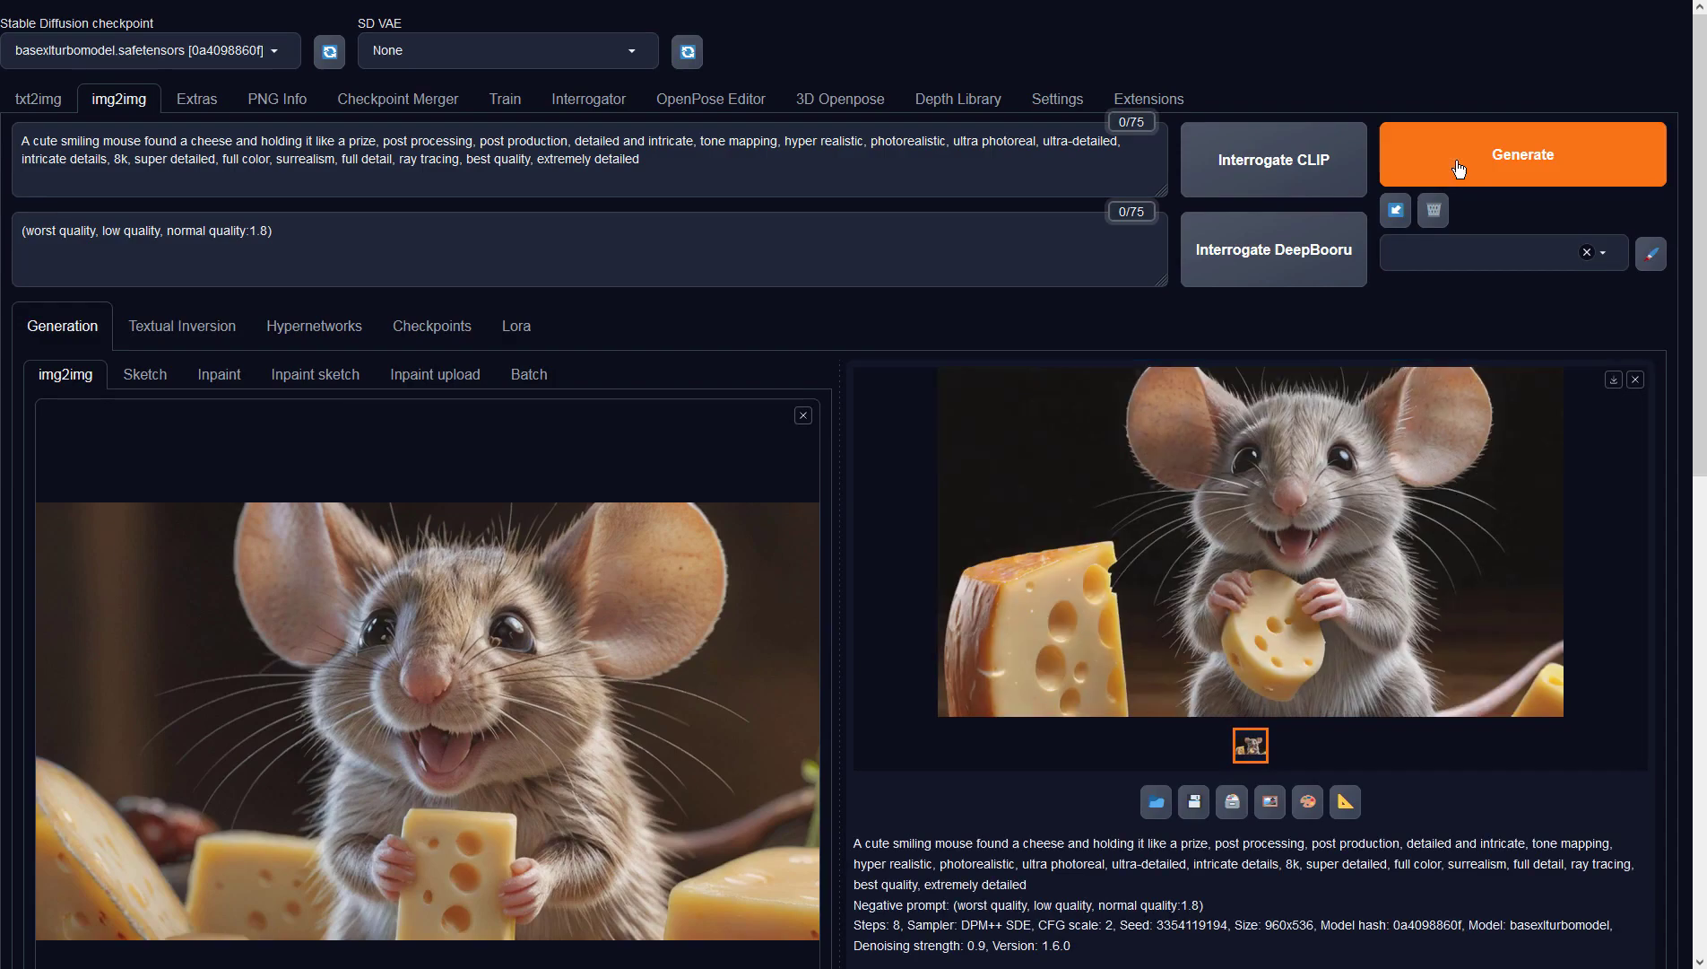
click(1201, 494)
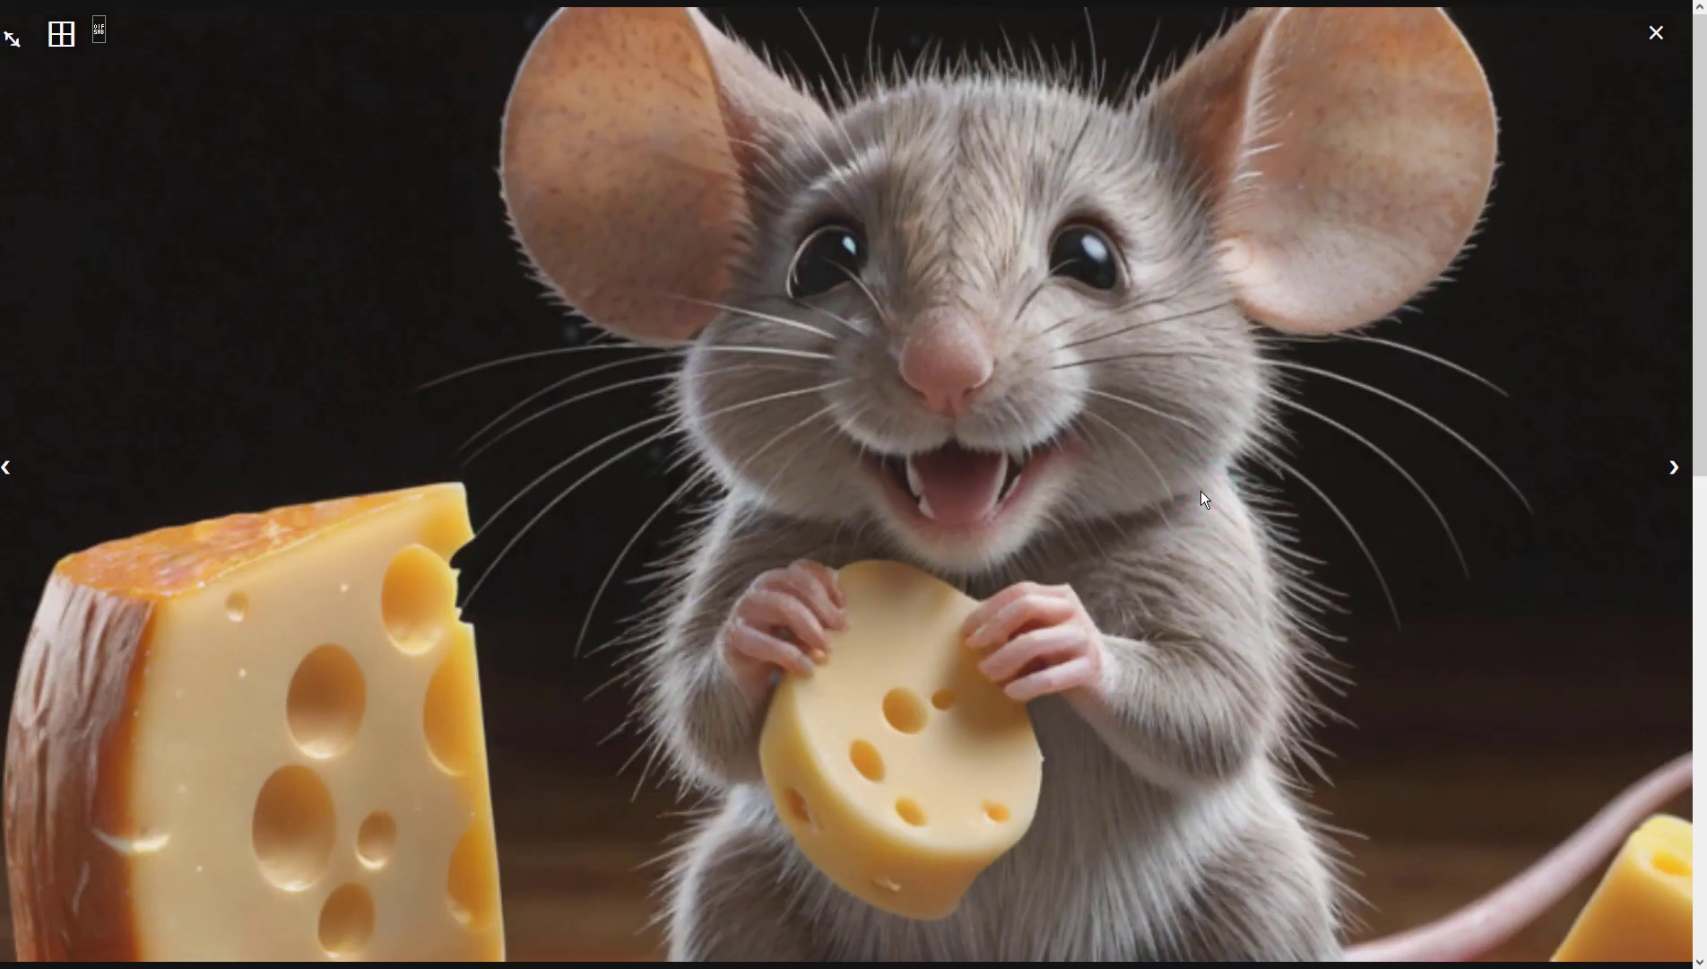
click(990, 488)
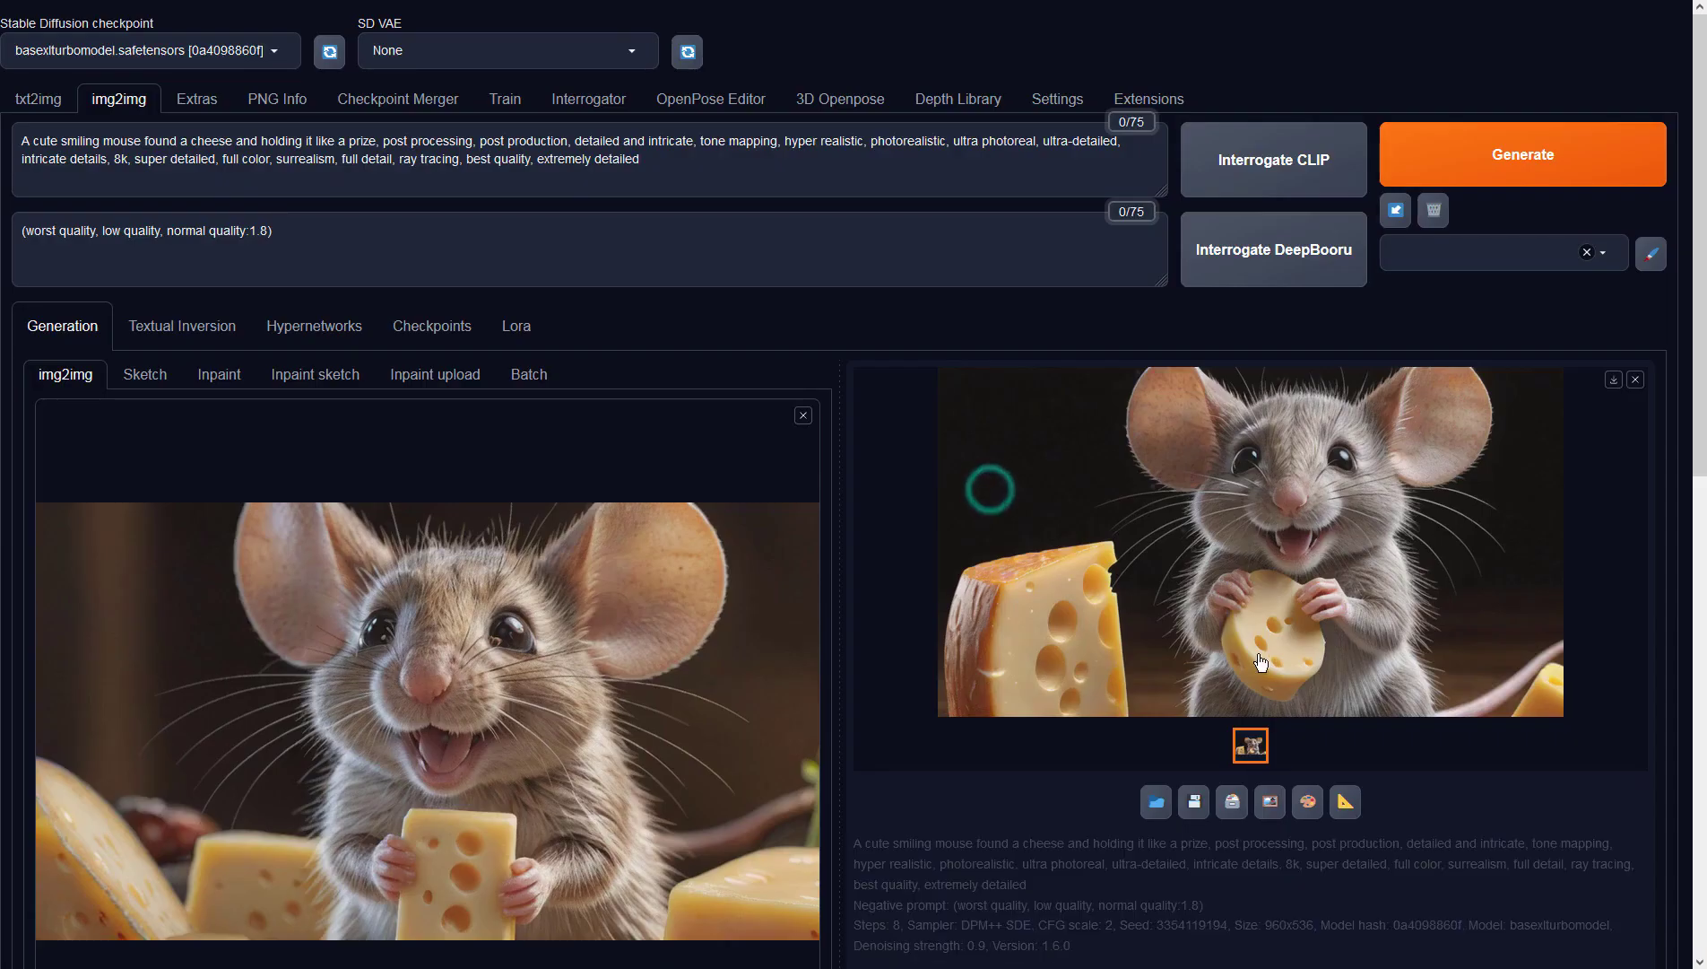
click(1269, 798)
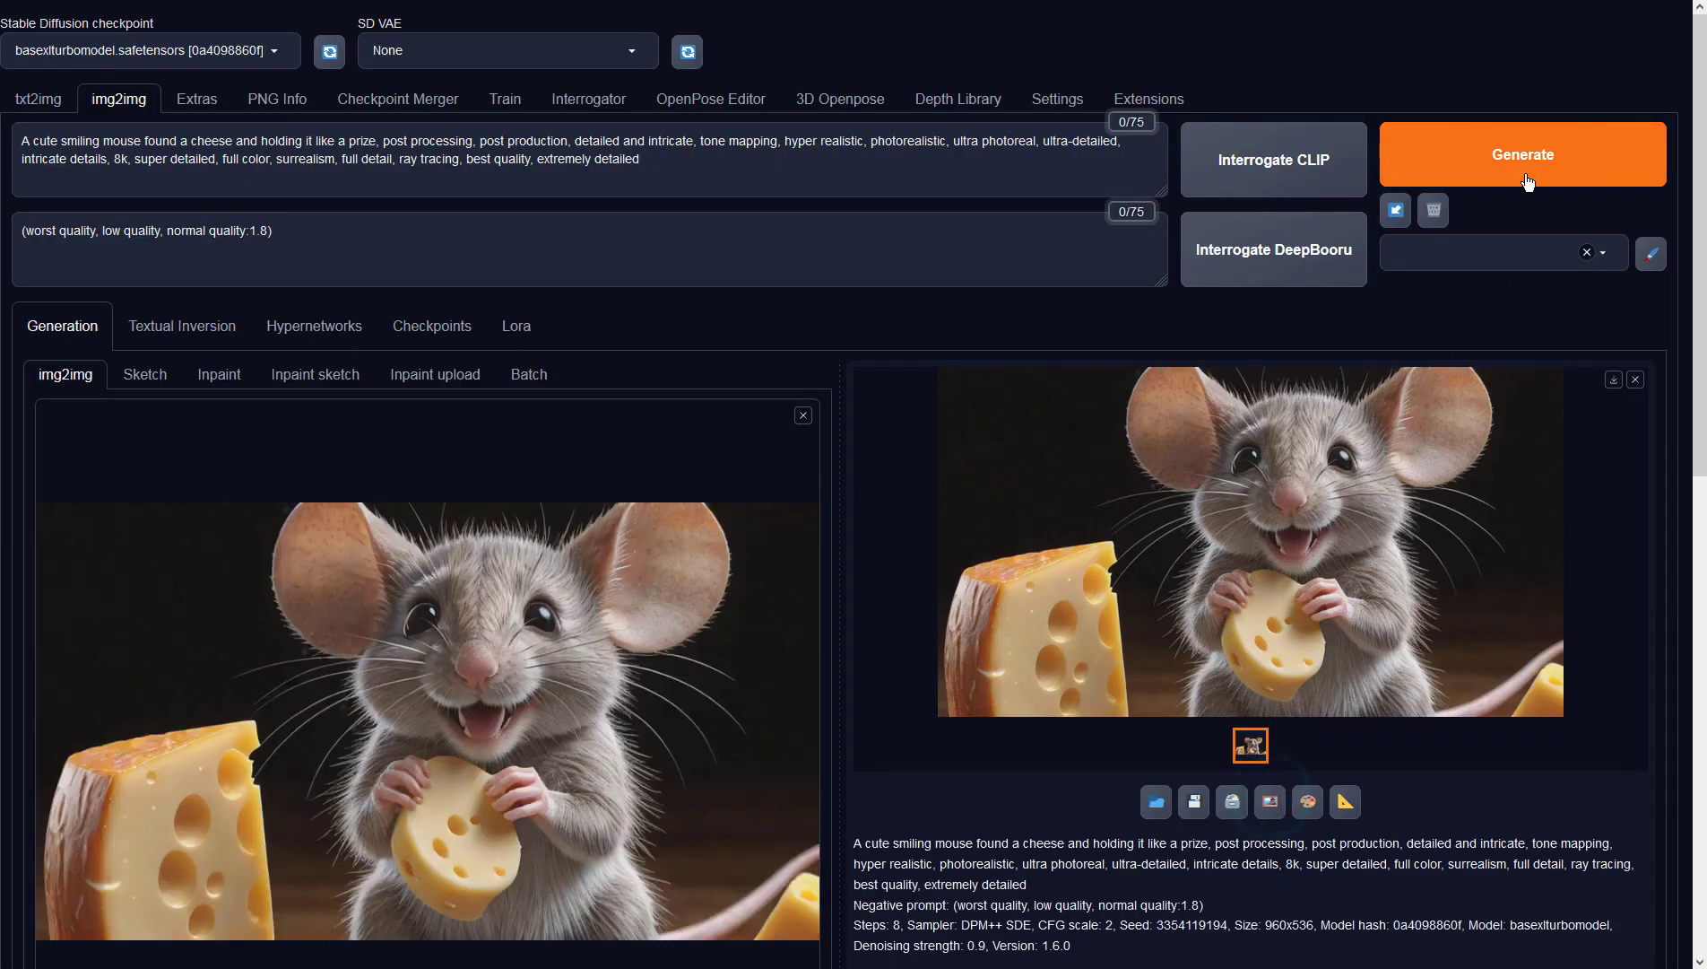
- Generate a further variation from the latest img2img input and view it at full size
click(1524, 167)
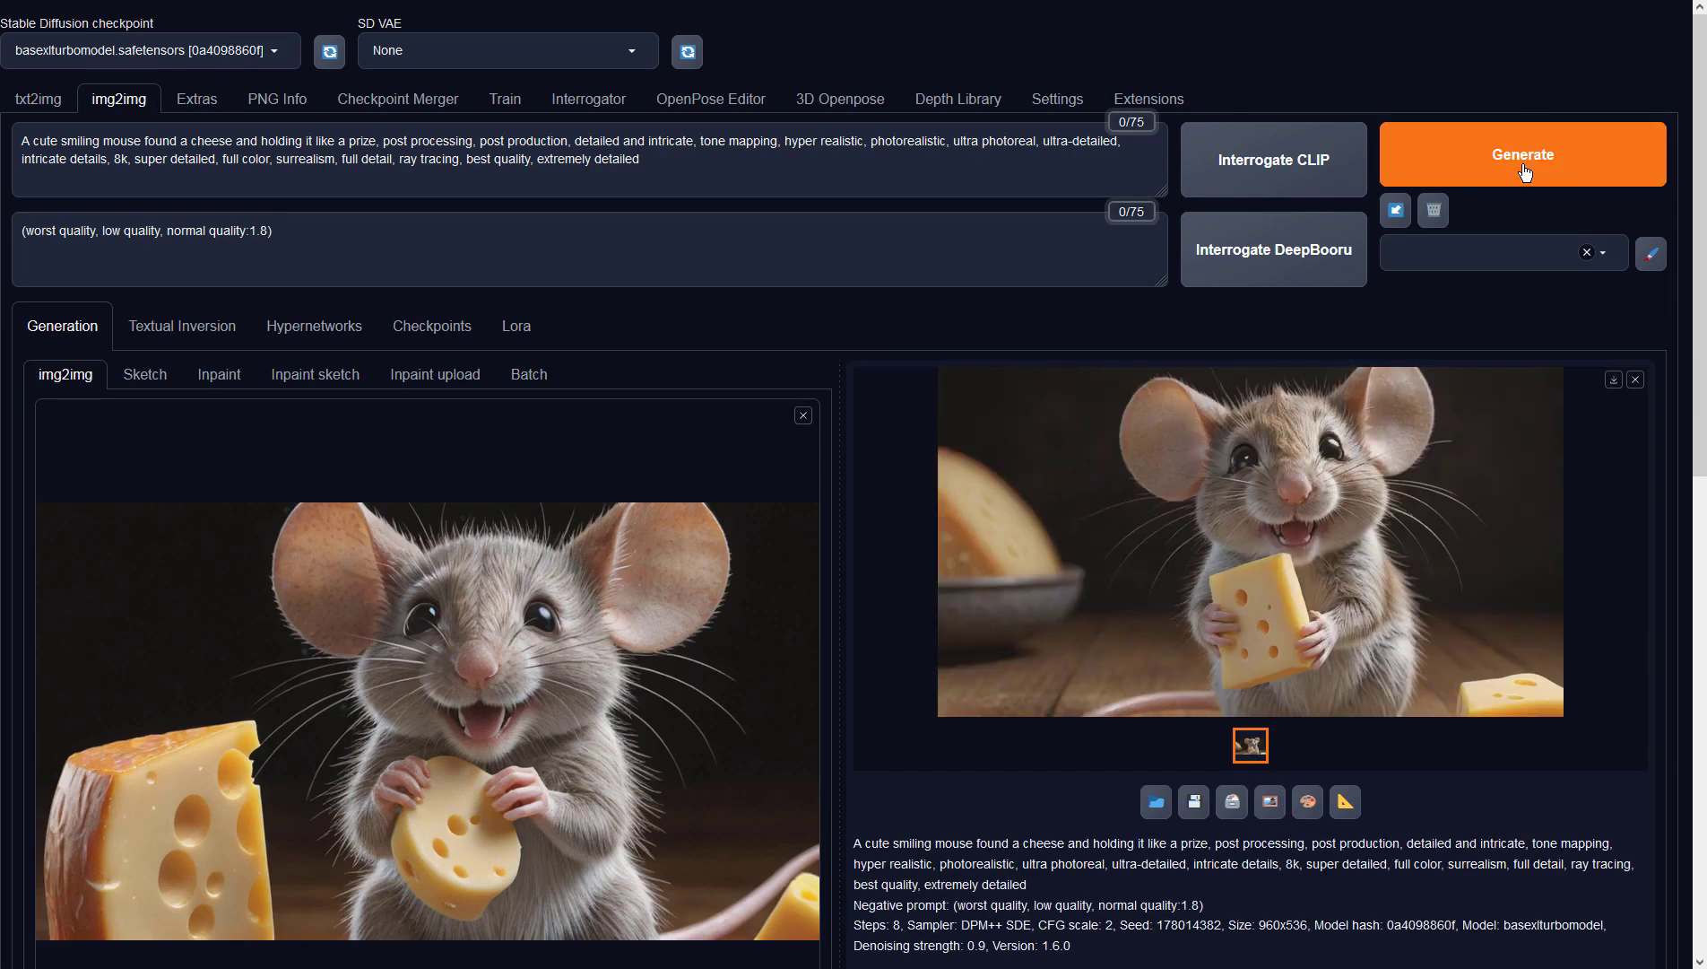
click(1490, 444)
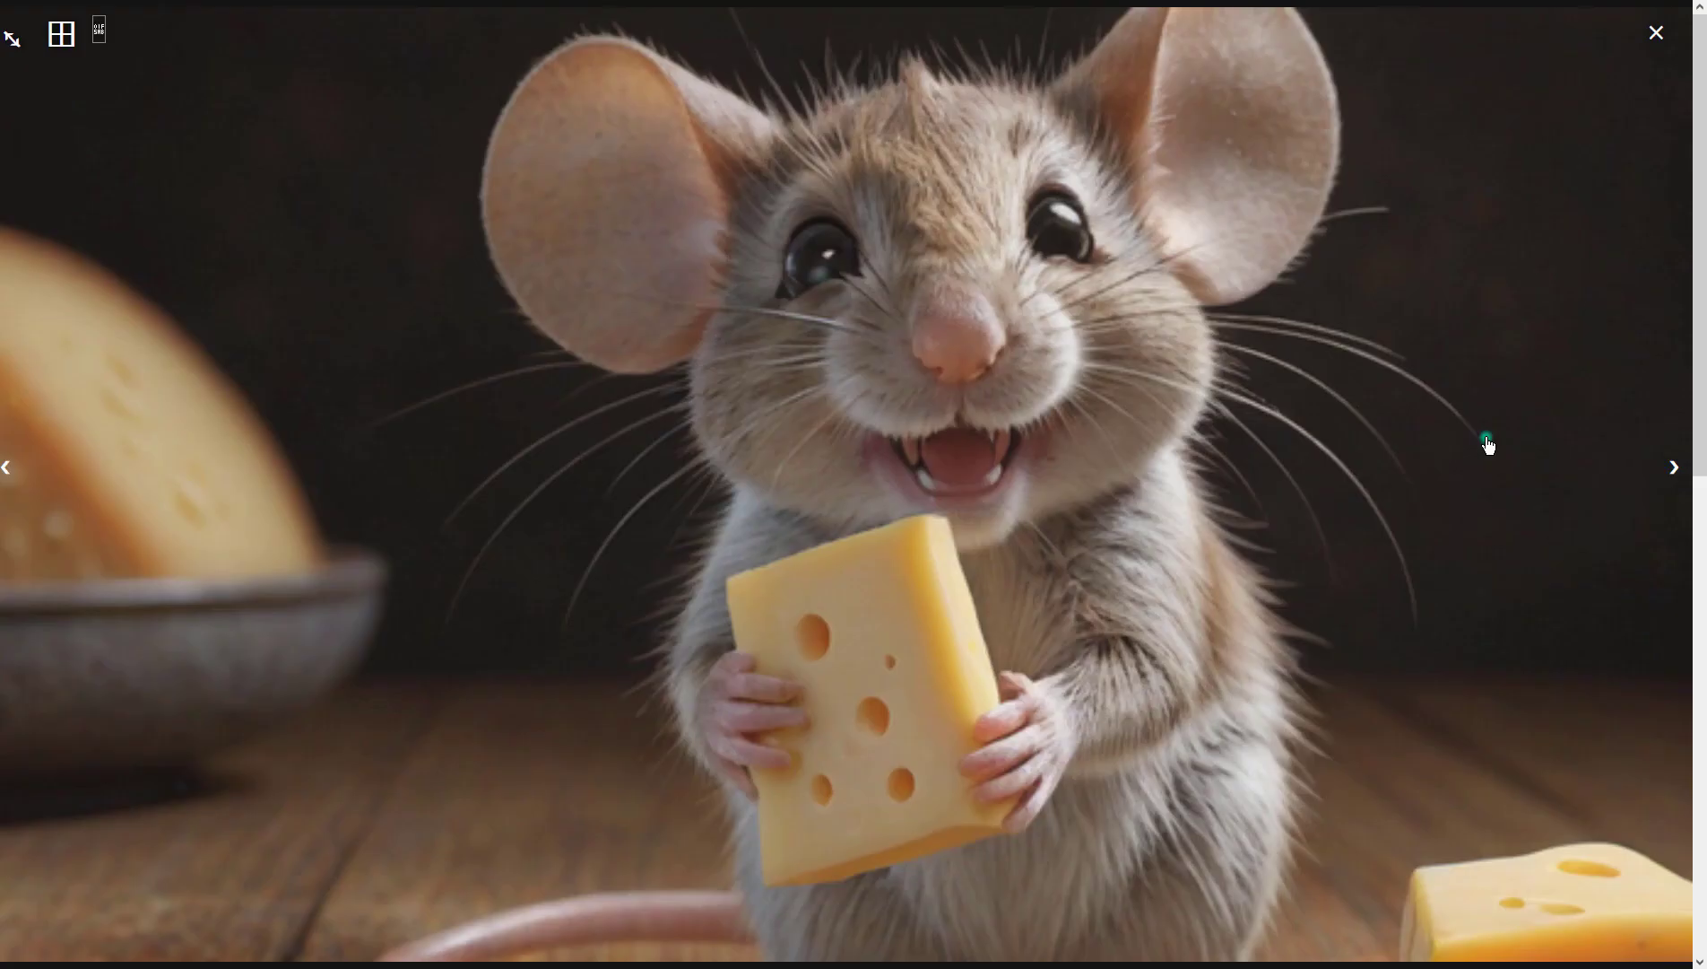